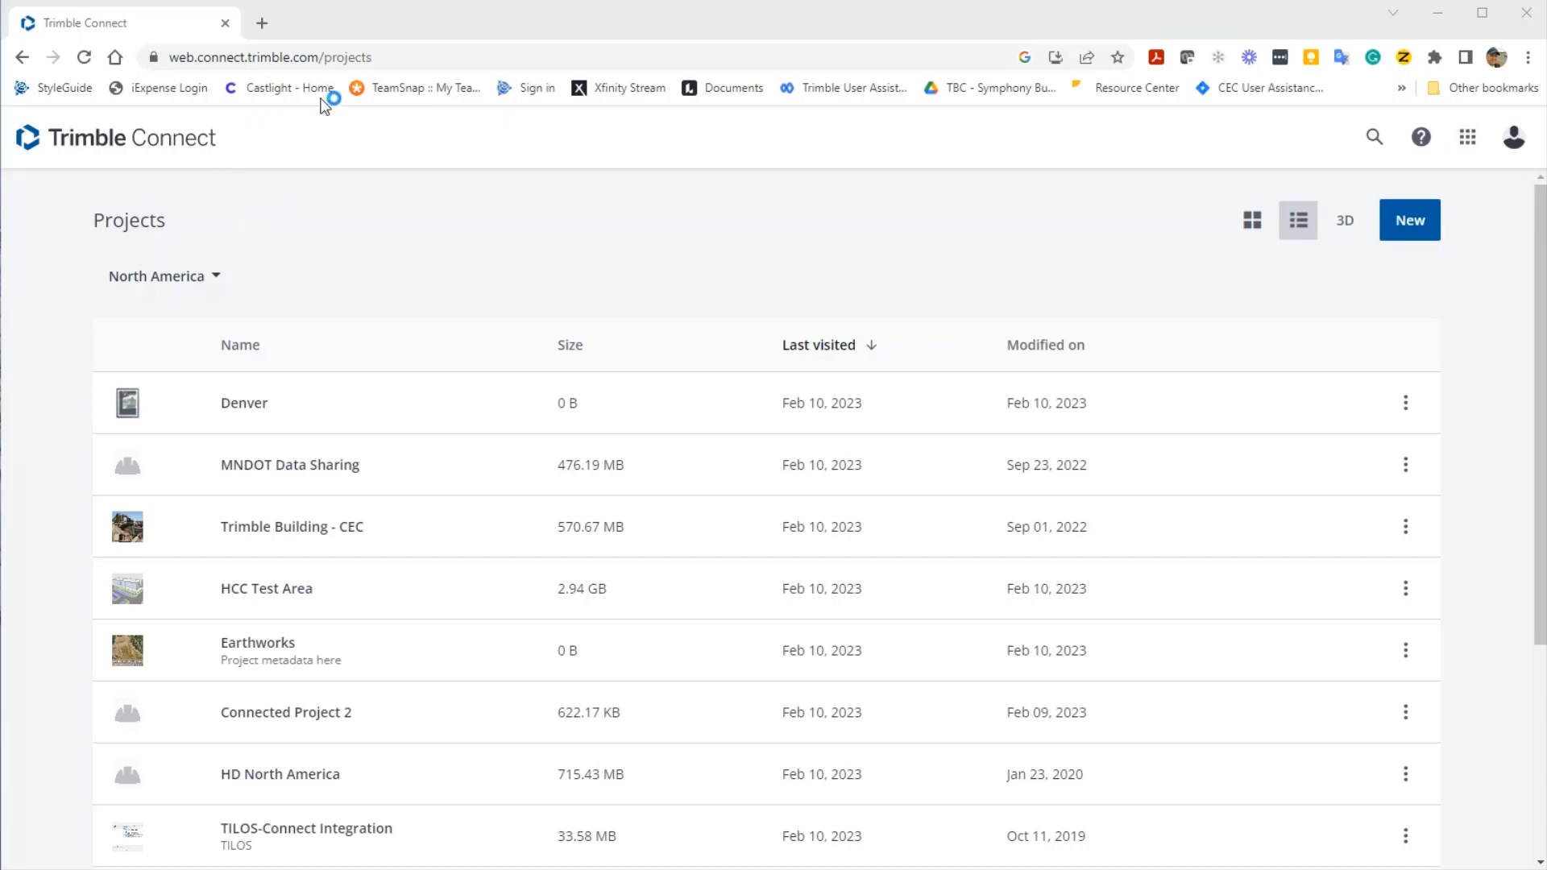
- Open the New Project form from the Projects page
left_click(364, 56)
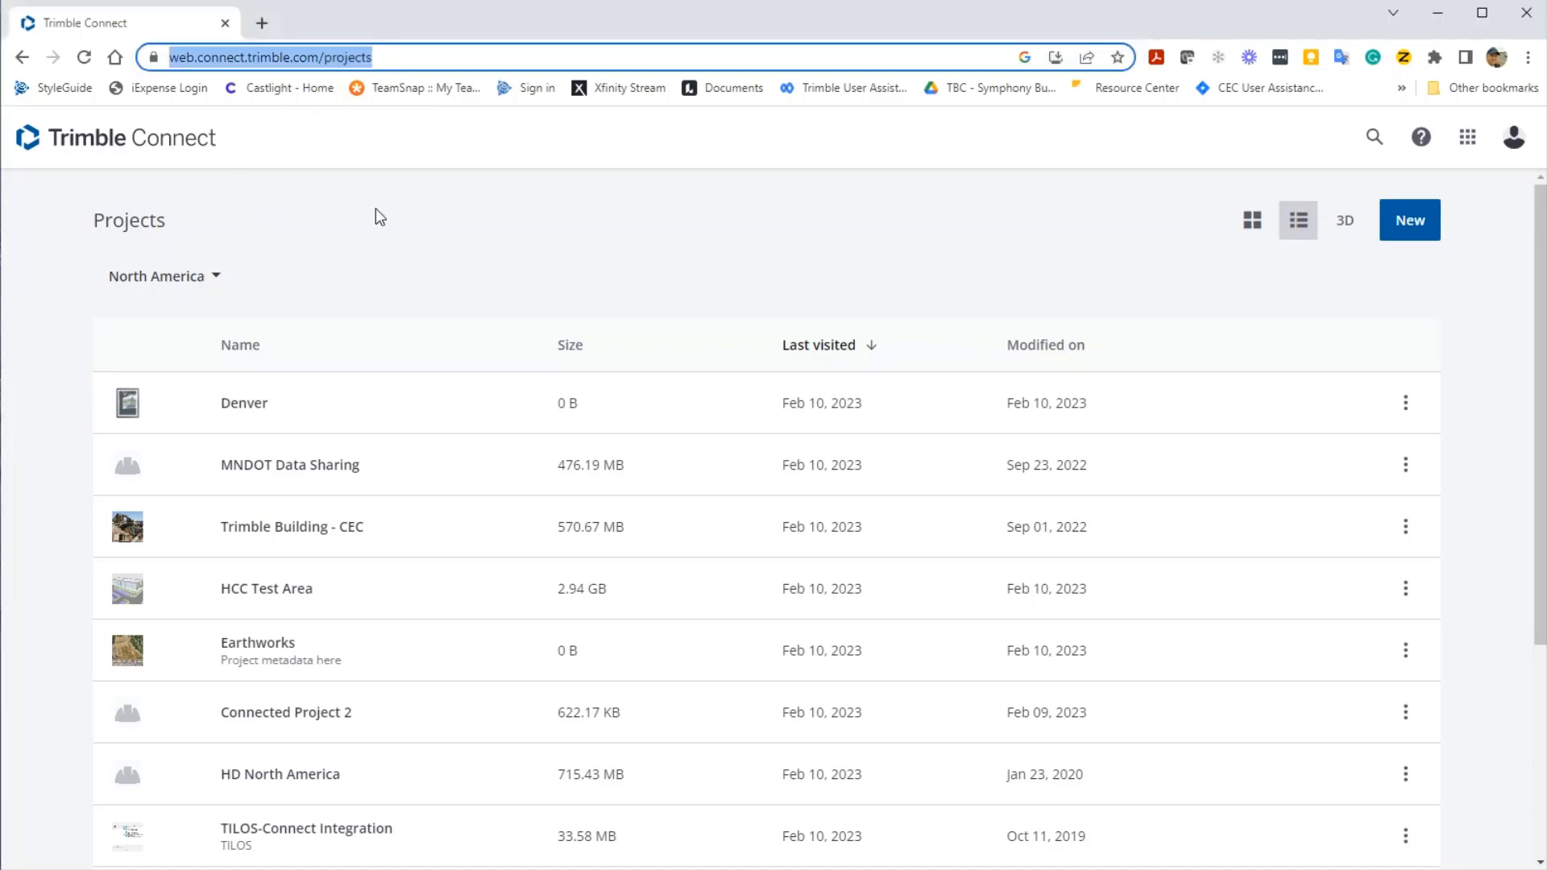
left_click(383, 229)
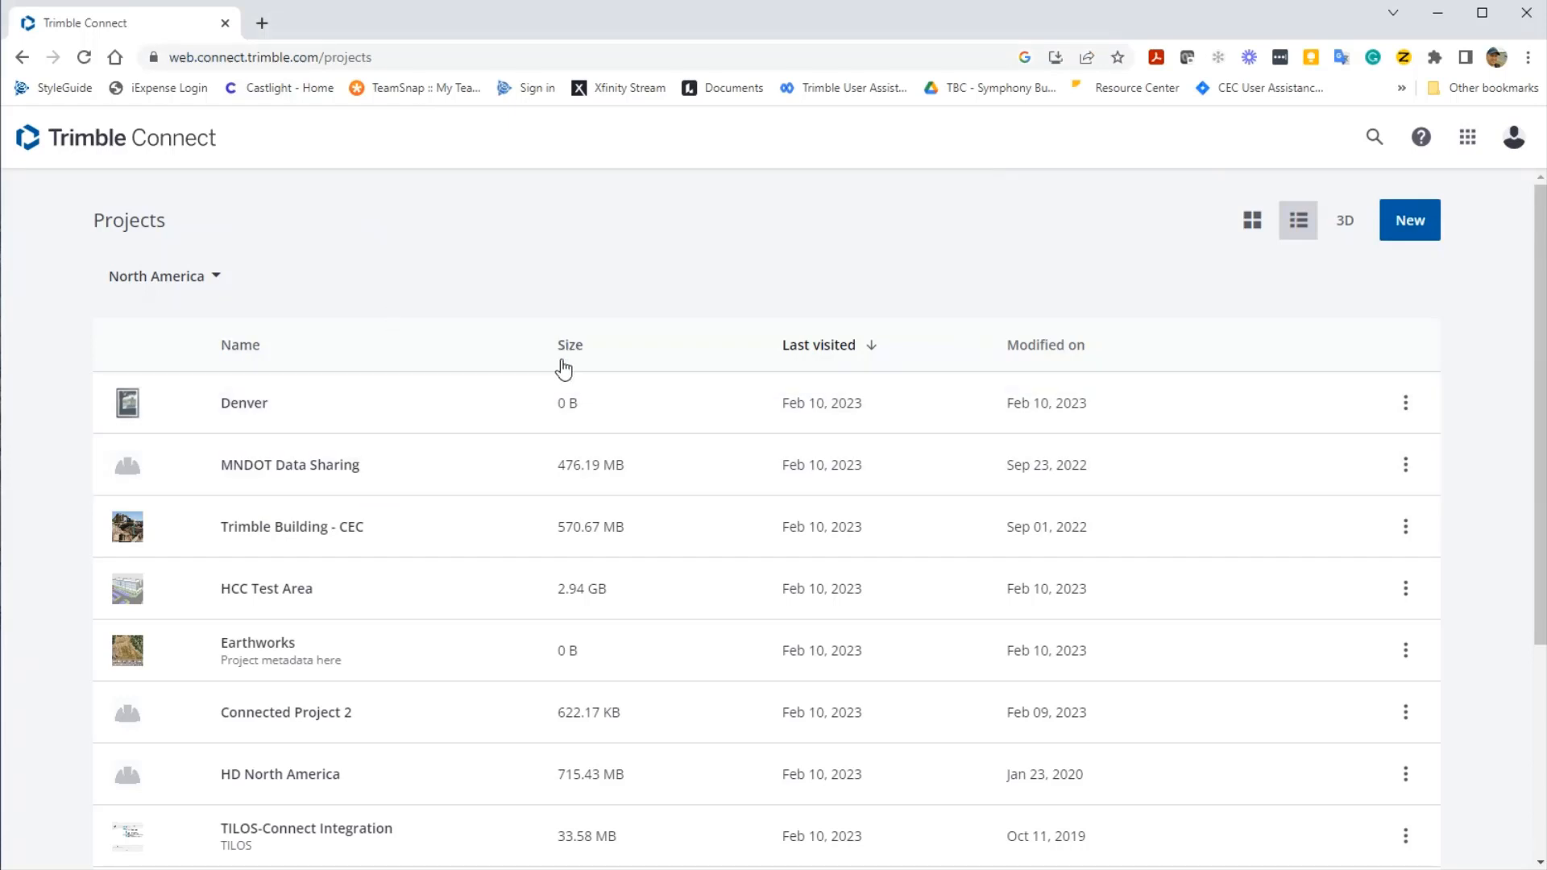
left_click(1411, 222)
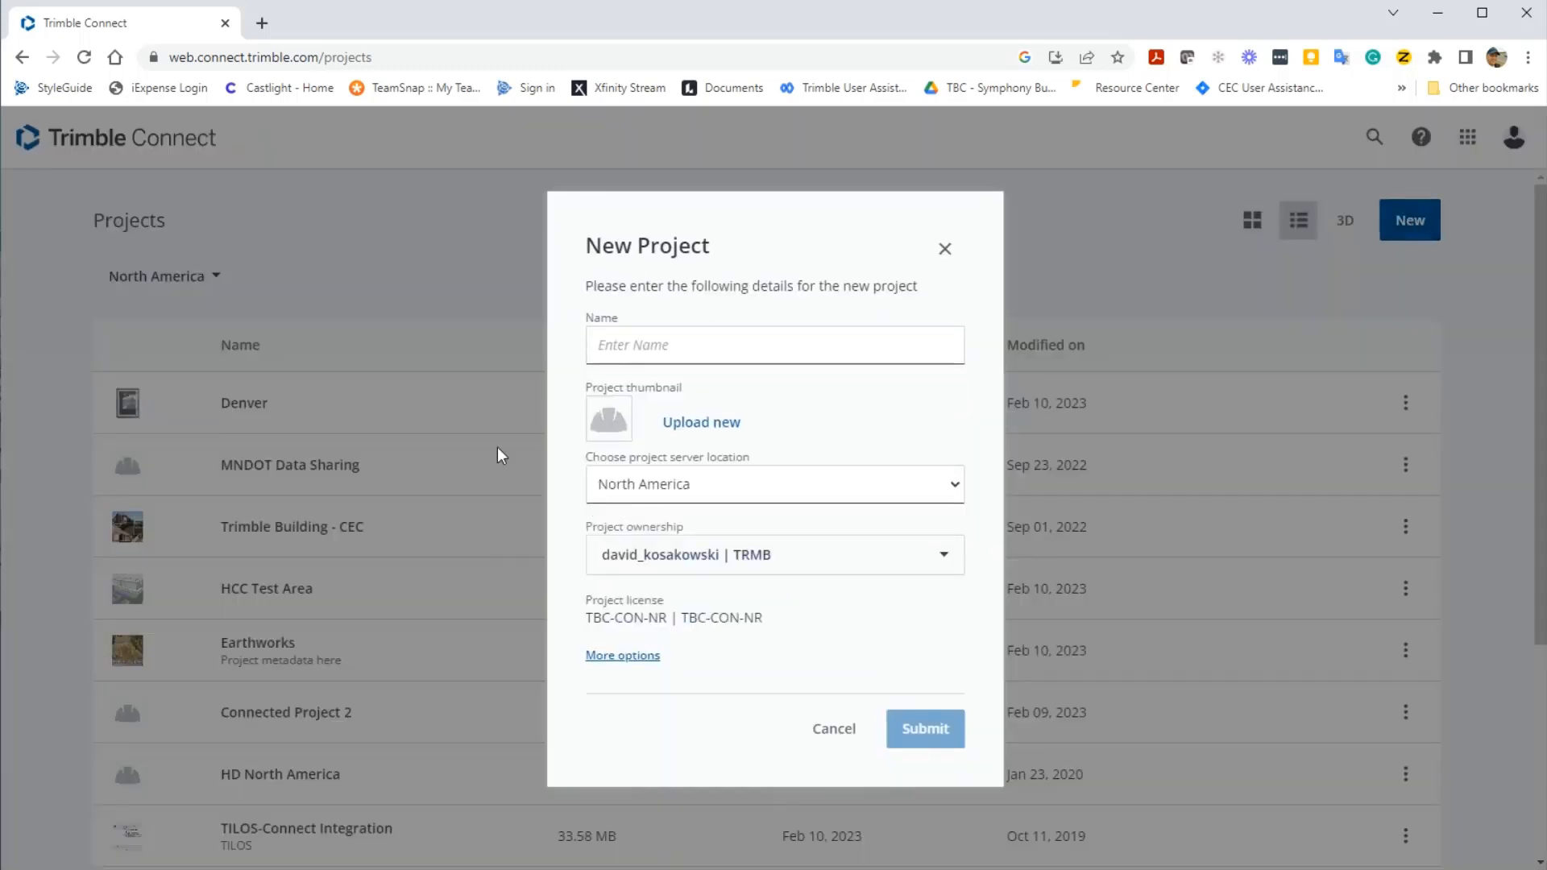
- Name the project 'Connected Project 3' and upload connected site.jpg as its thumbnail
left_click(688, 352)
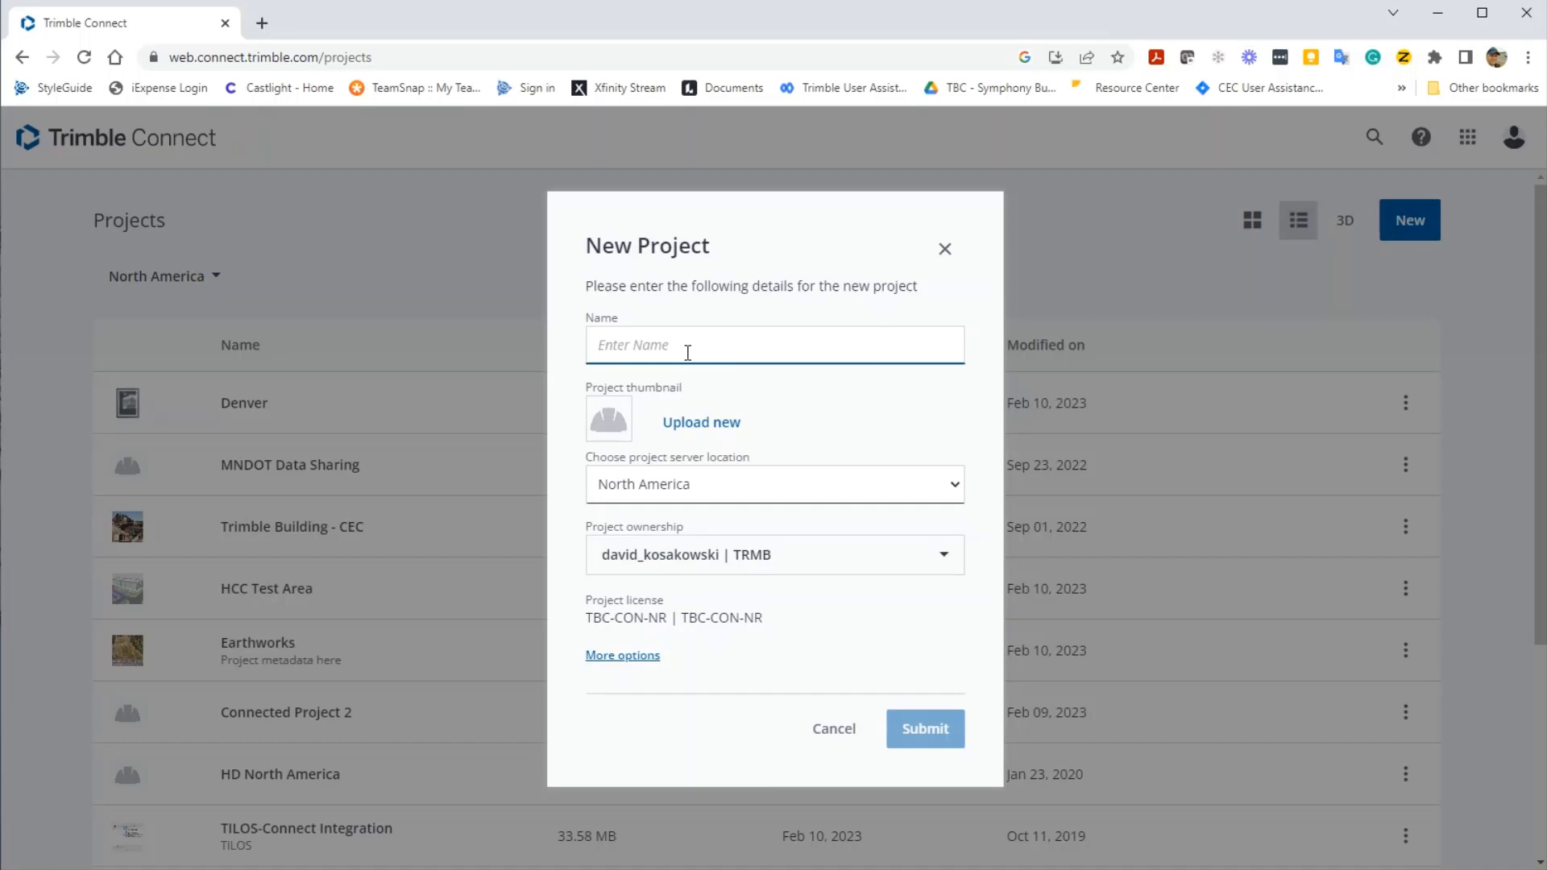
type("Connecte")
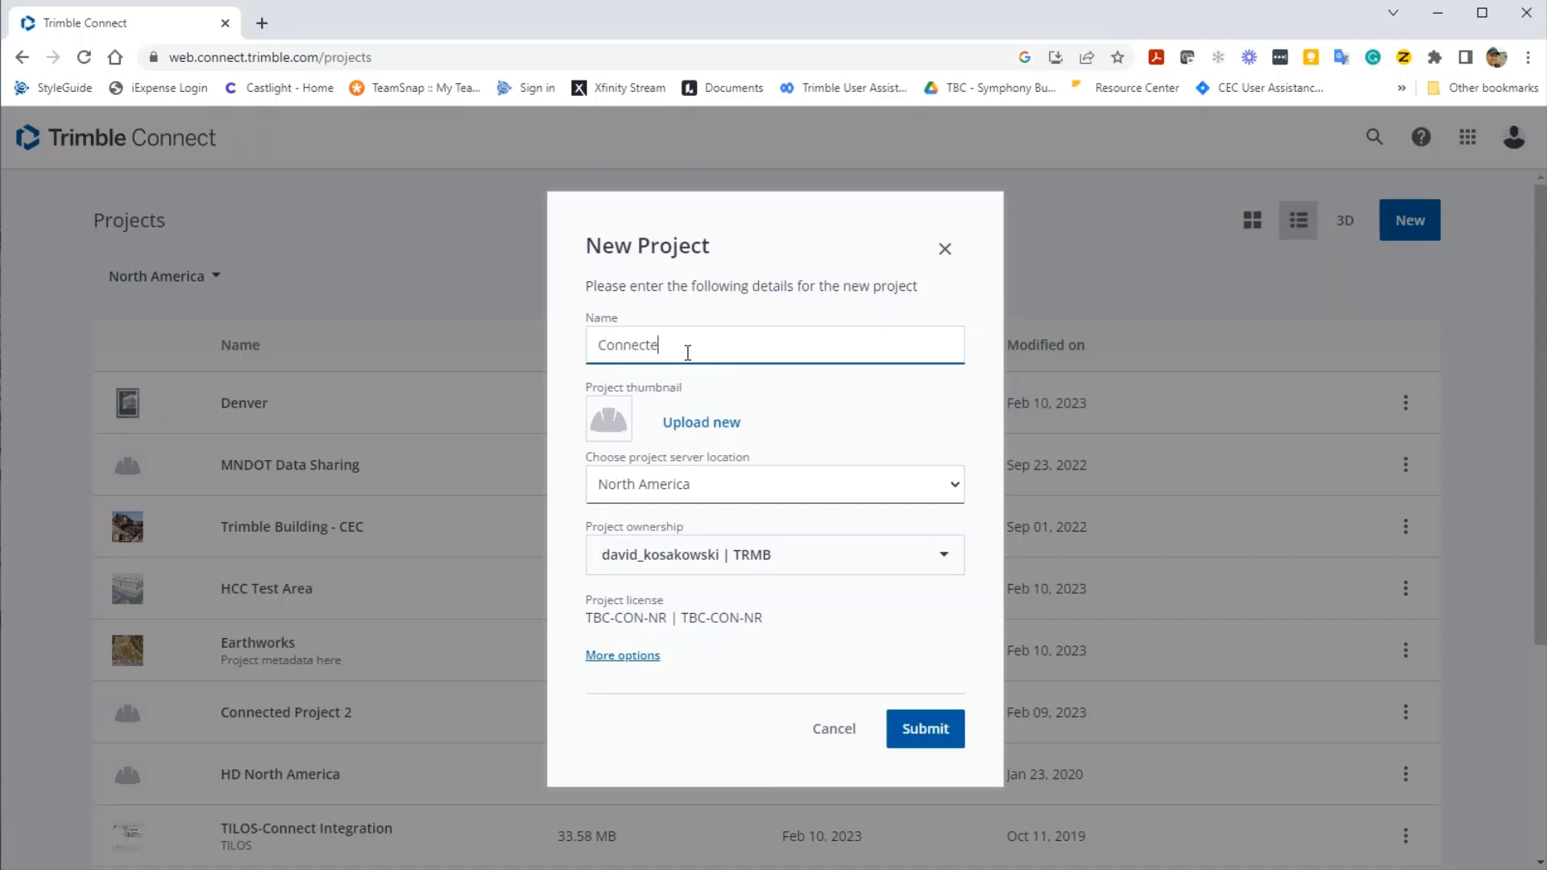
type("d Project 3")
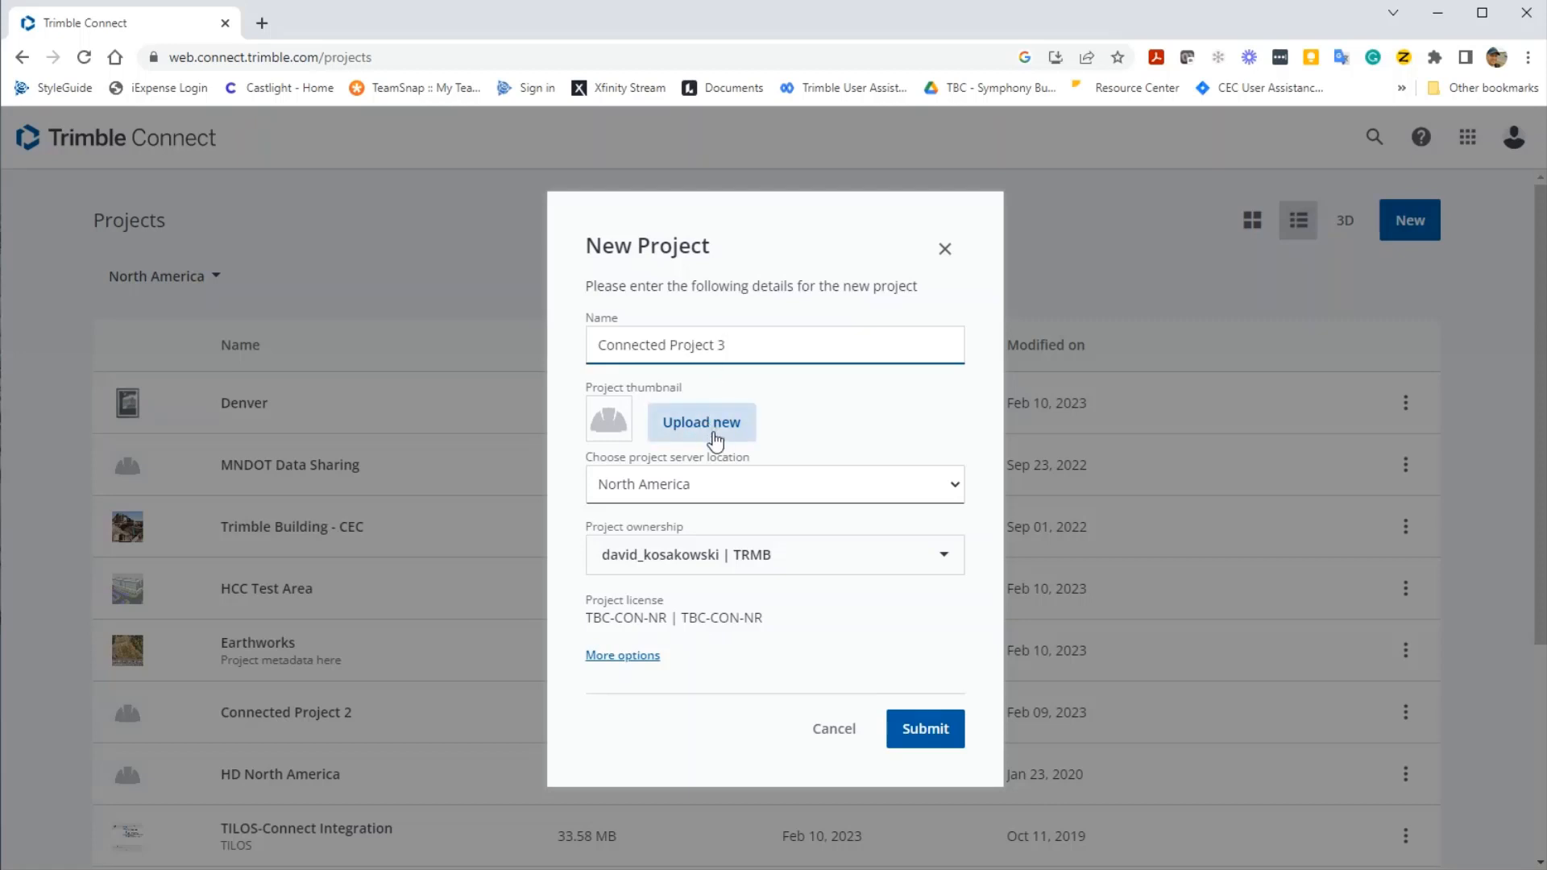
left_click(713, 441)
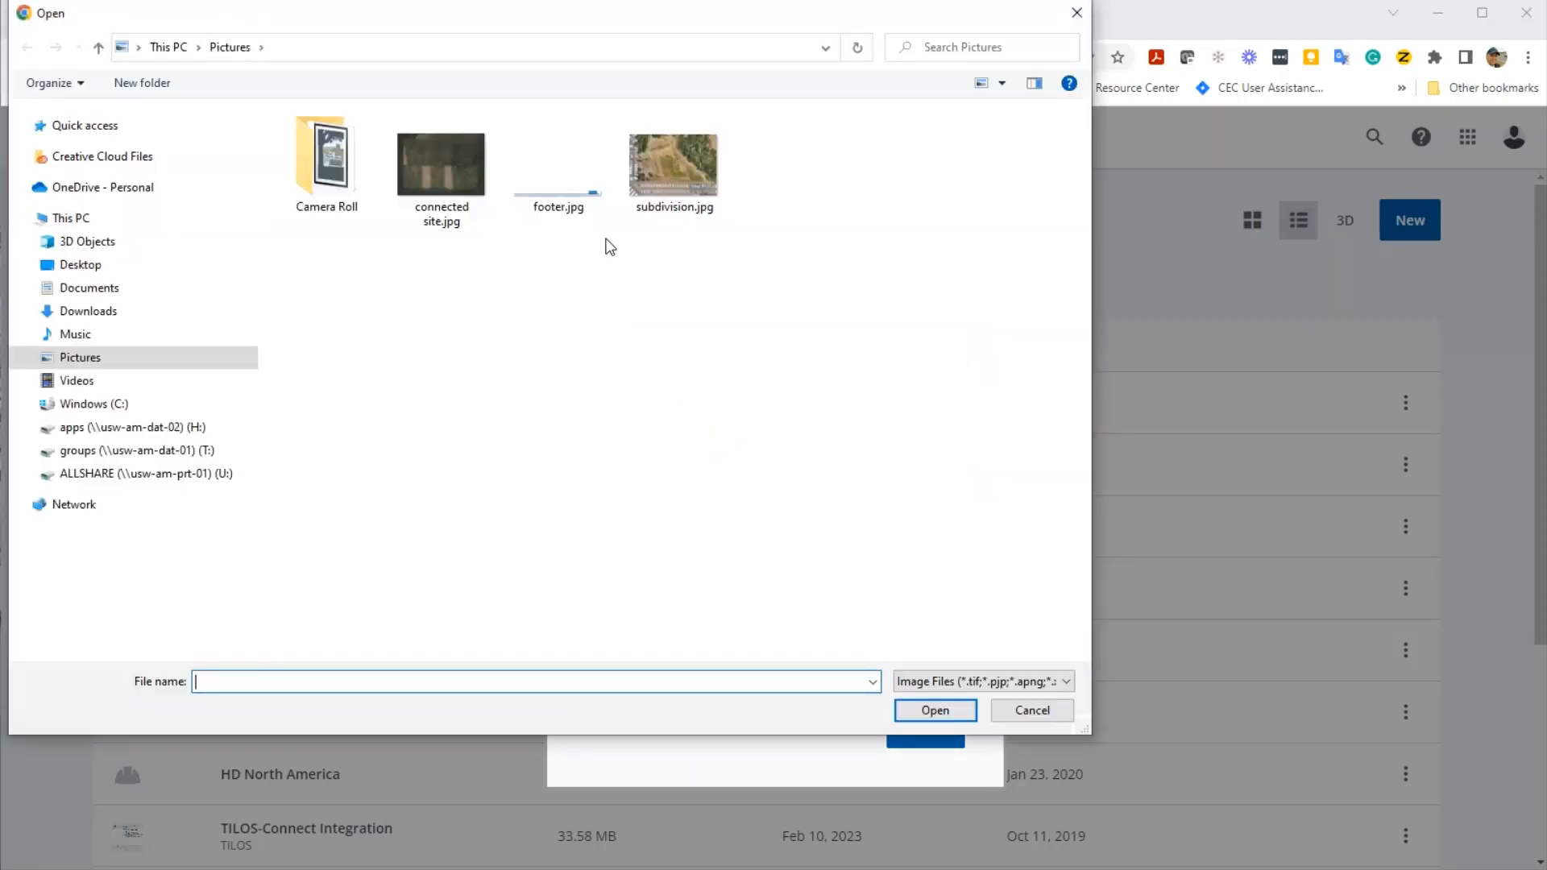
left_click(459, 161)
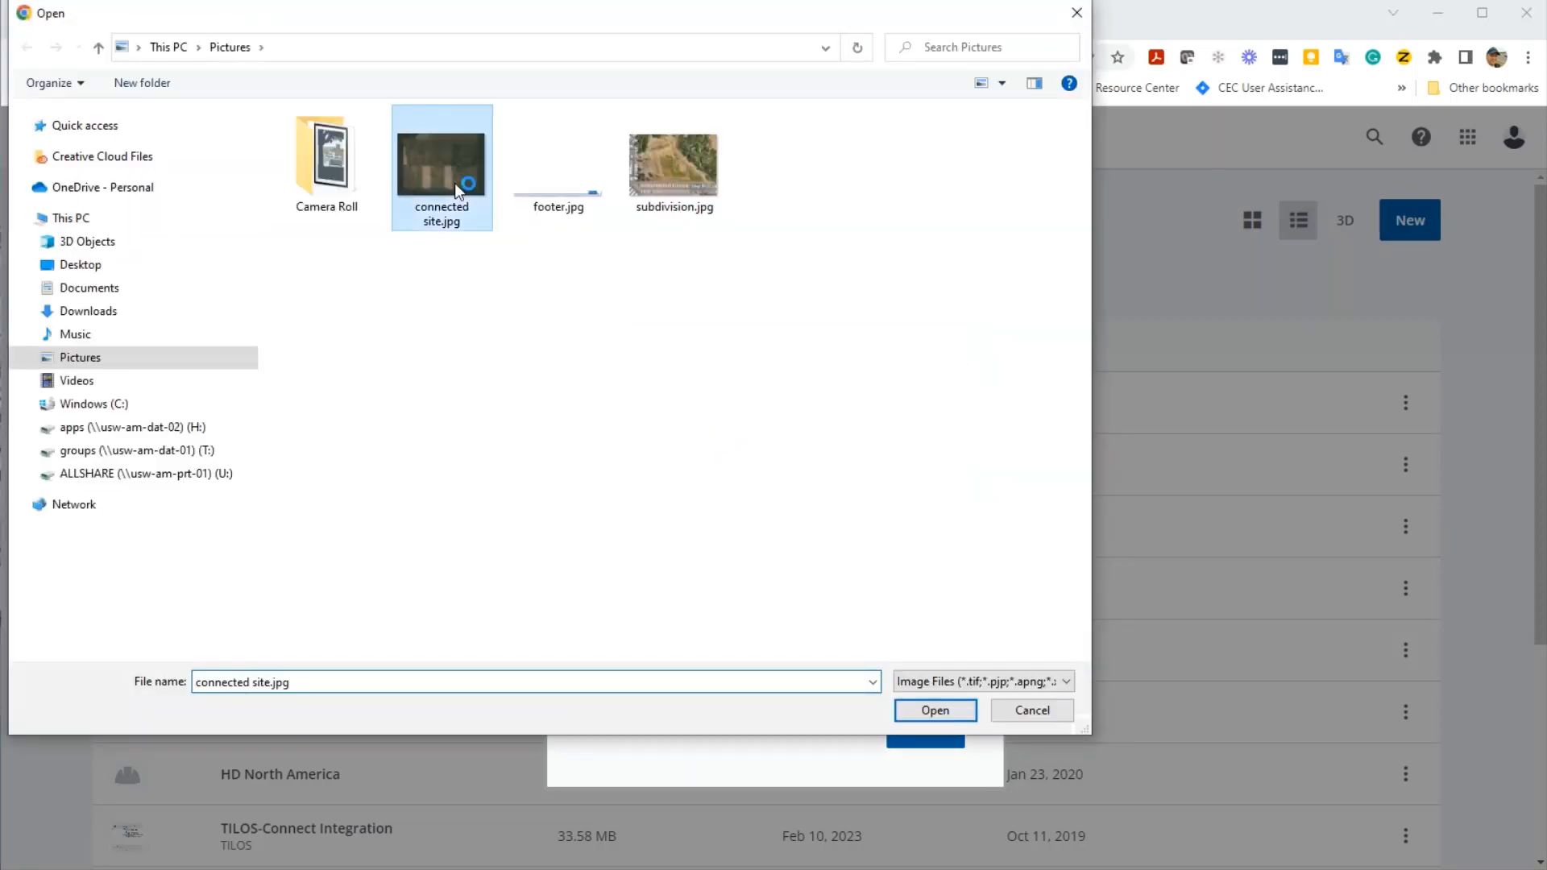
left_click(954, 712)
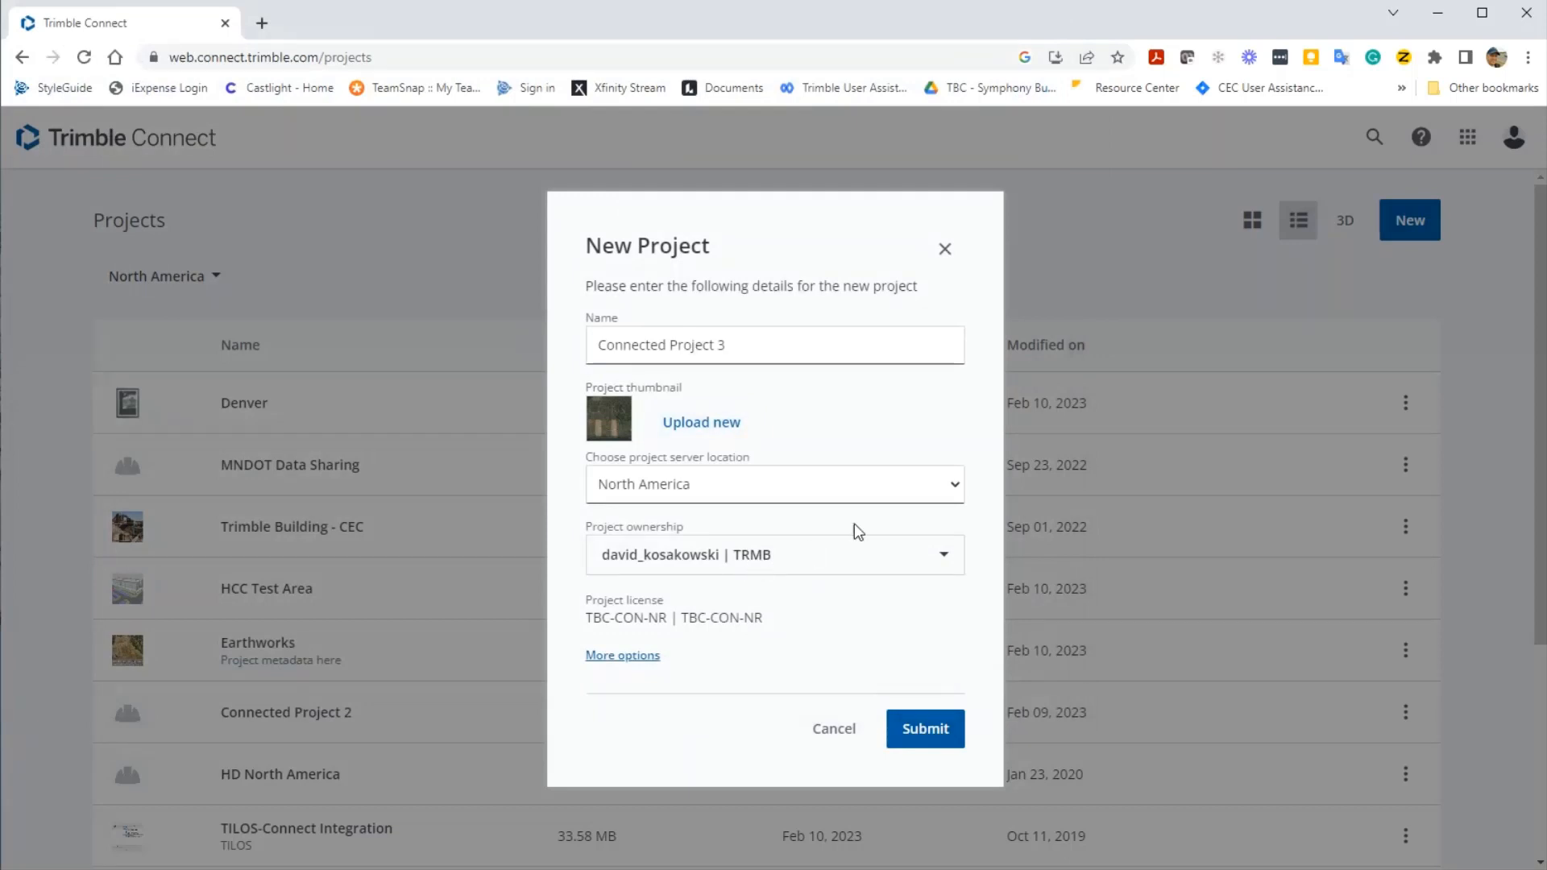
left_click(944, 486)
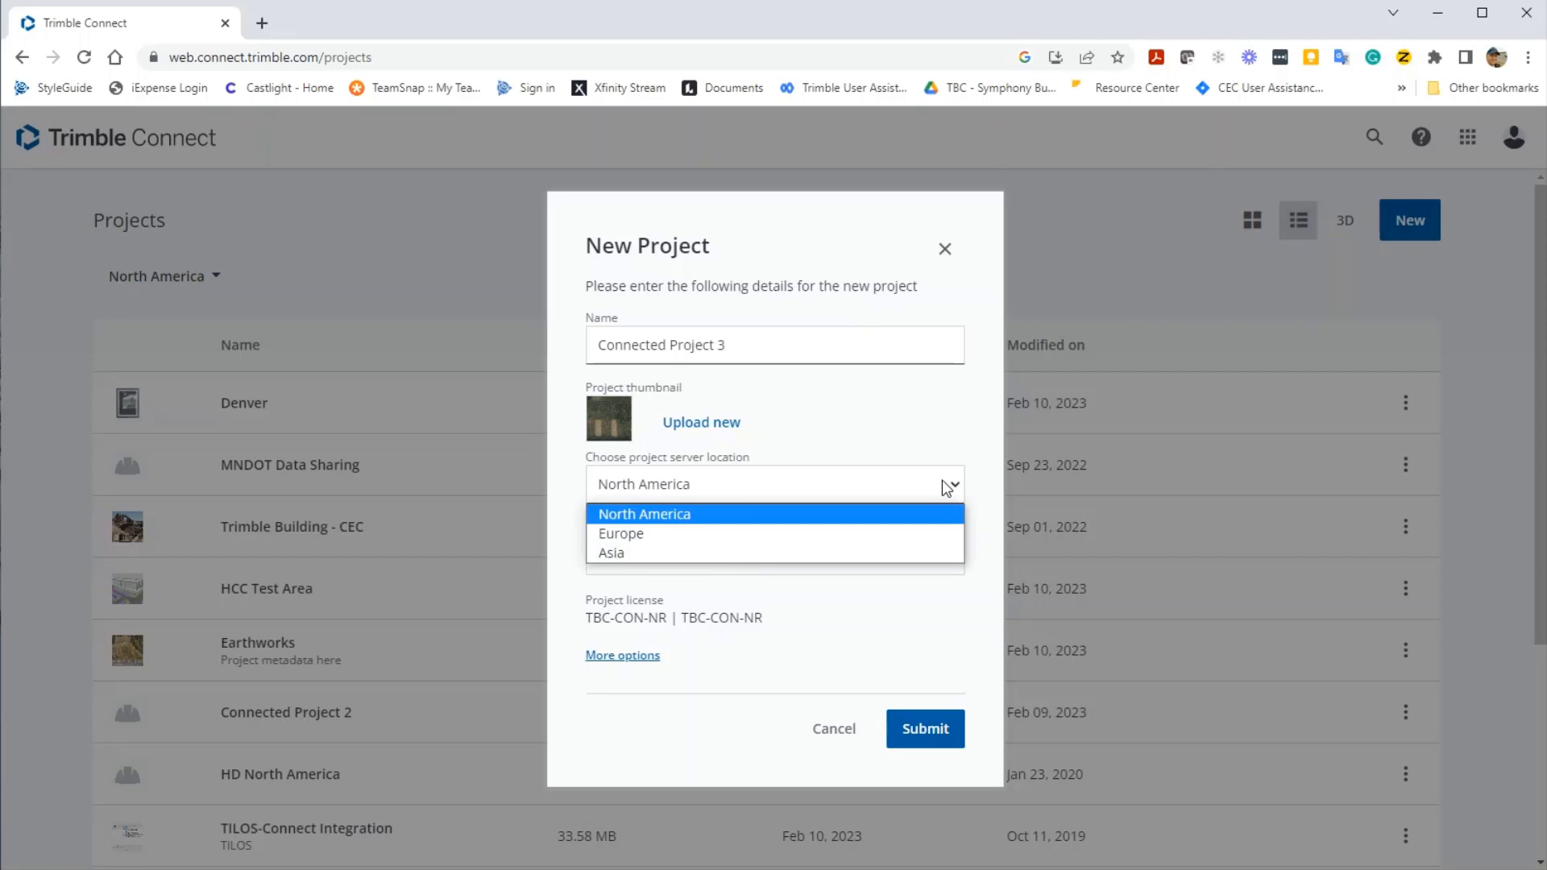
- Keep North America as server location and set ownership to Trimble DSO USA | TRMB
left_click(859, 517)
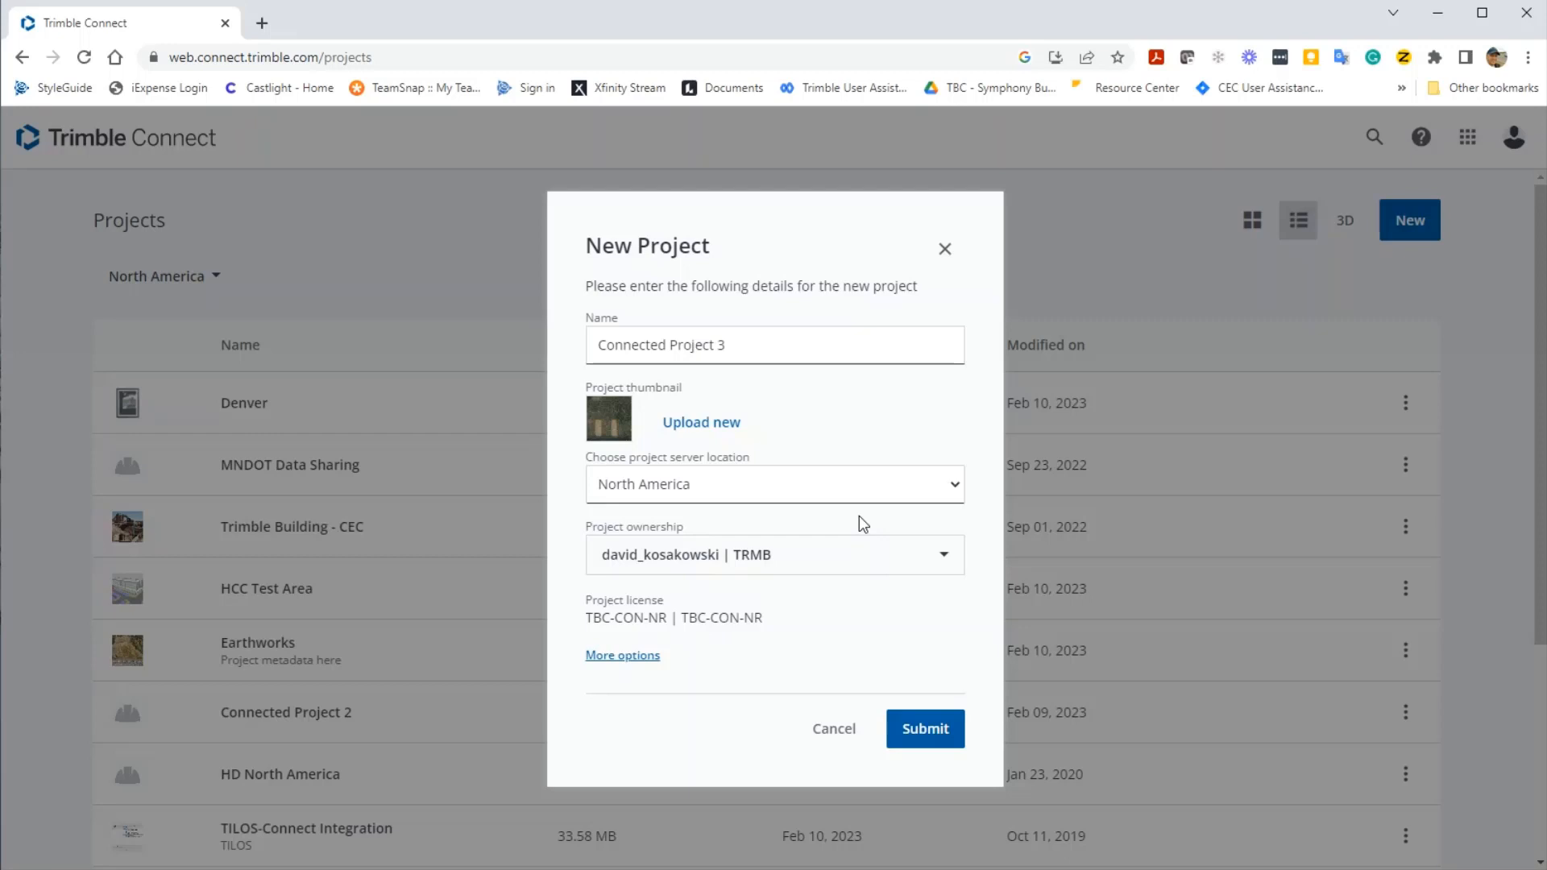
left_click(924, 558)
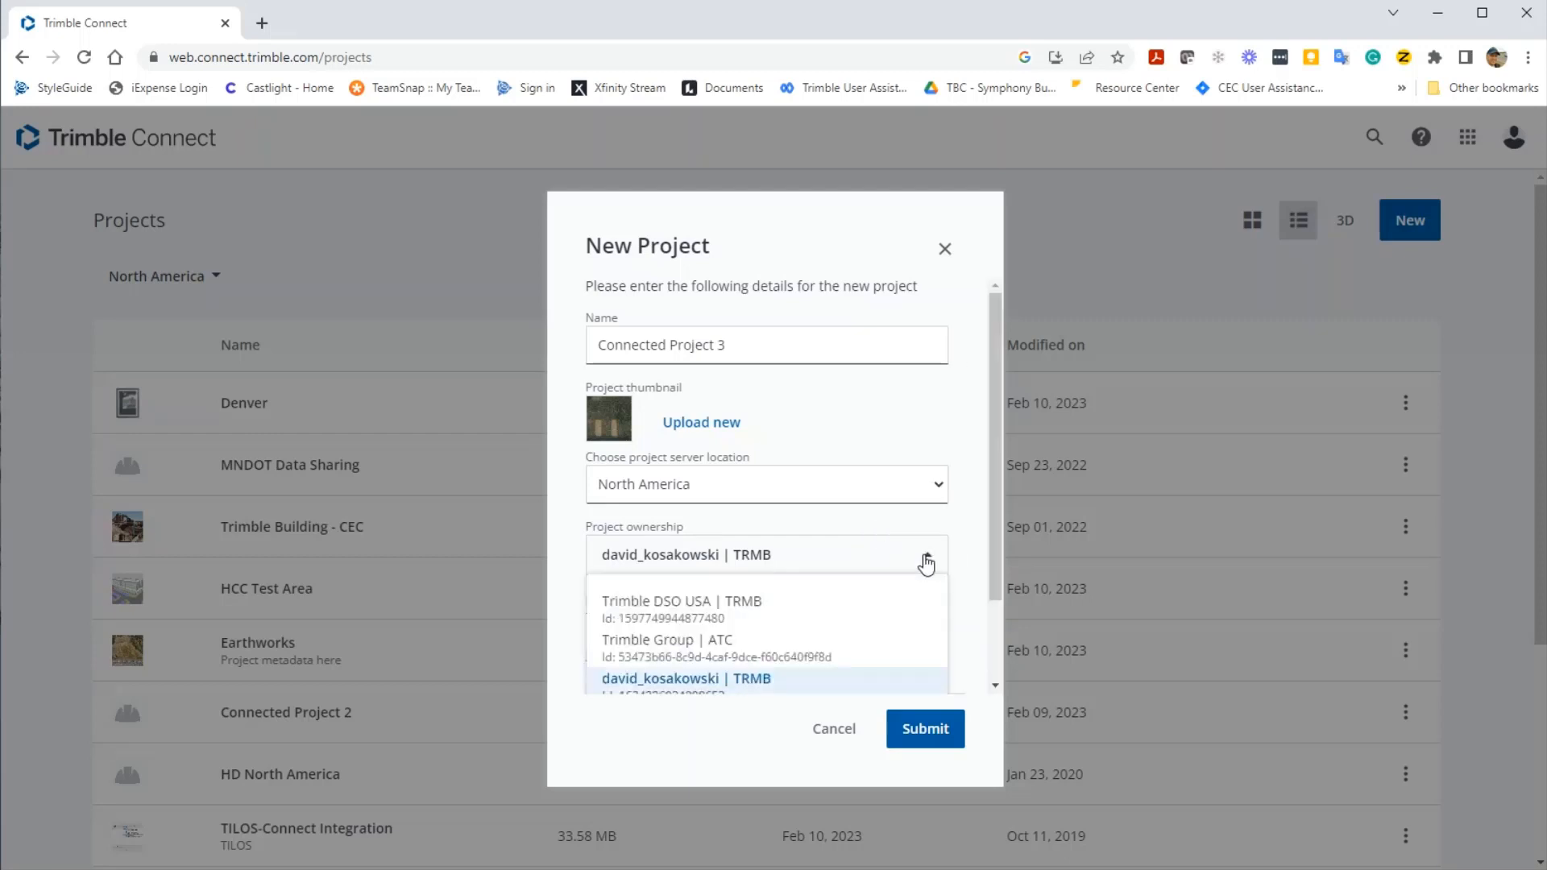
left_click(737, 606)
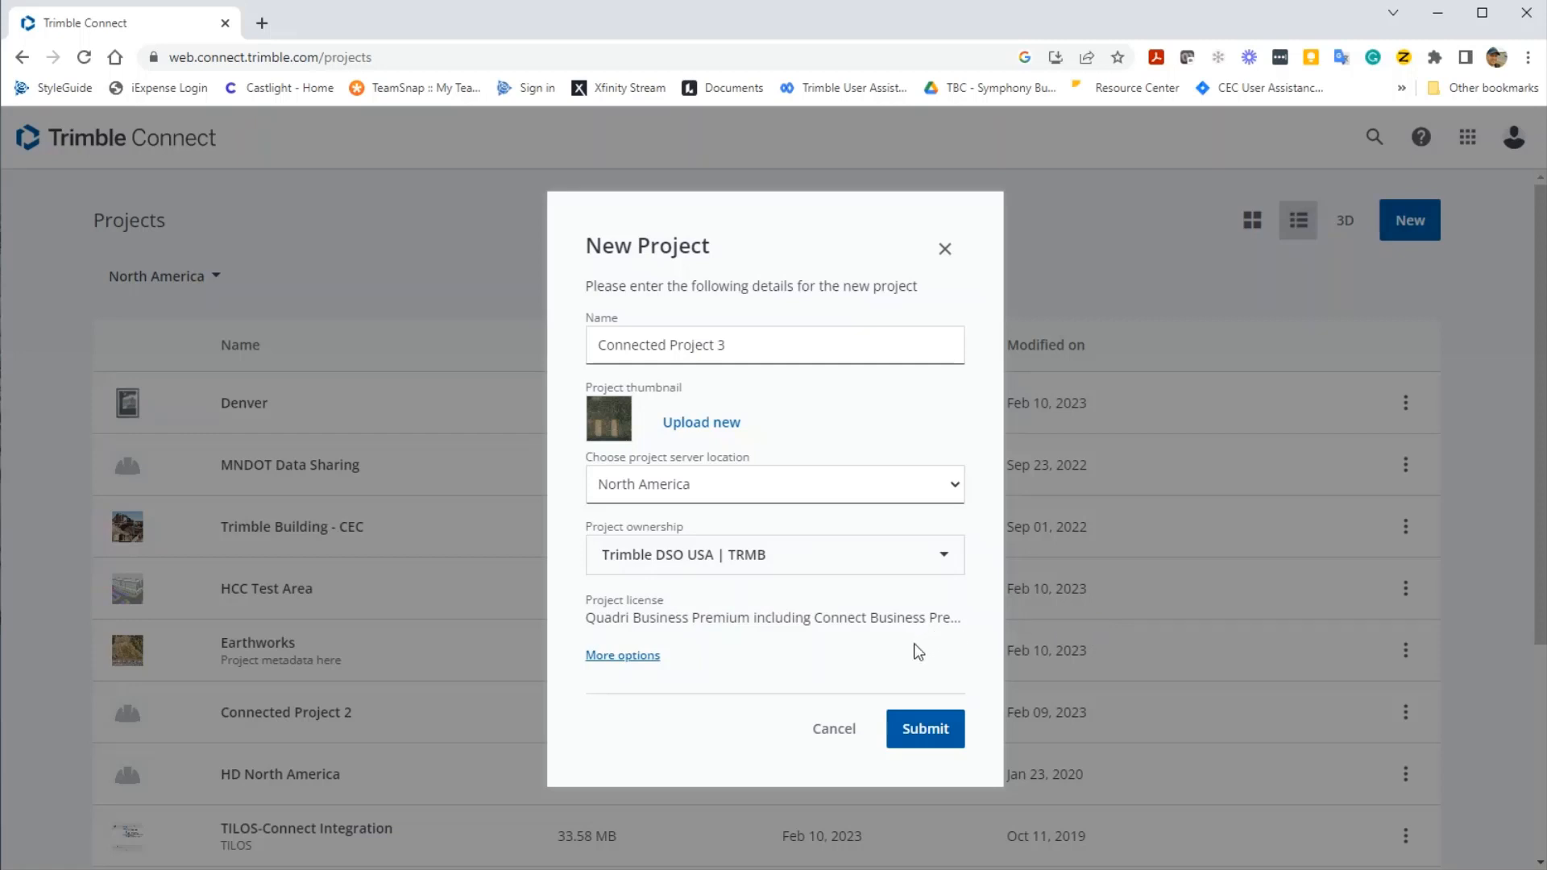
left_click_drag(585, 617, 755, 617)
- Add the project description 'Metadata here' under More options
left_click(739, 652)
left_click(636, 656)
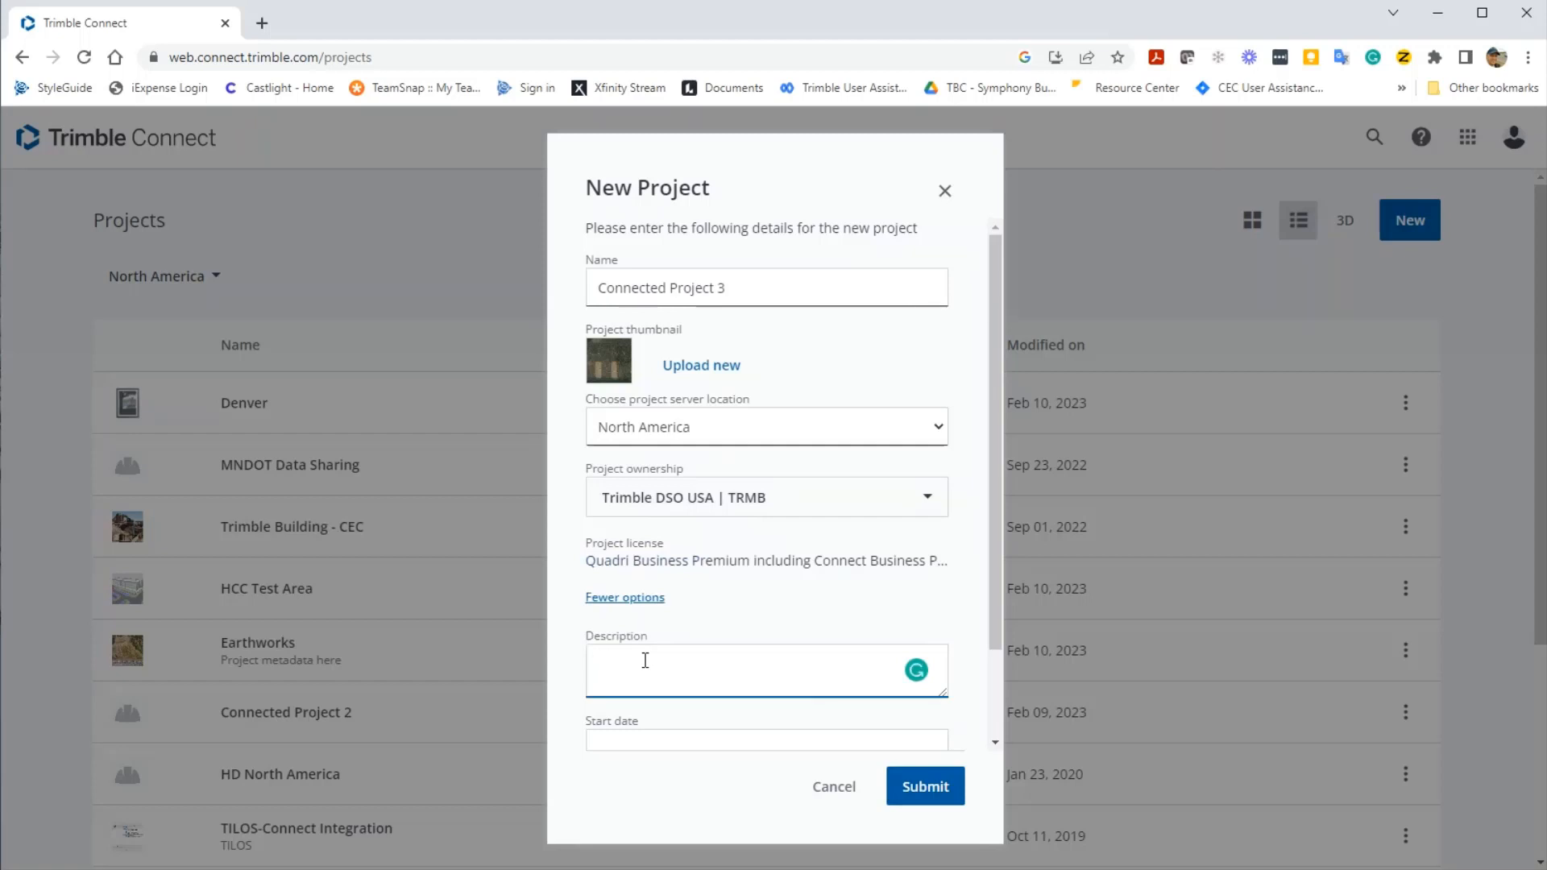
type("Metadate")
key("BackSpace")
key("BackSpace")
type("a here")
- Set start date 02/20/2023 and end date 03/24/2023, then create the project
left_click(636, 737)
scroll(652, 737, "down", 1)
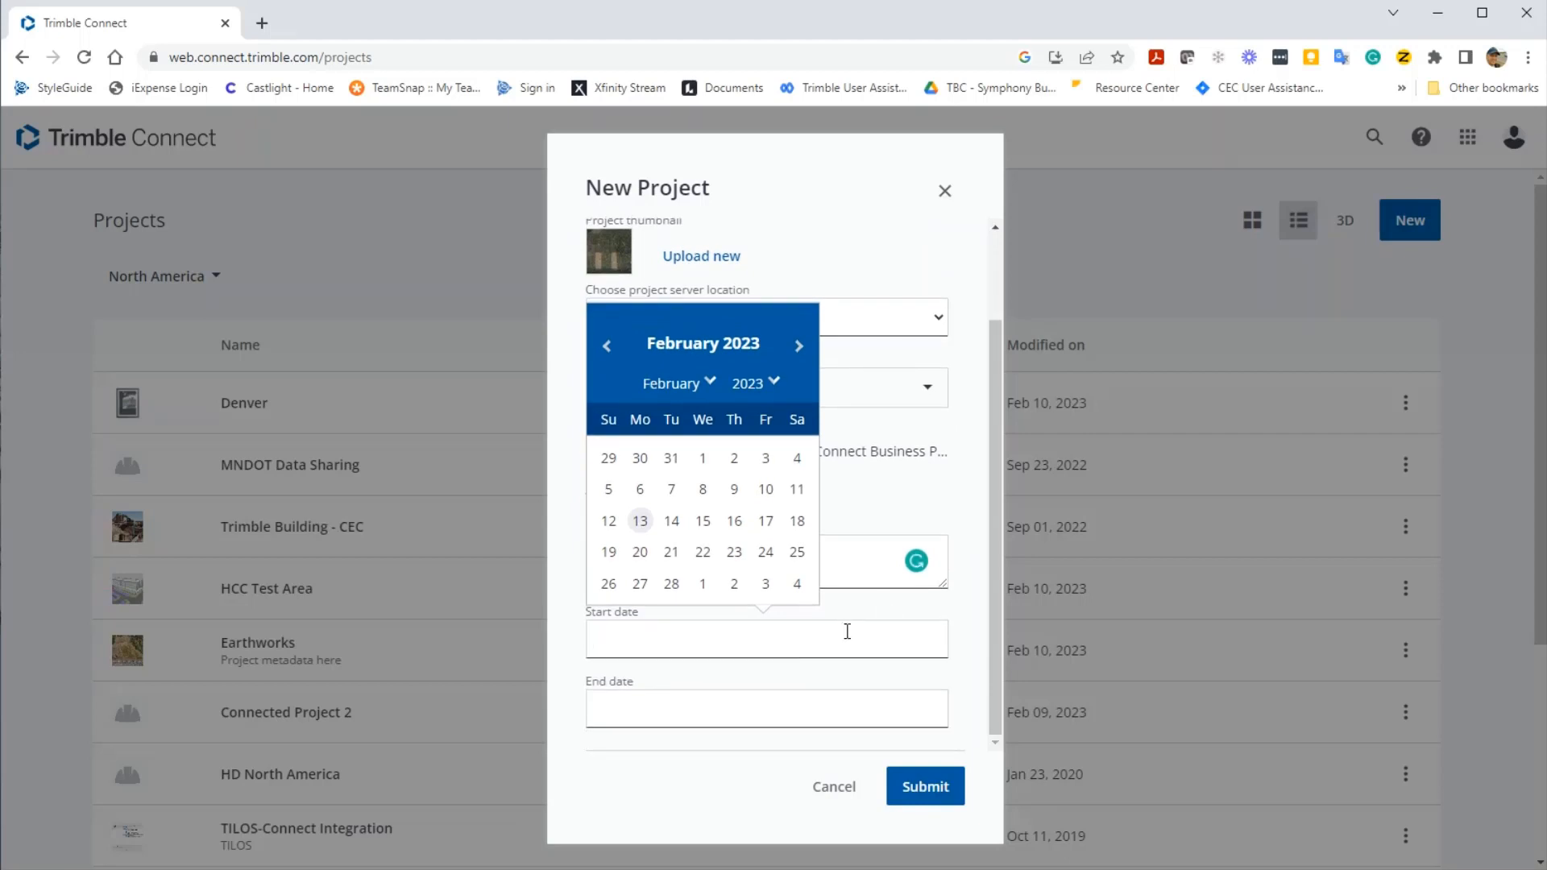
left_click(641, 552)
left_click(707, 708)
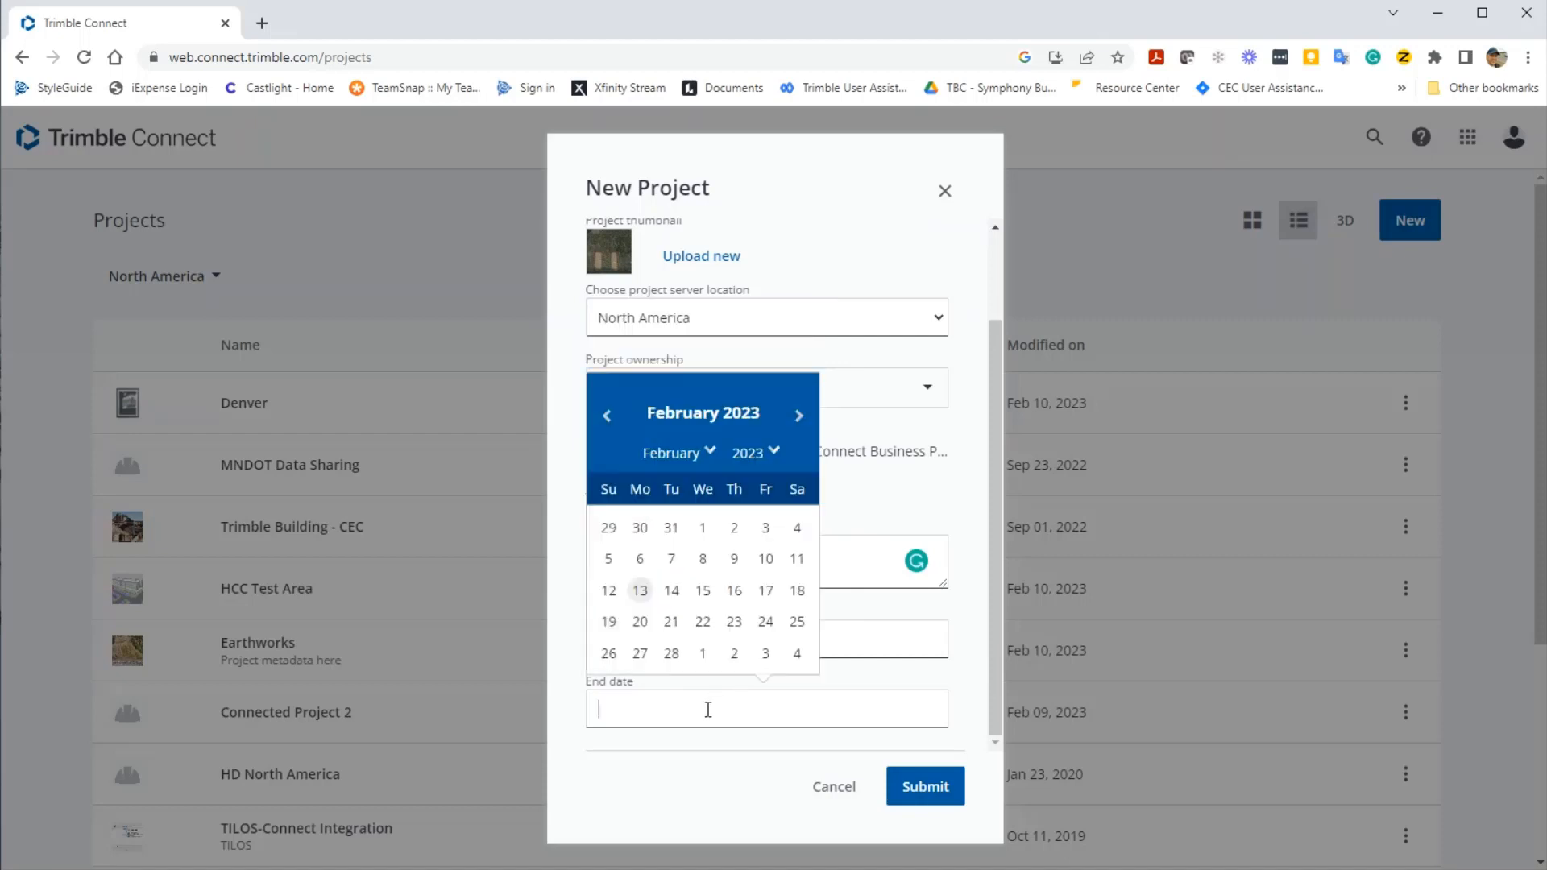
left_click(798, 415)
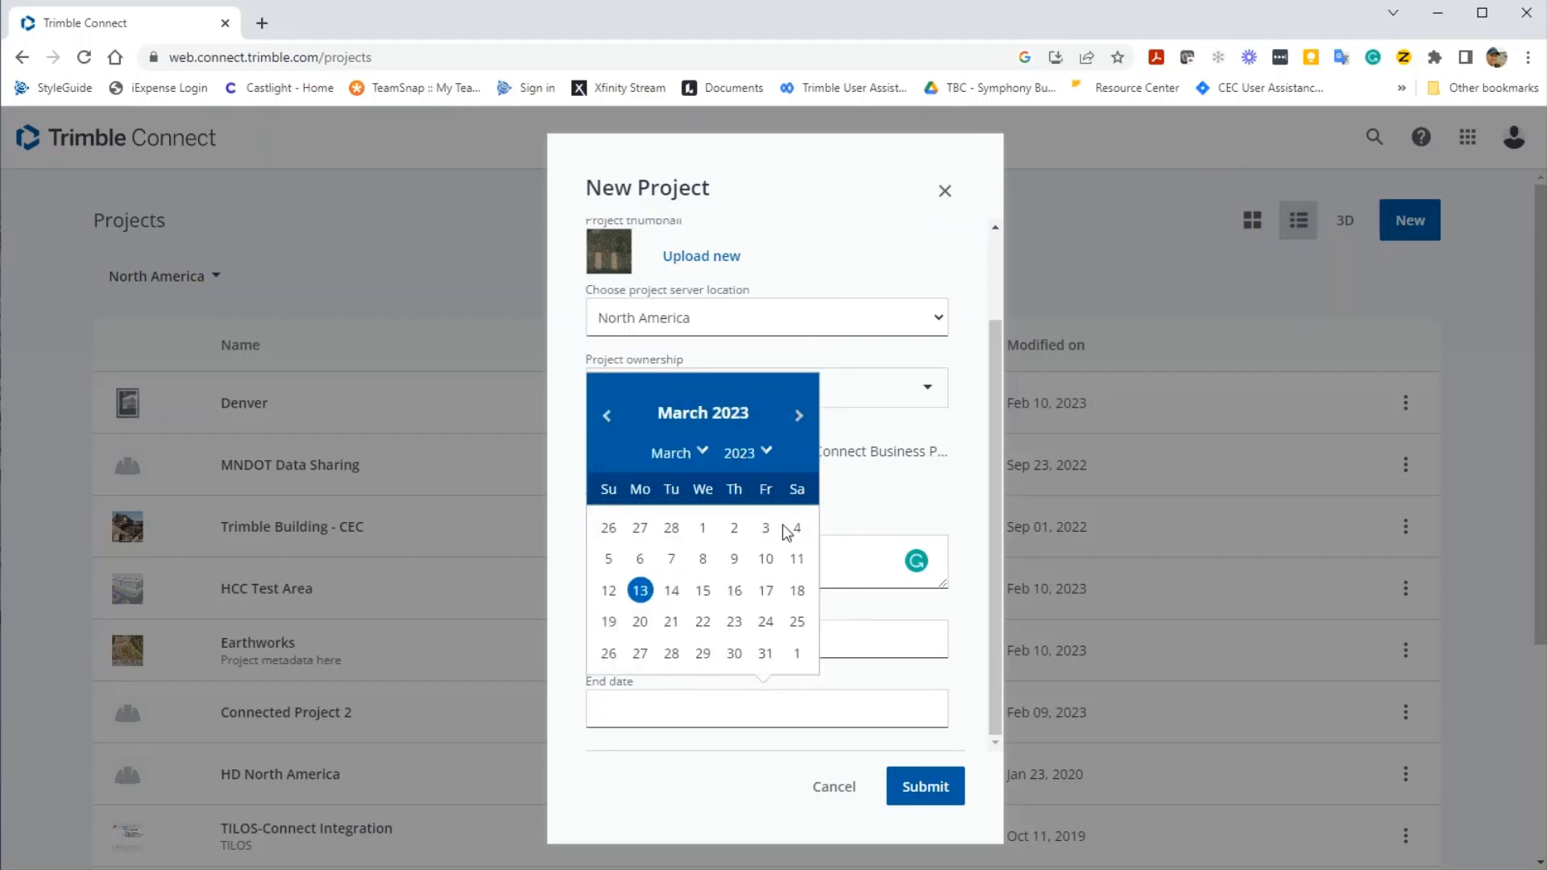
left_click(765, 622)
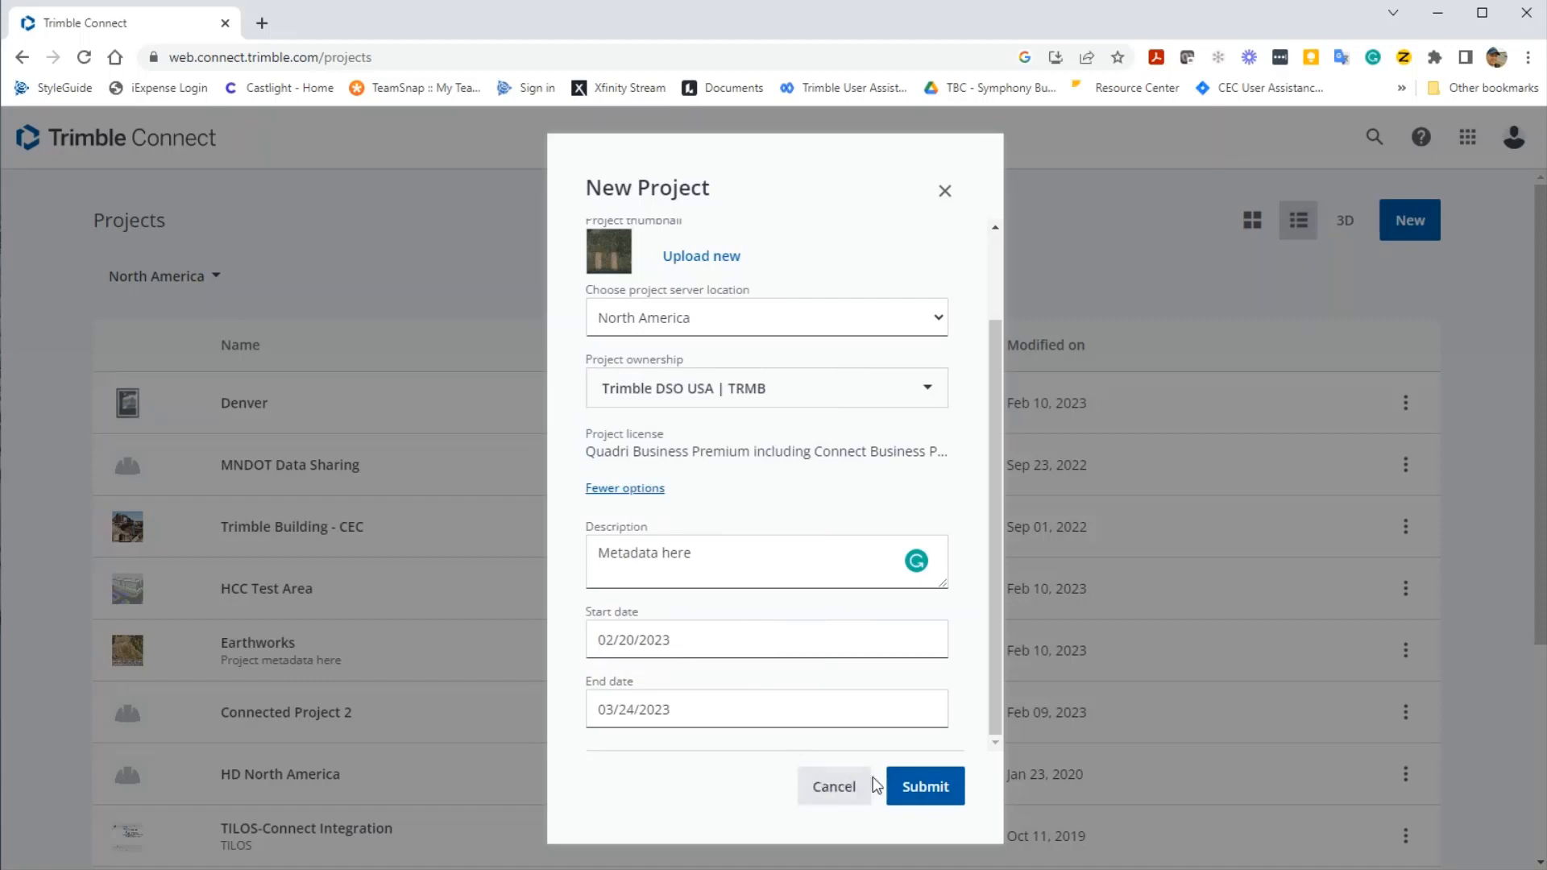
left_click(926, 788)
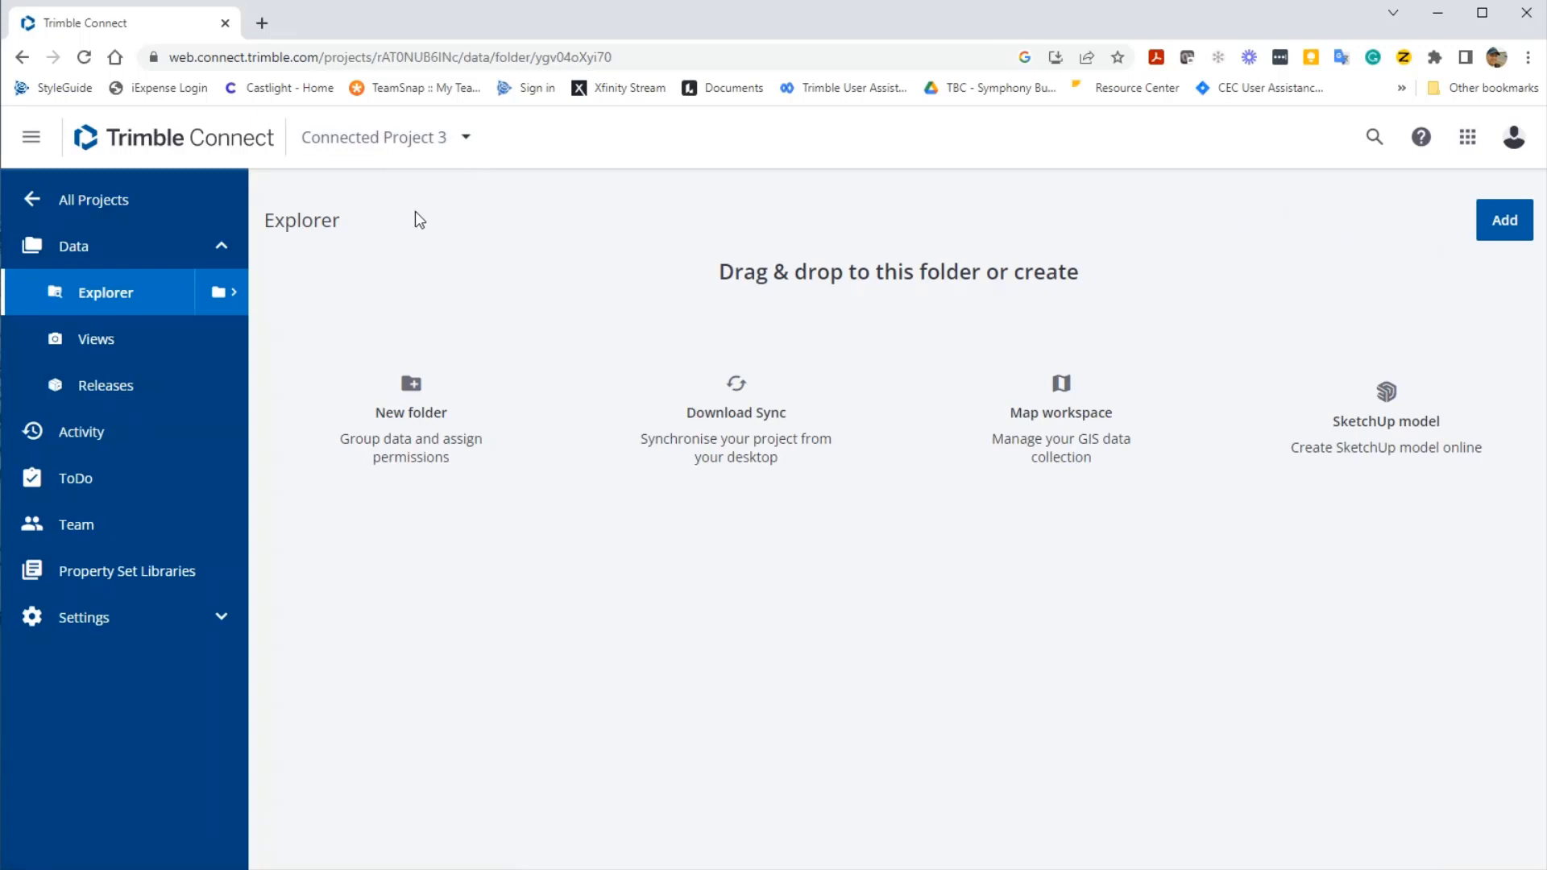
- Open Settings > Project Details and scroll through its boundary and CRS sections
left_click(153, 636)
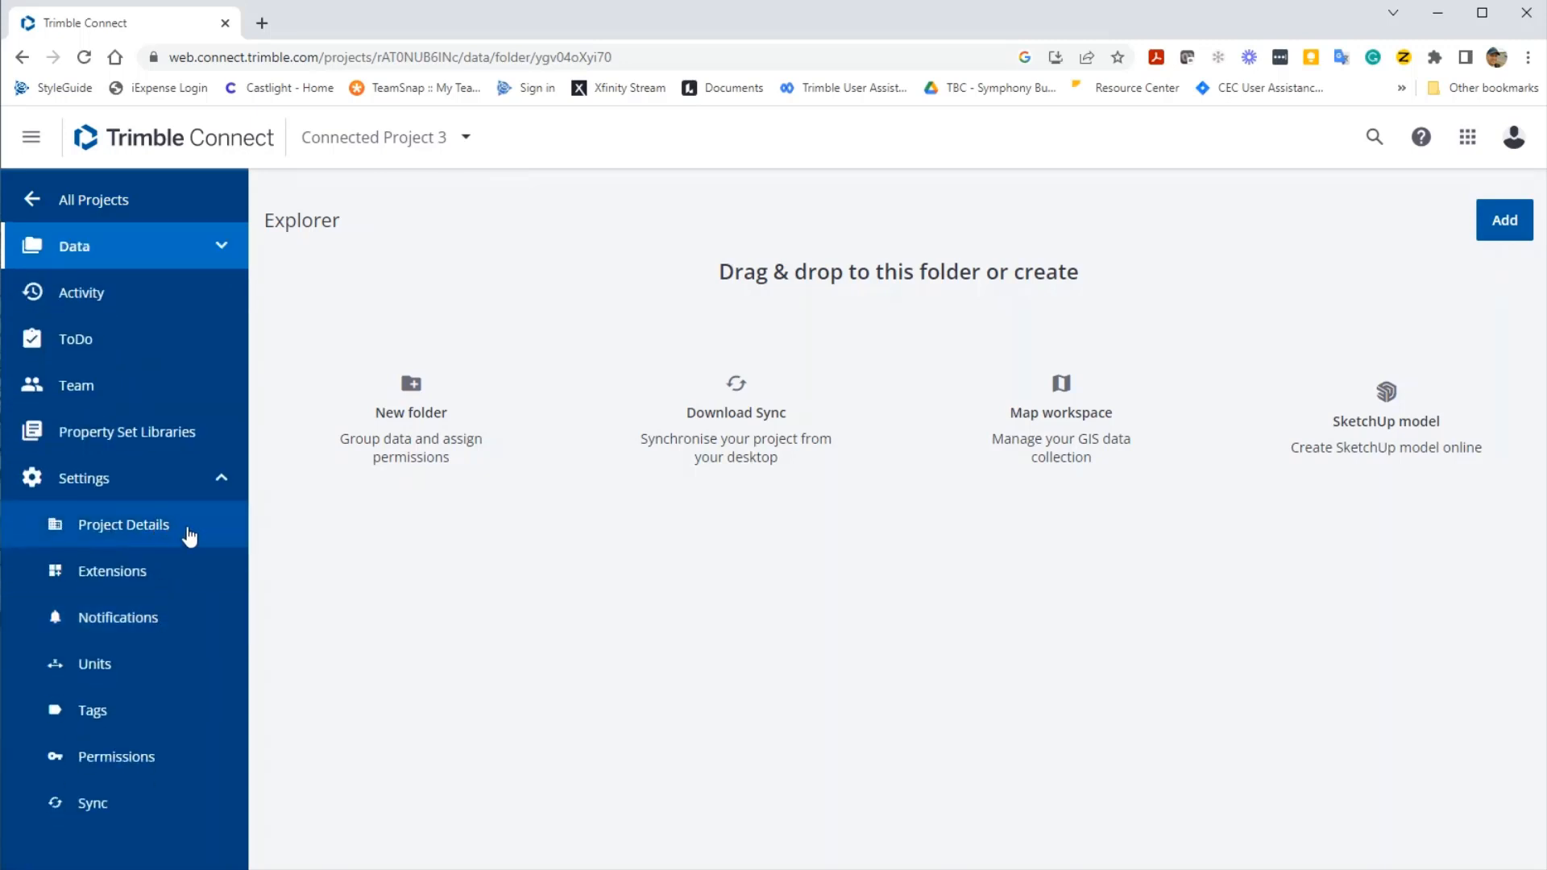
left_click(187, 534)
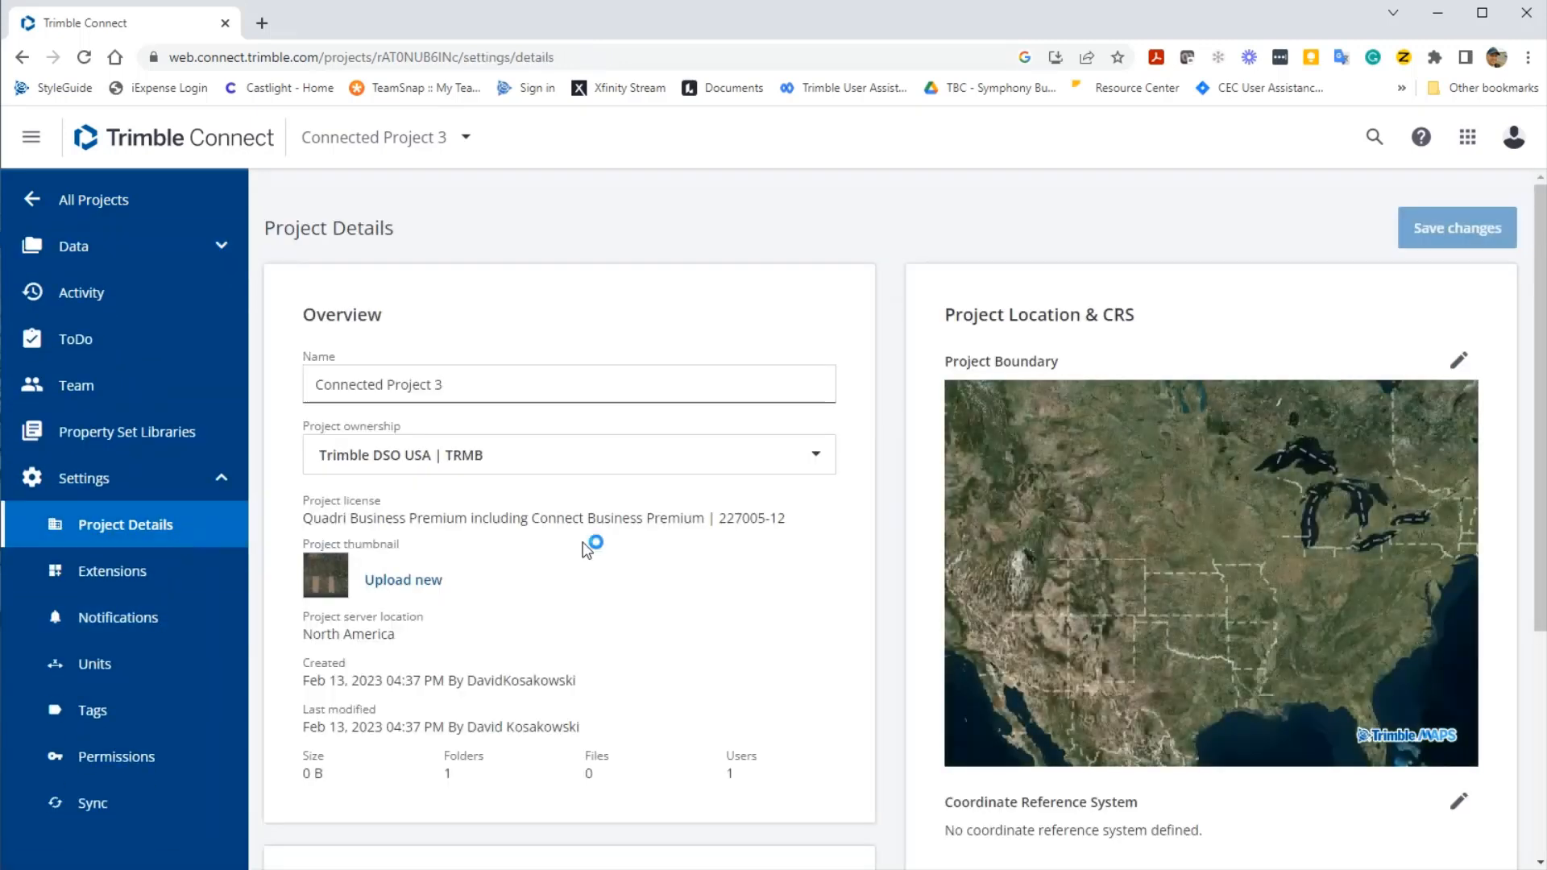
scroll(677, 568, "down", 1)
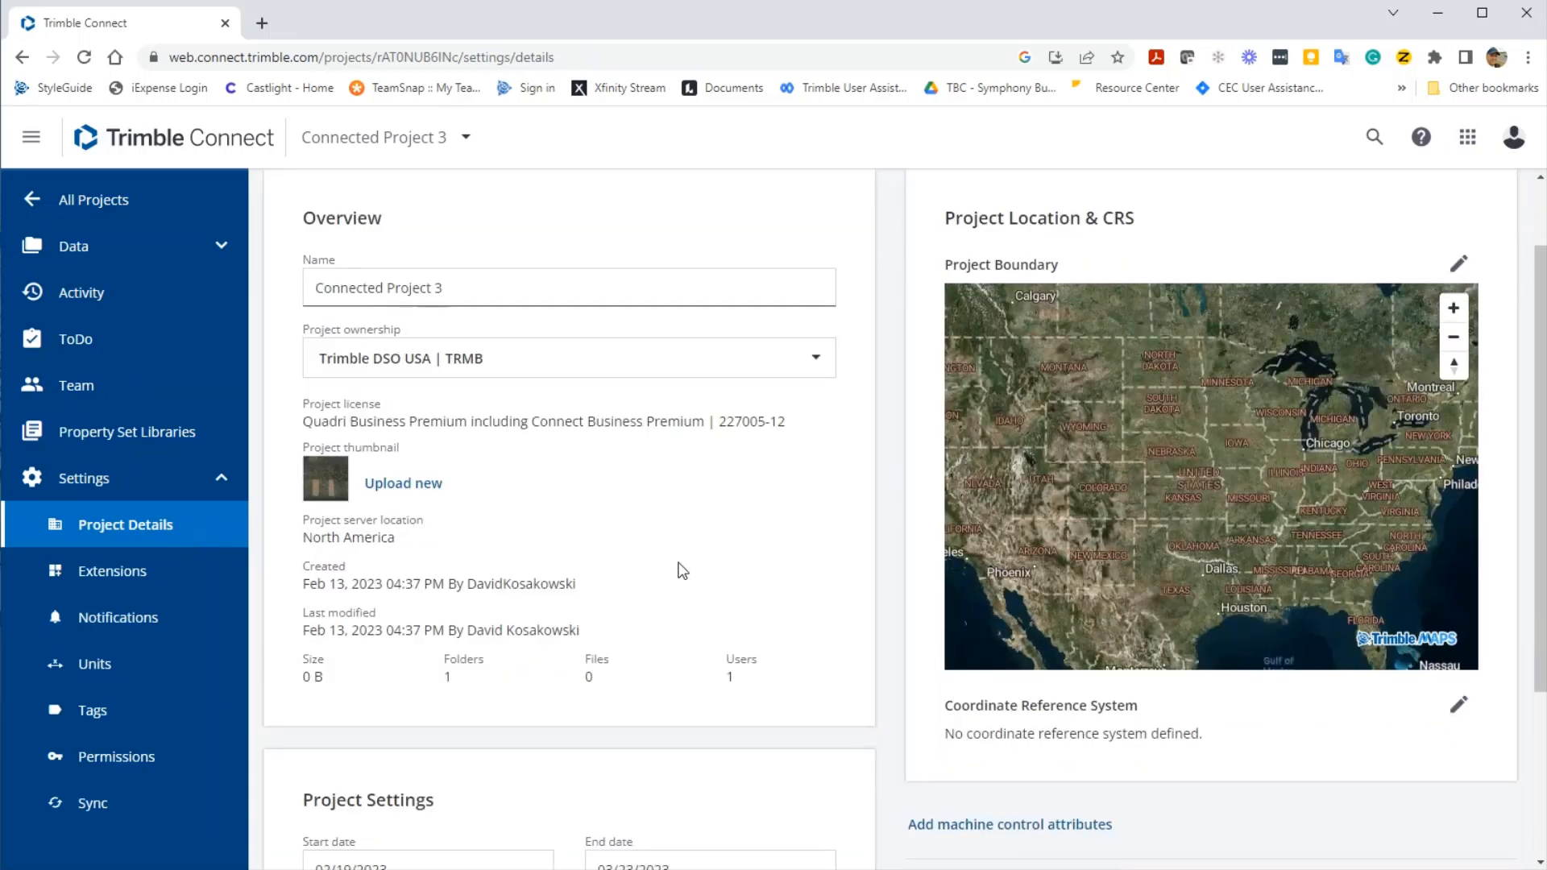
scroll(508, 431, "down", 1)
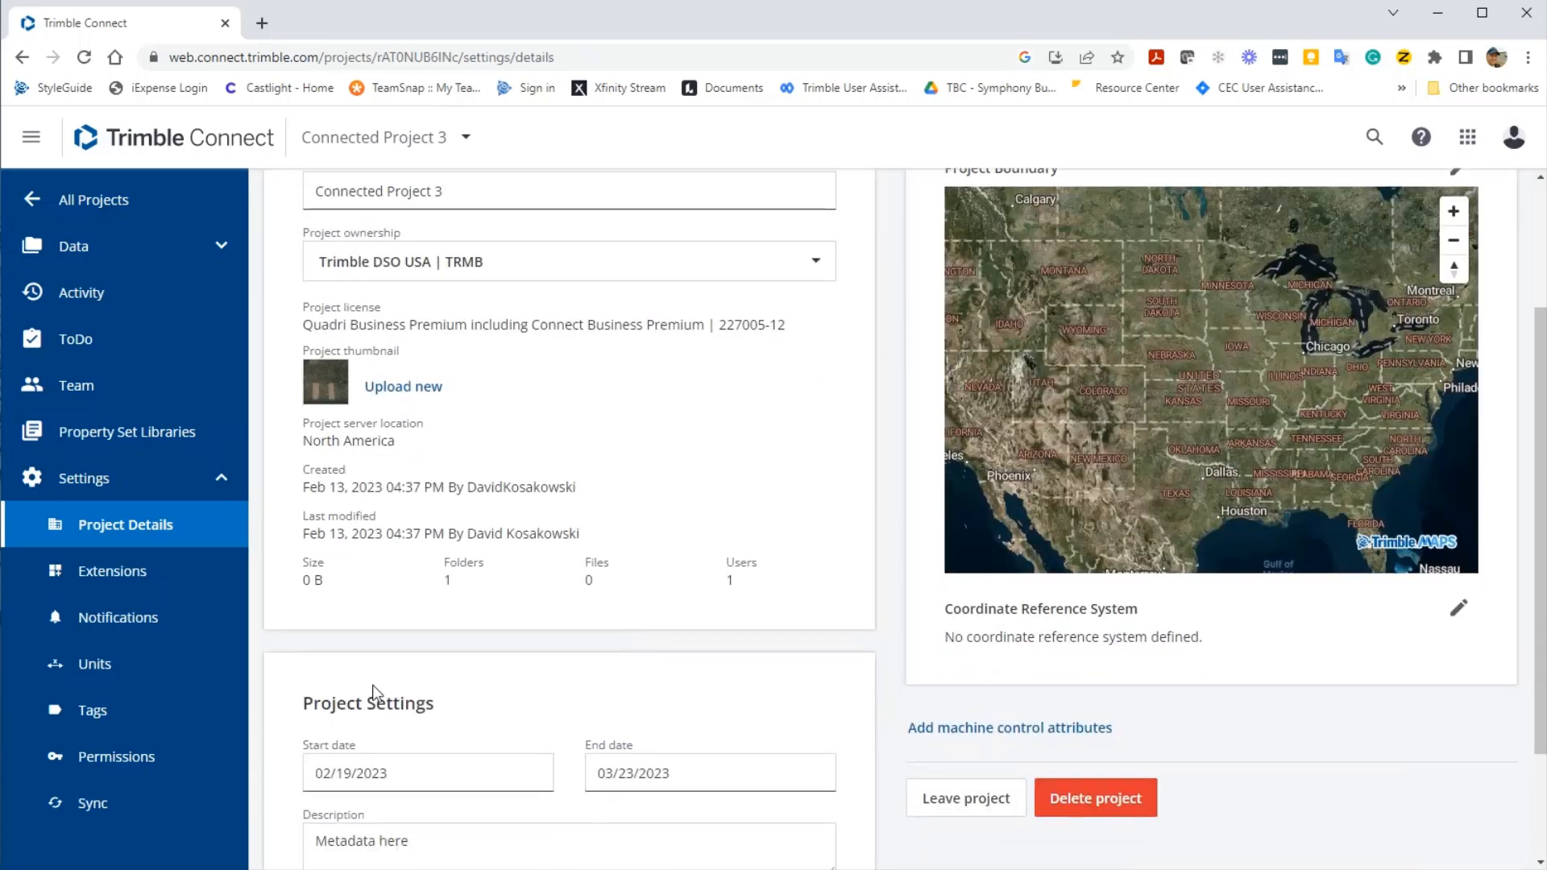
scroll(435, 757, "down", 1)
scroll(518, 818, "down", 1)
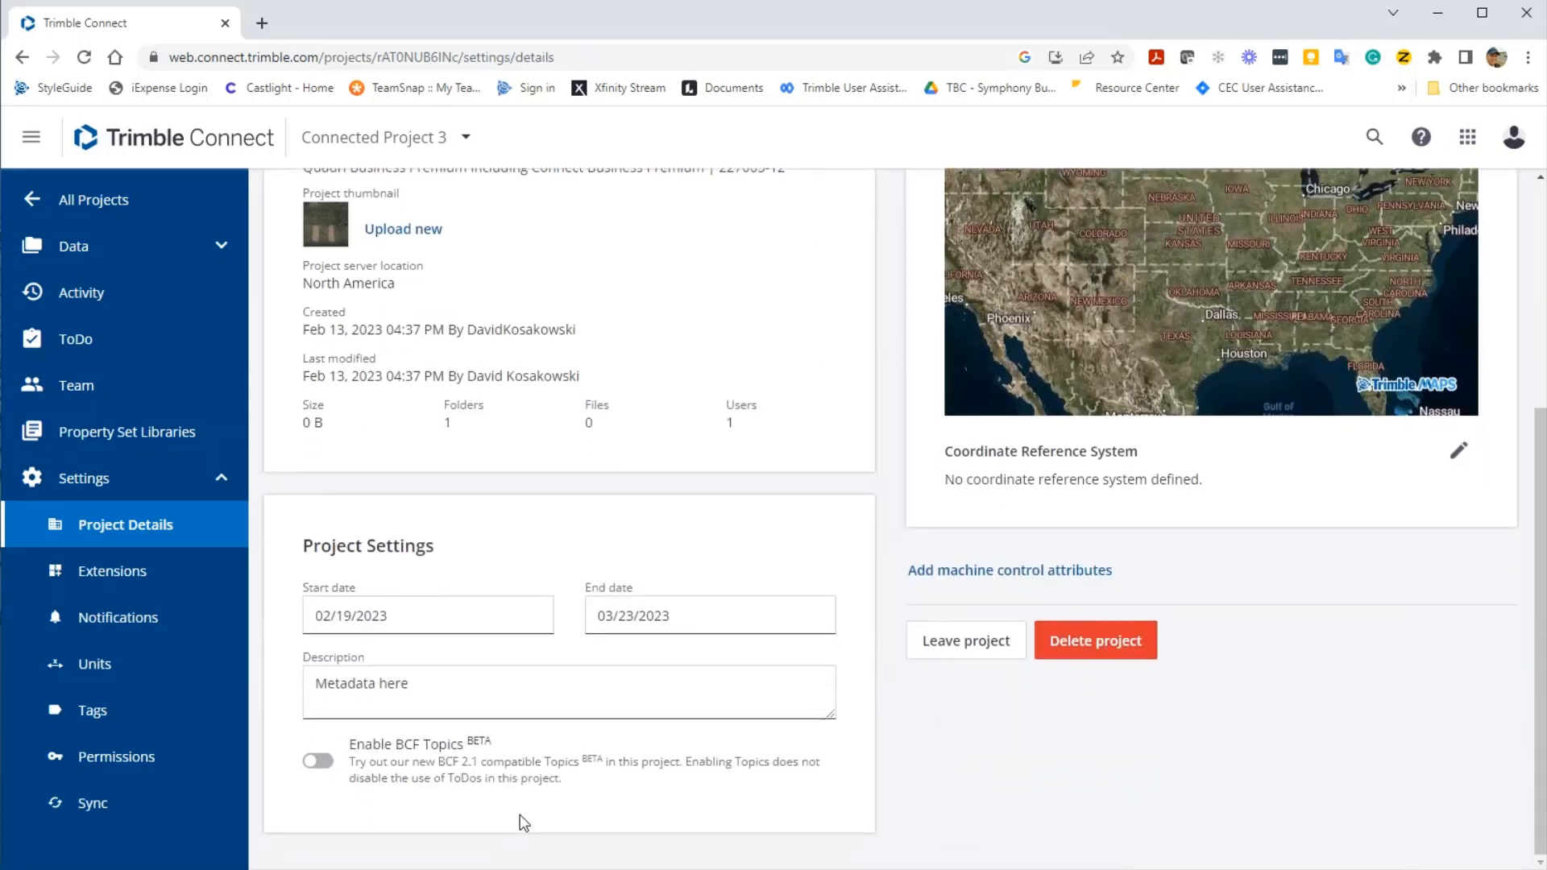
scroll(527, 814, "up", 4)
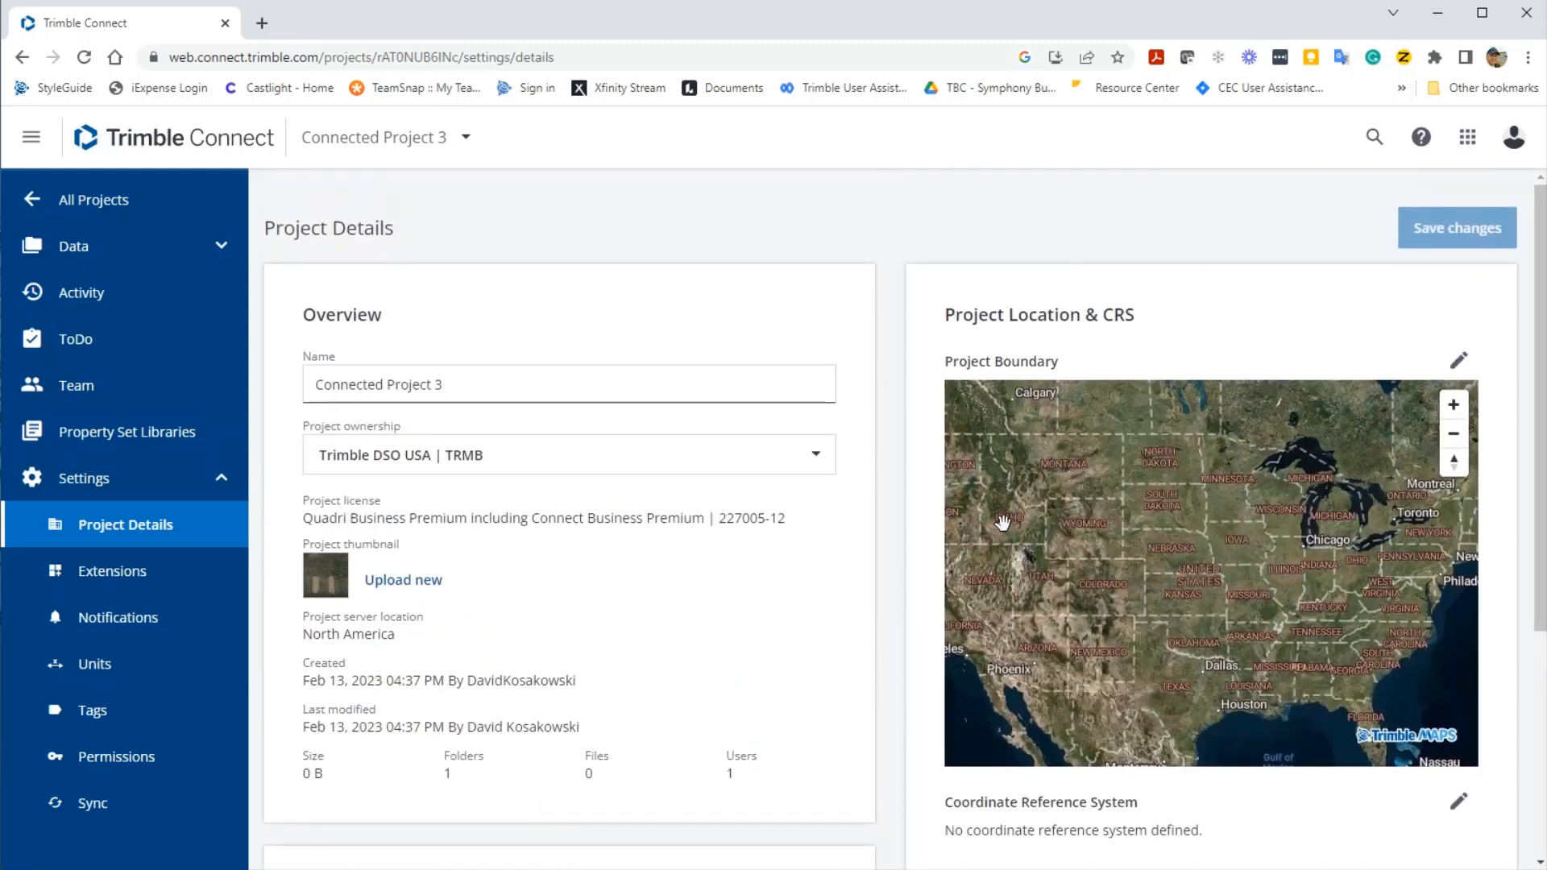
- Zoom the boundary map from the western US into the forest clearings near Island Park
scroll(1037, 507, "up", 1)
scroll(1039, 509, "up", 4)
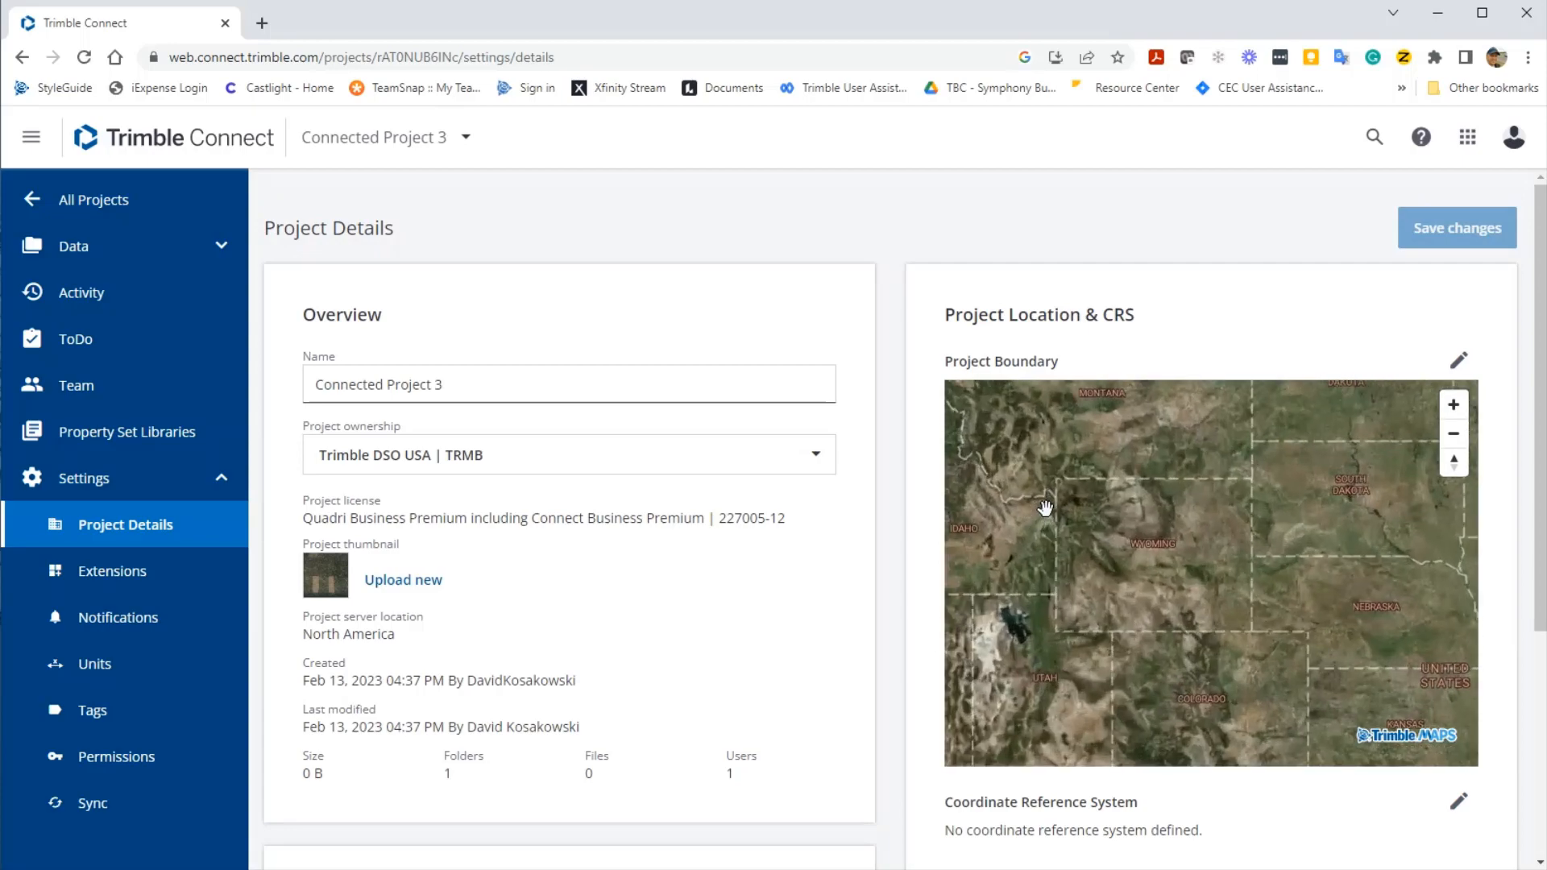
scroll(1051, 516, "up", 4)
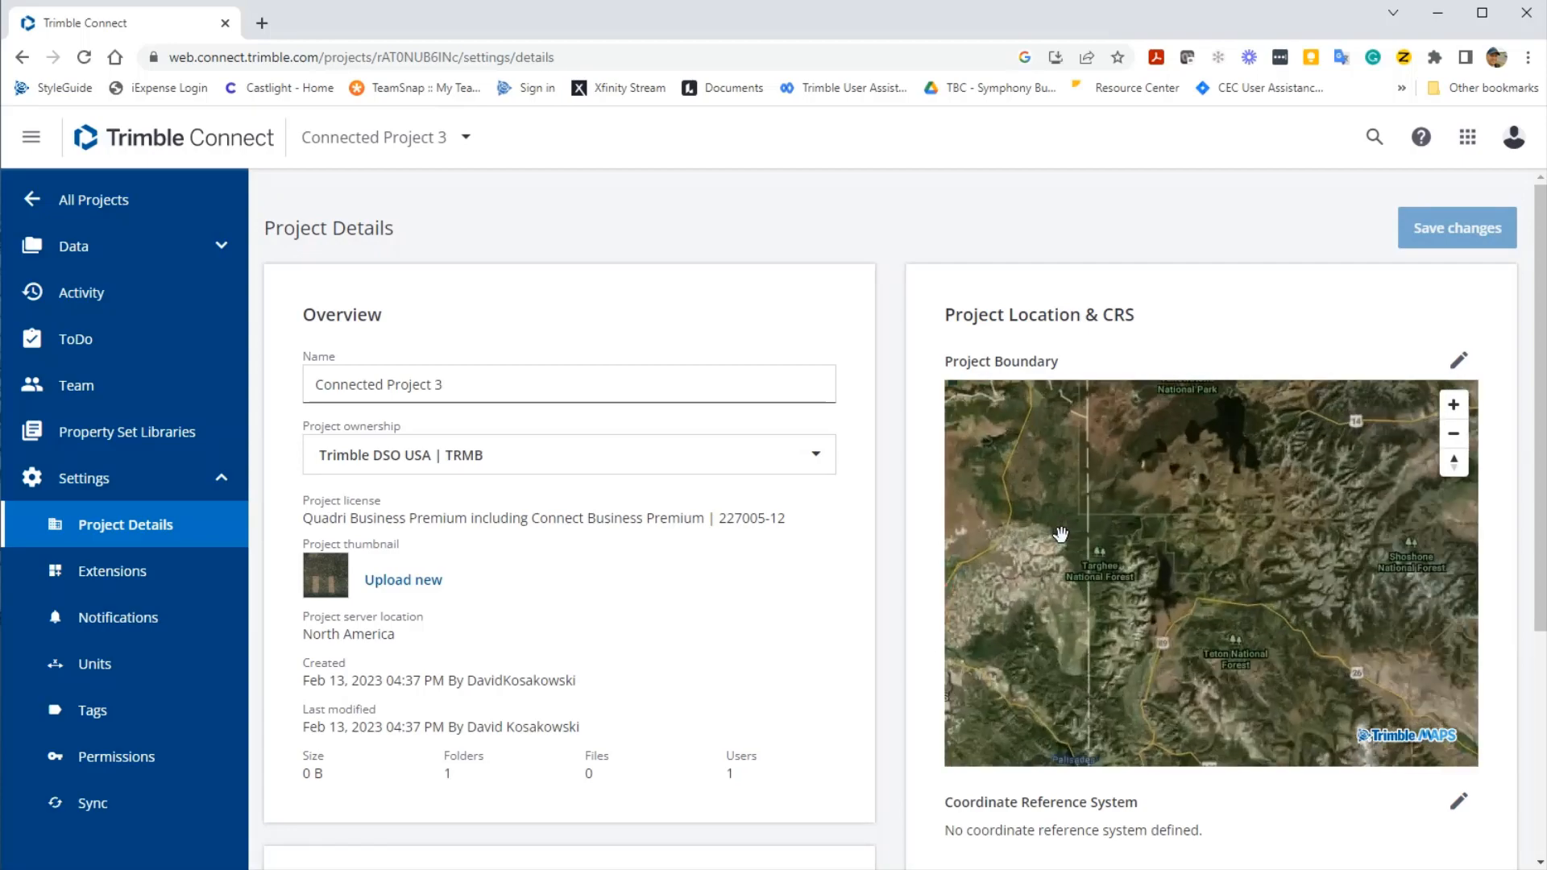
scroll(1240, 542, "up", 4)
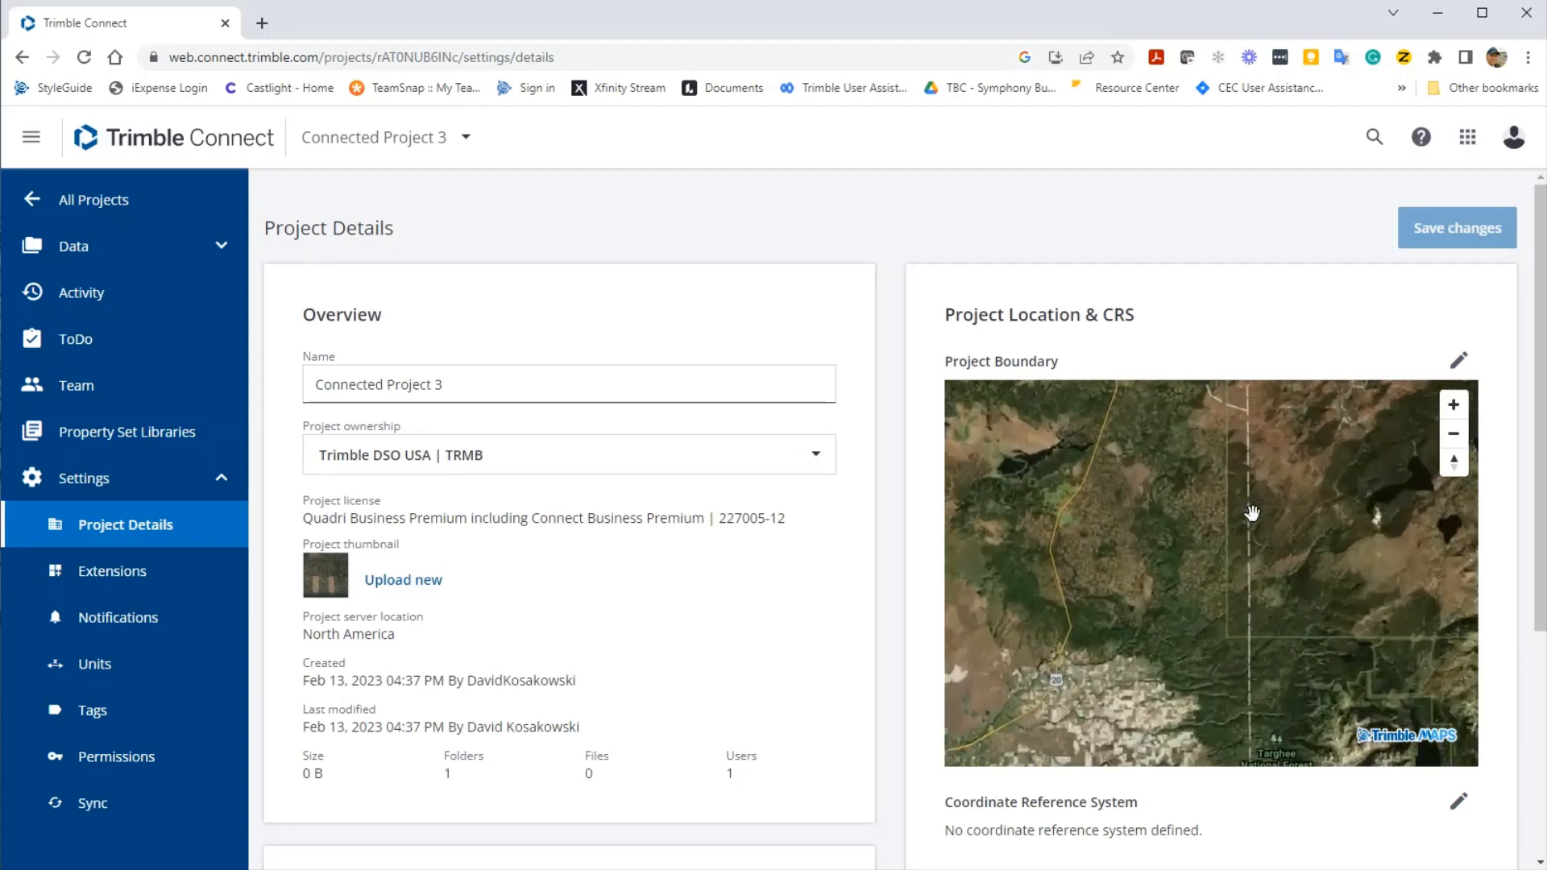
scroll(1201, 612, "up", 4)
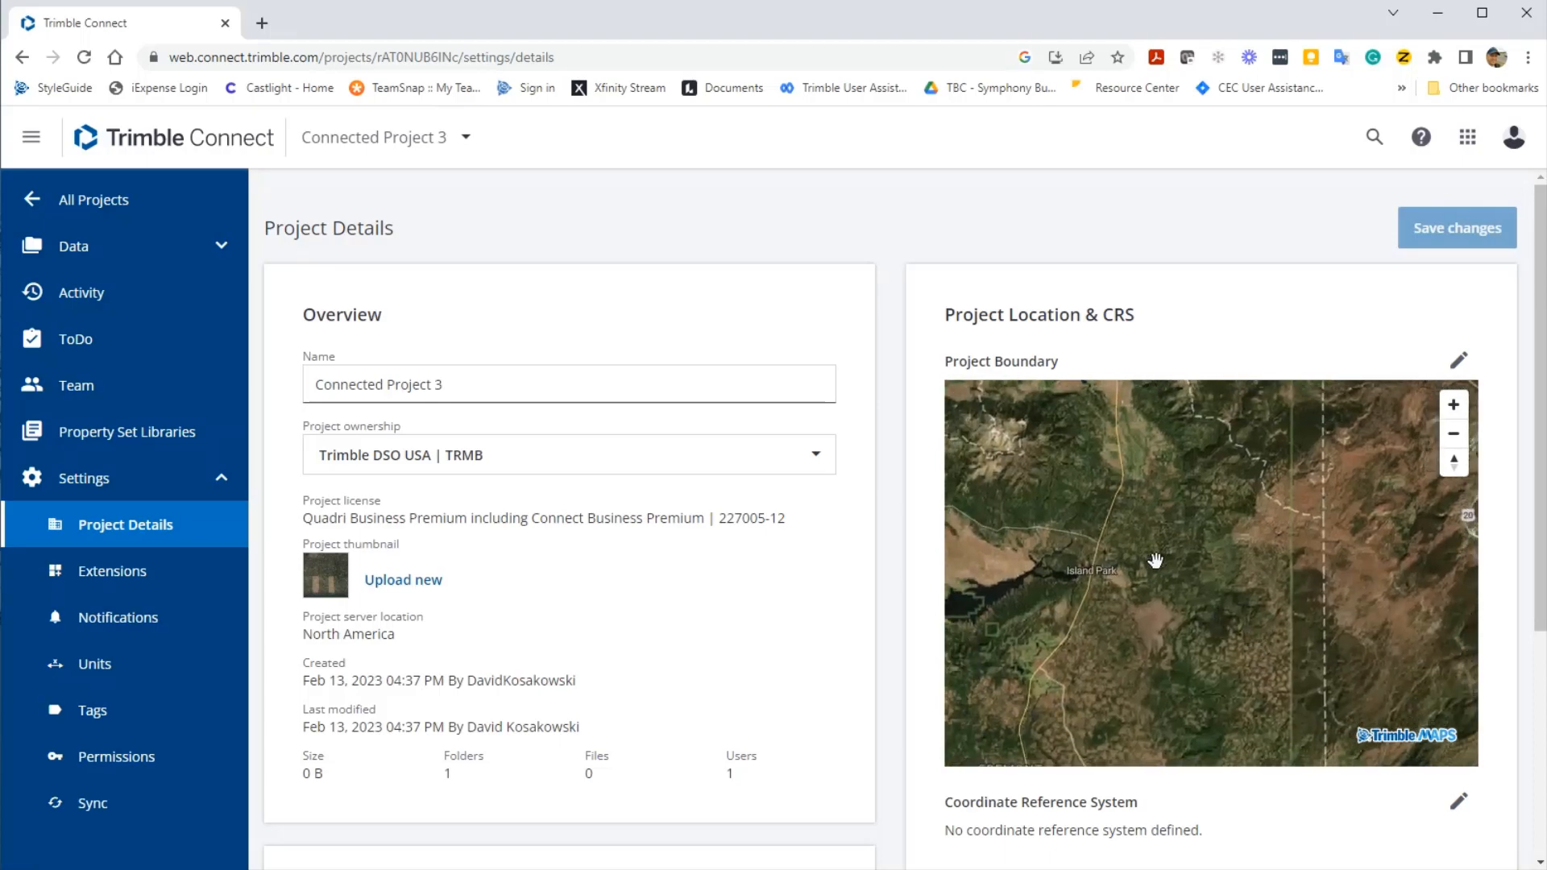
scroll(1138, 562, "up", 4)
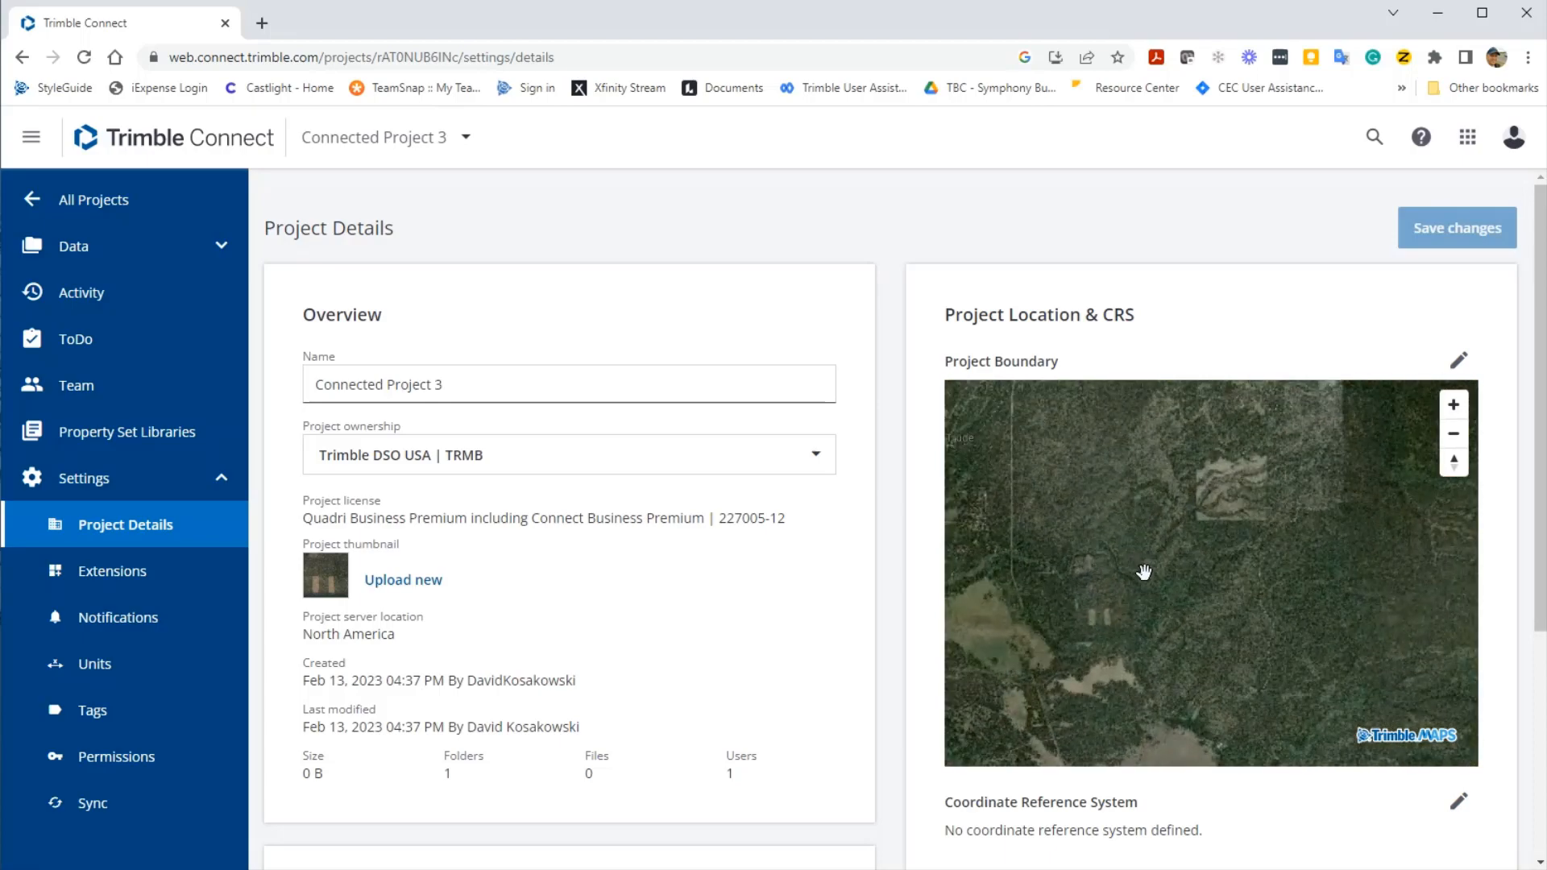
scroll(1271, 513, "up", 4)
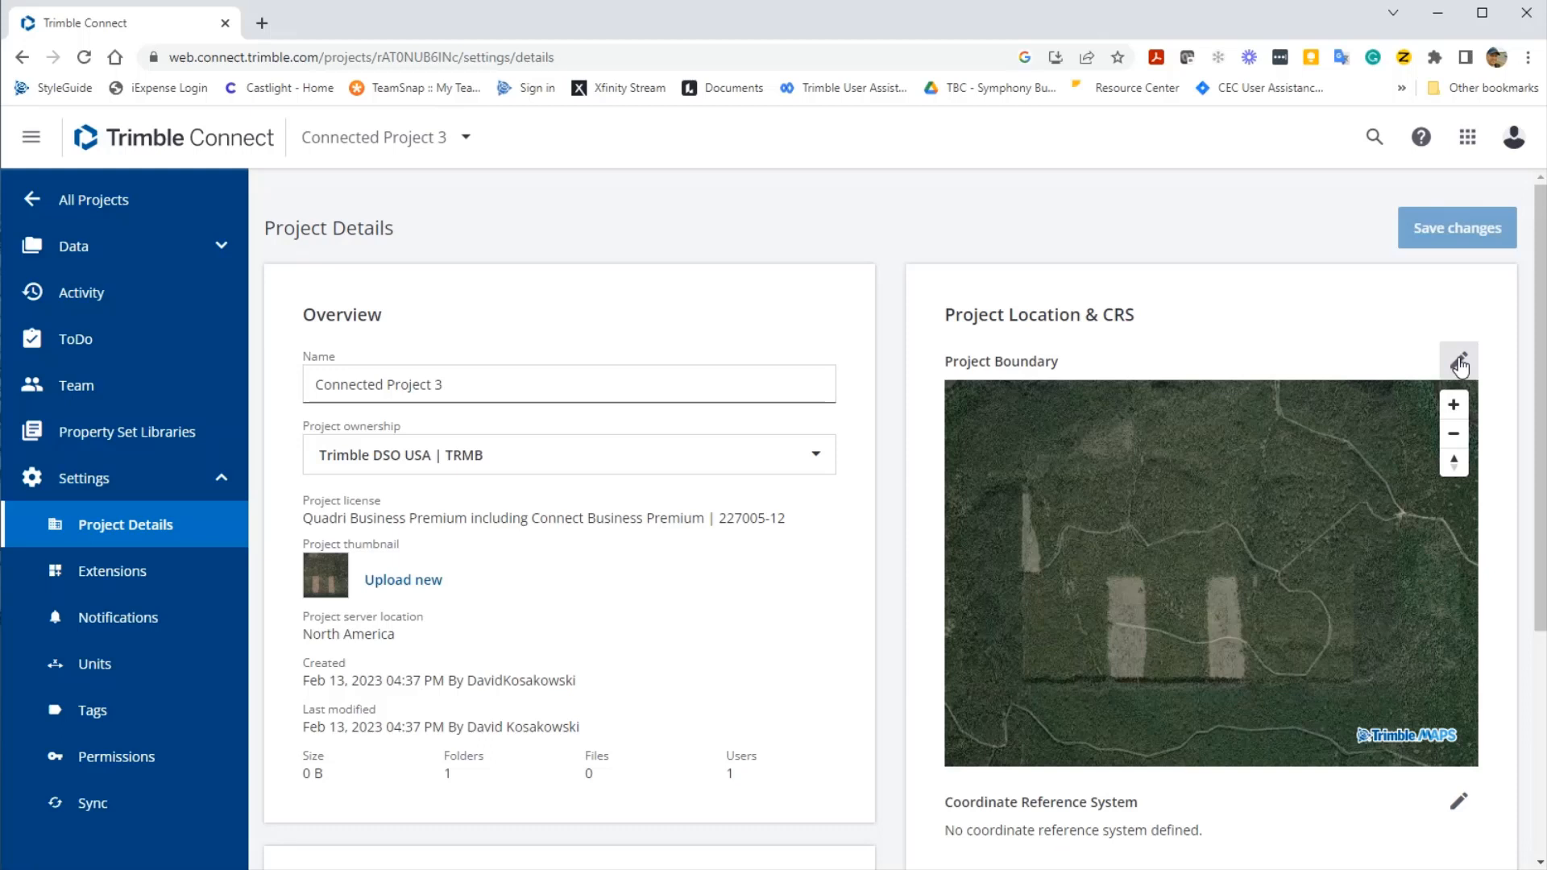
- Draw a four-corner rectangular boundary on the map around the two forest clearings
left_click(1459, 364)
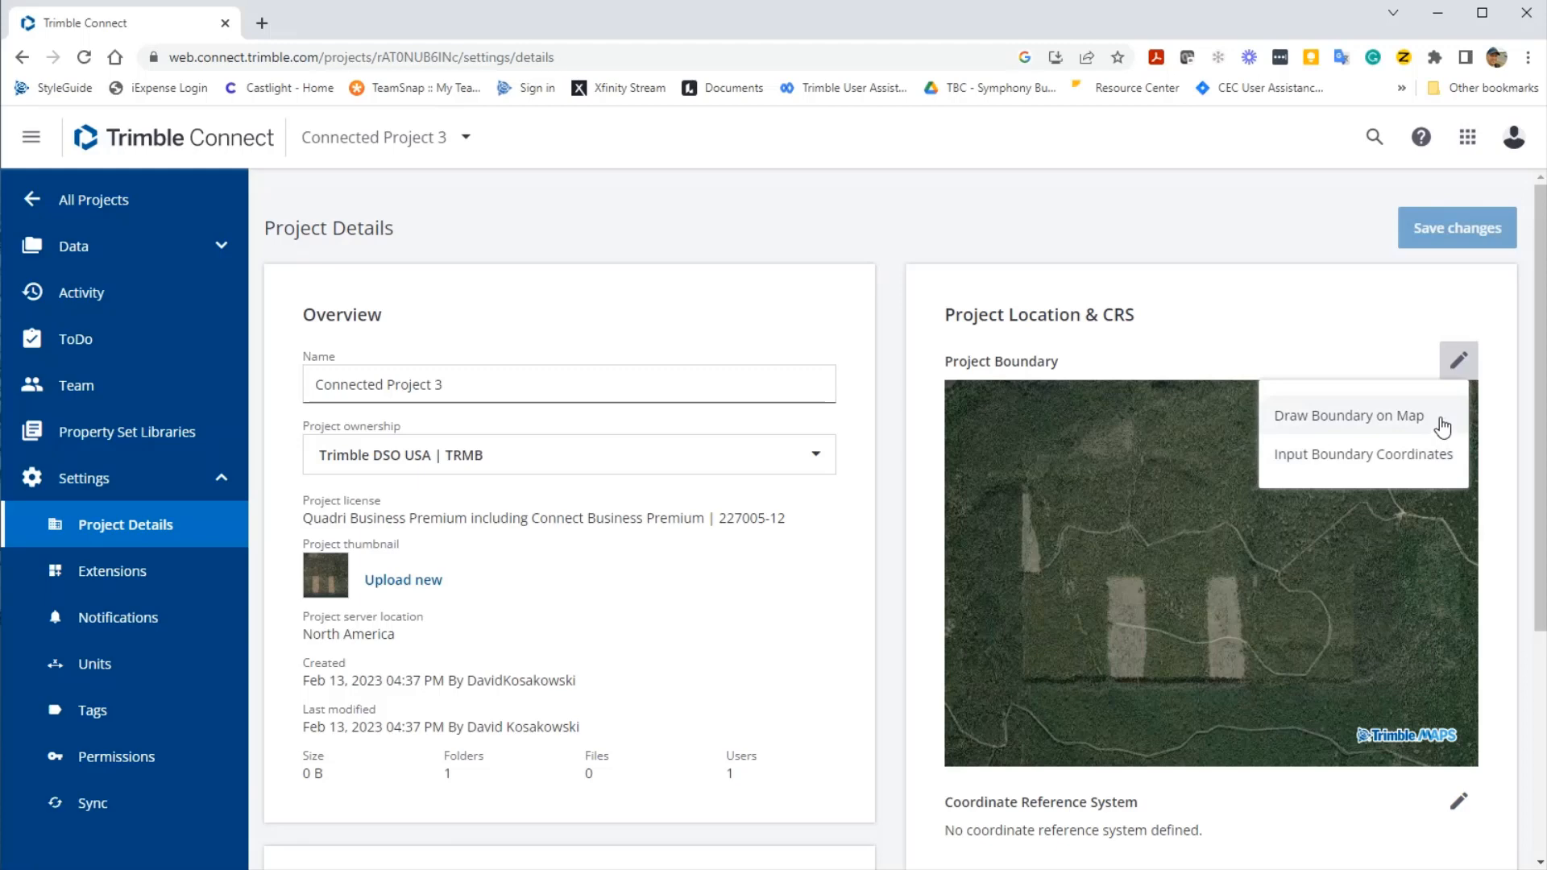
left_click(1441, 427)
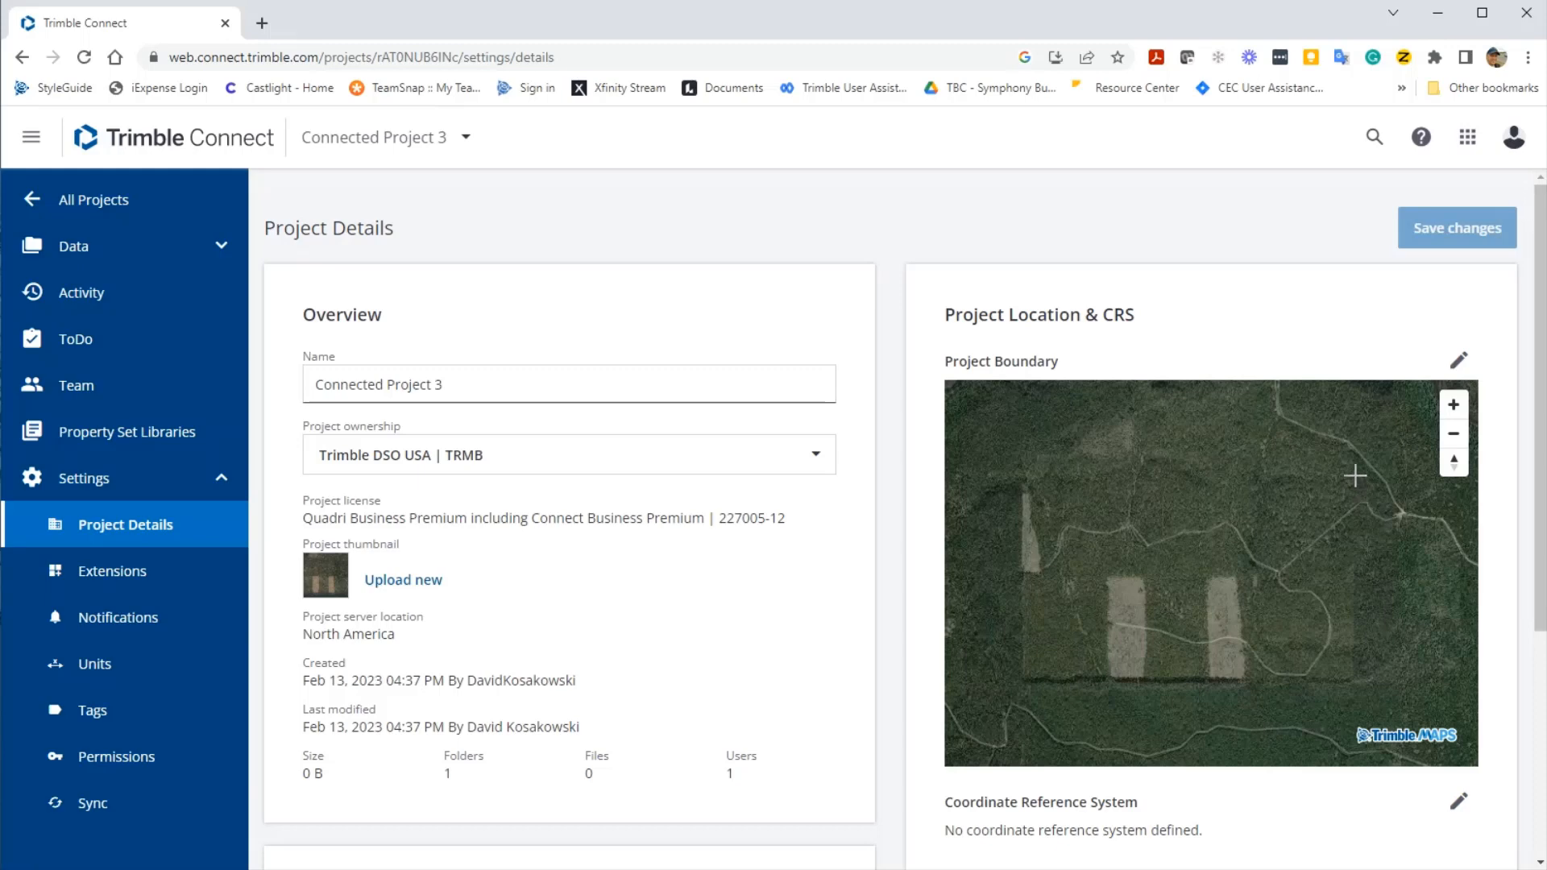
left_click(1355, 476)
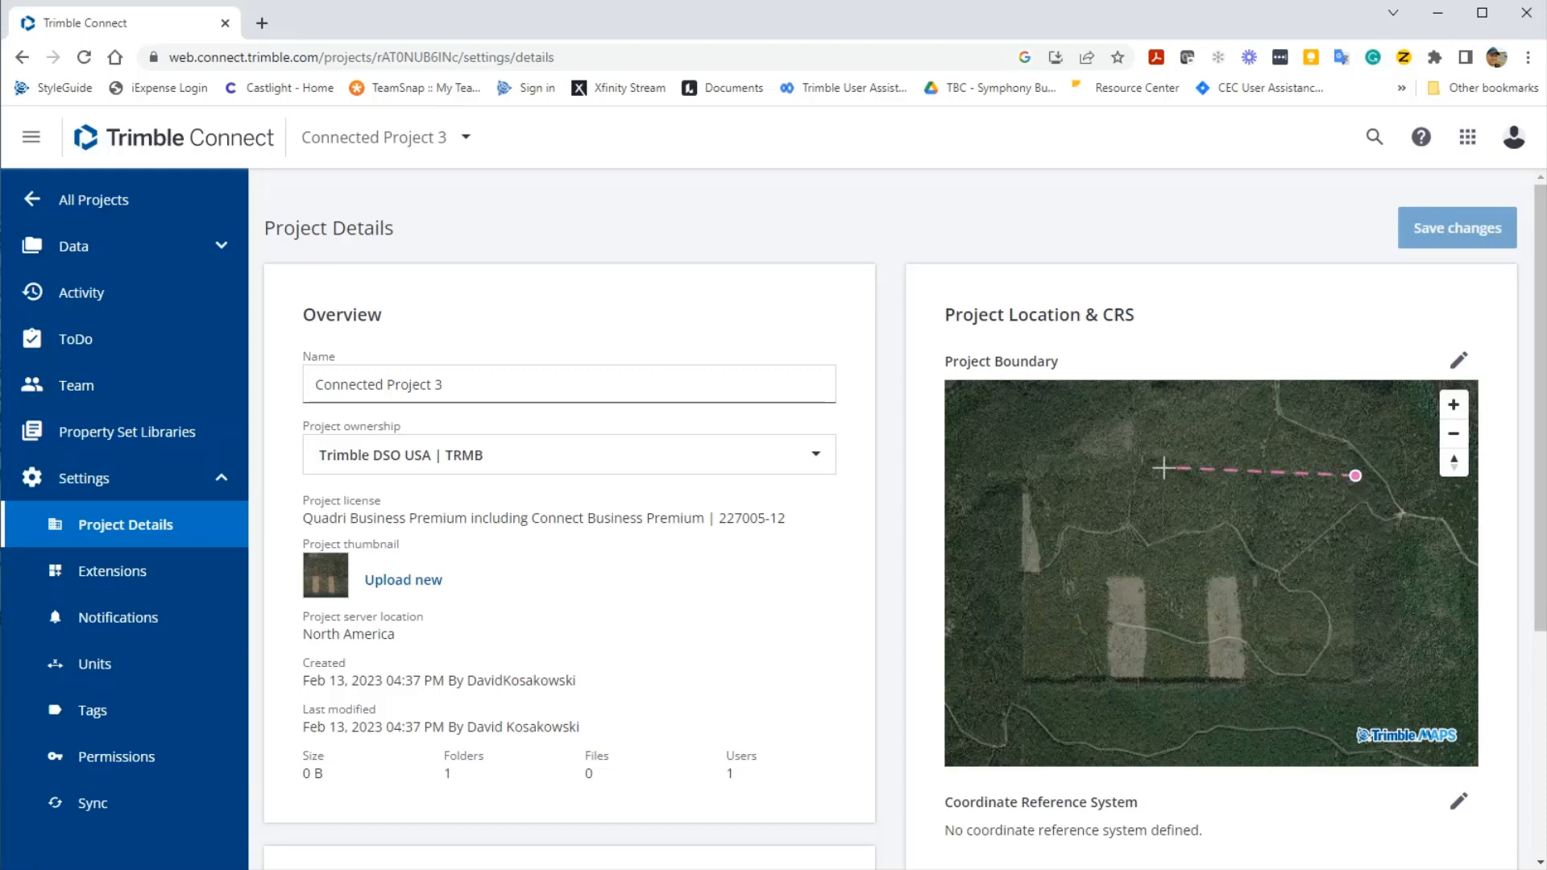
left_click(1024, 478)
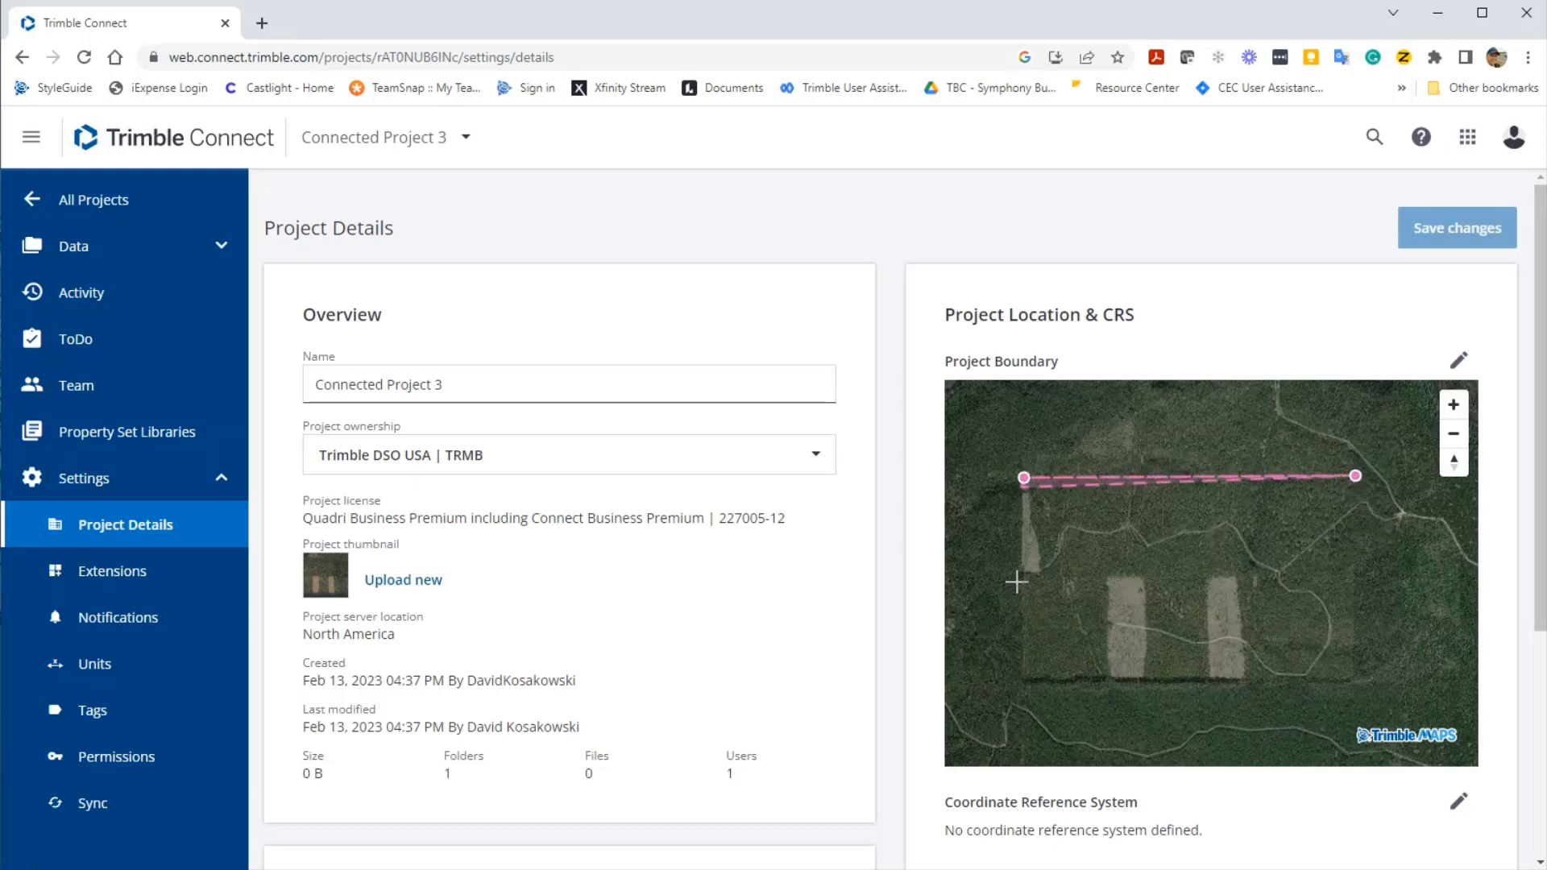
left_click(1024, 681)
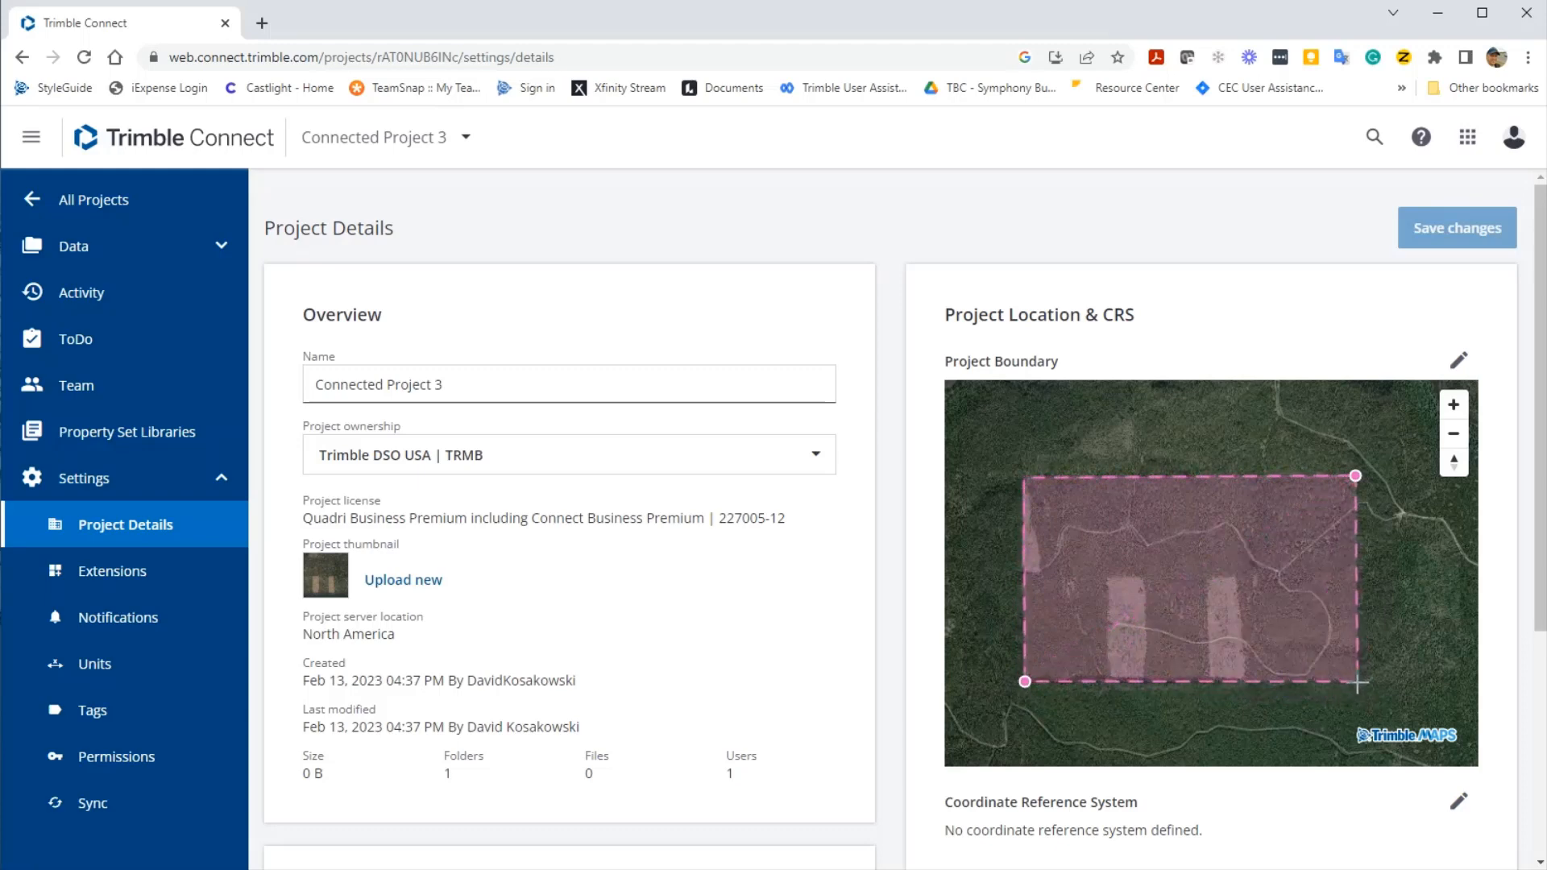
left_click(1358, 684)
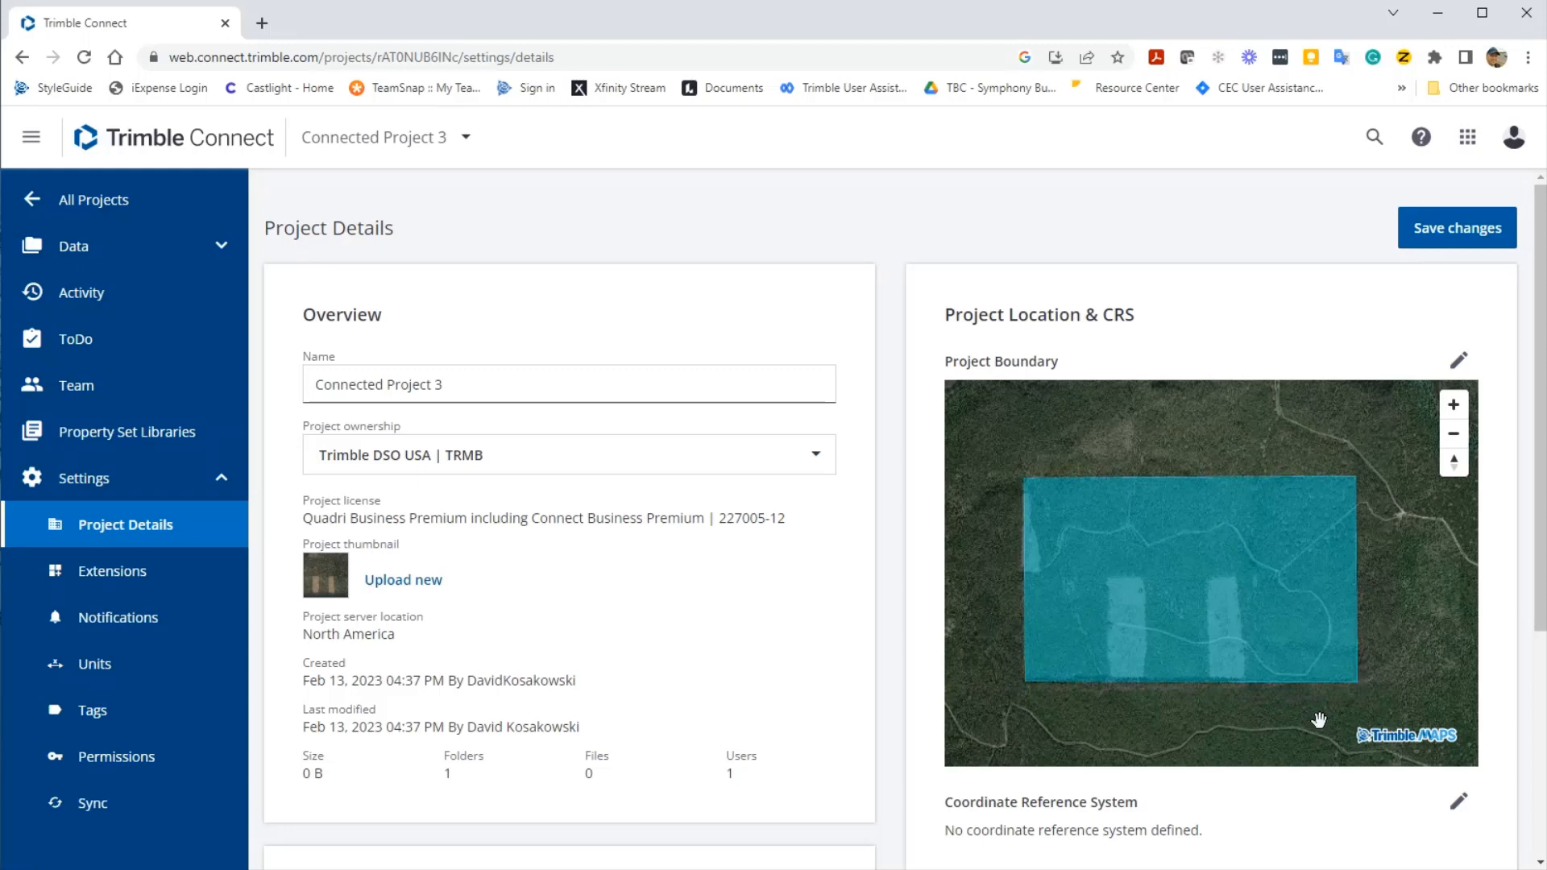
scroll(1181, 632, "down", 1)
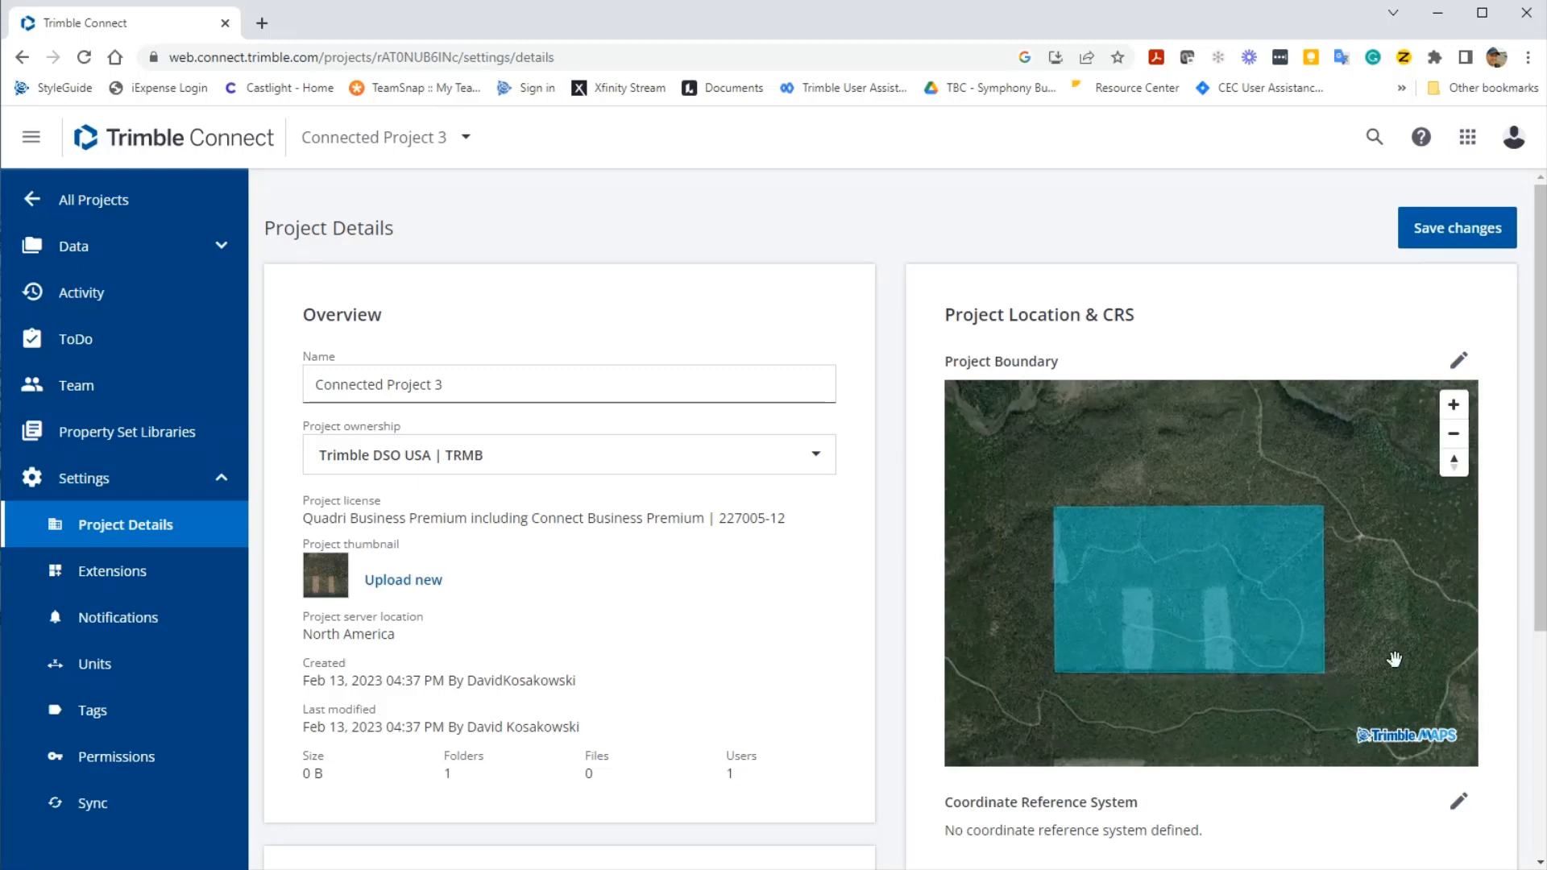
scroll(1490, 576, "down", 4)
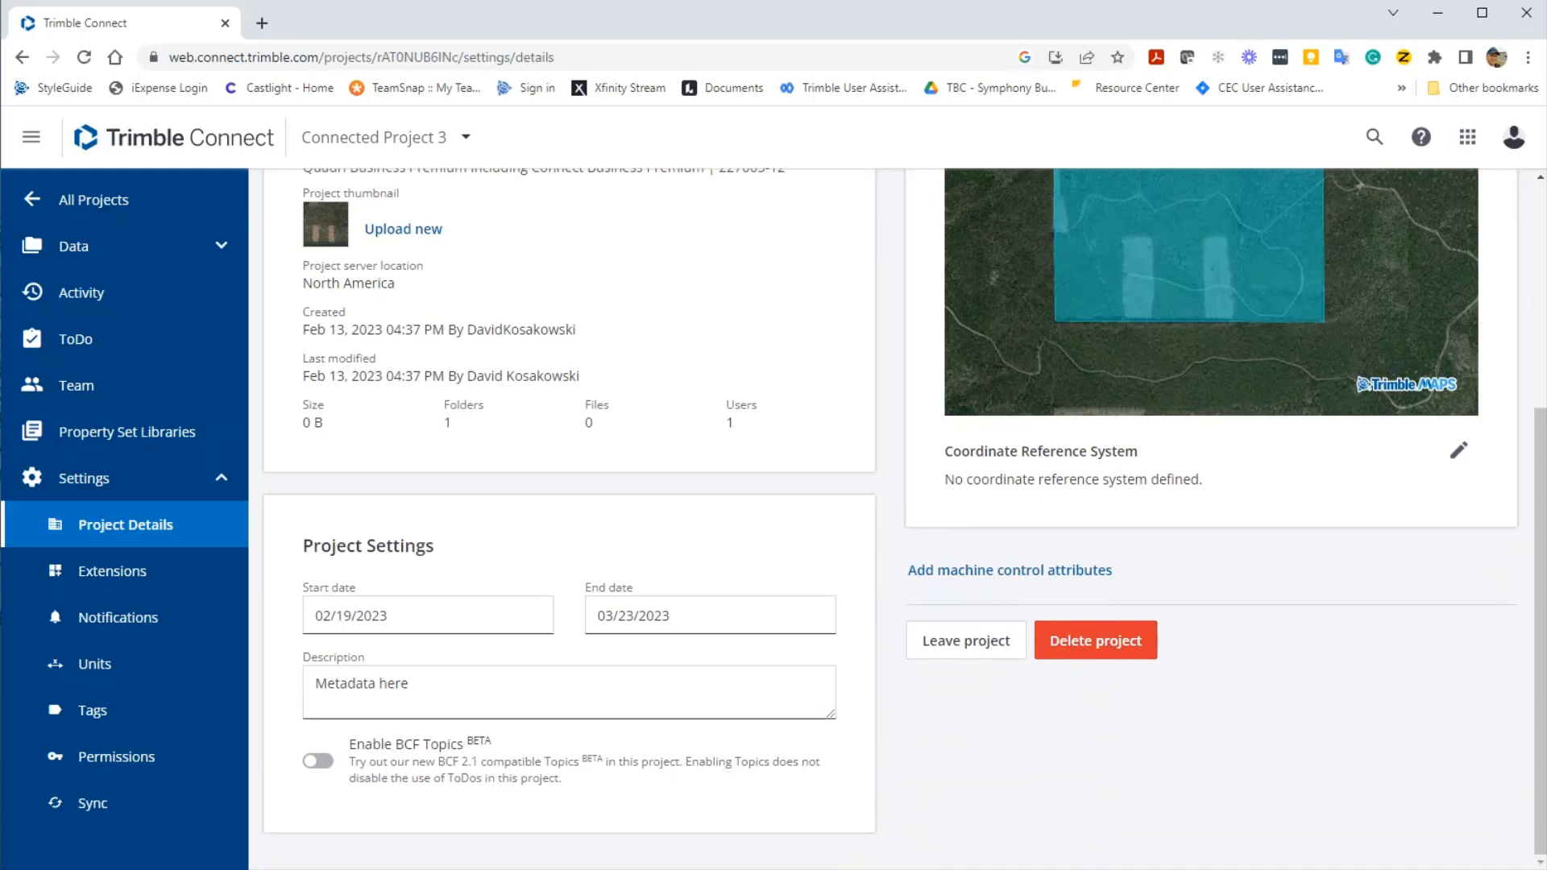
- Choose the published CRS United States/ITRF to NAD83 | Idaho East 1101
left_click(1461, 453)
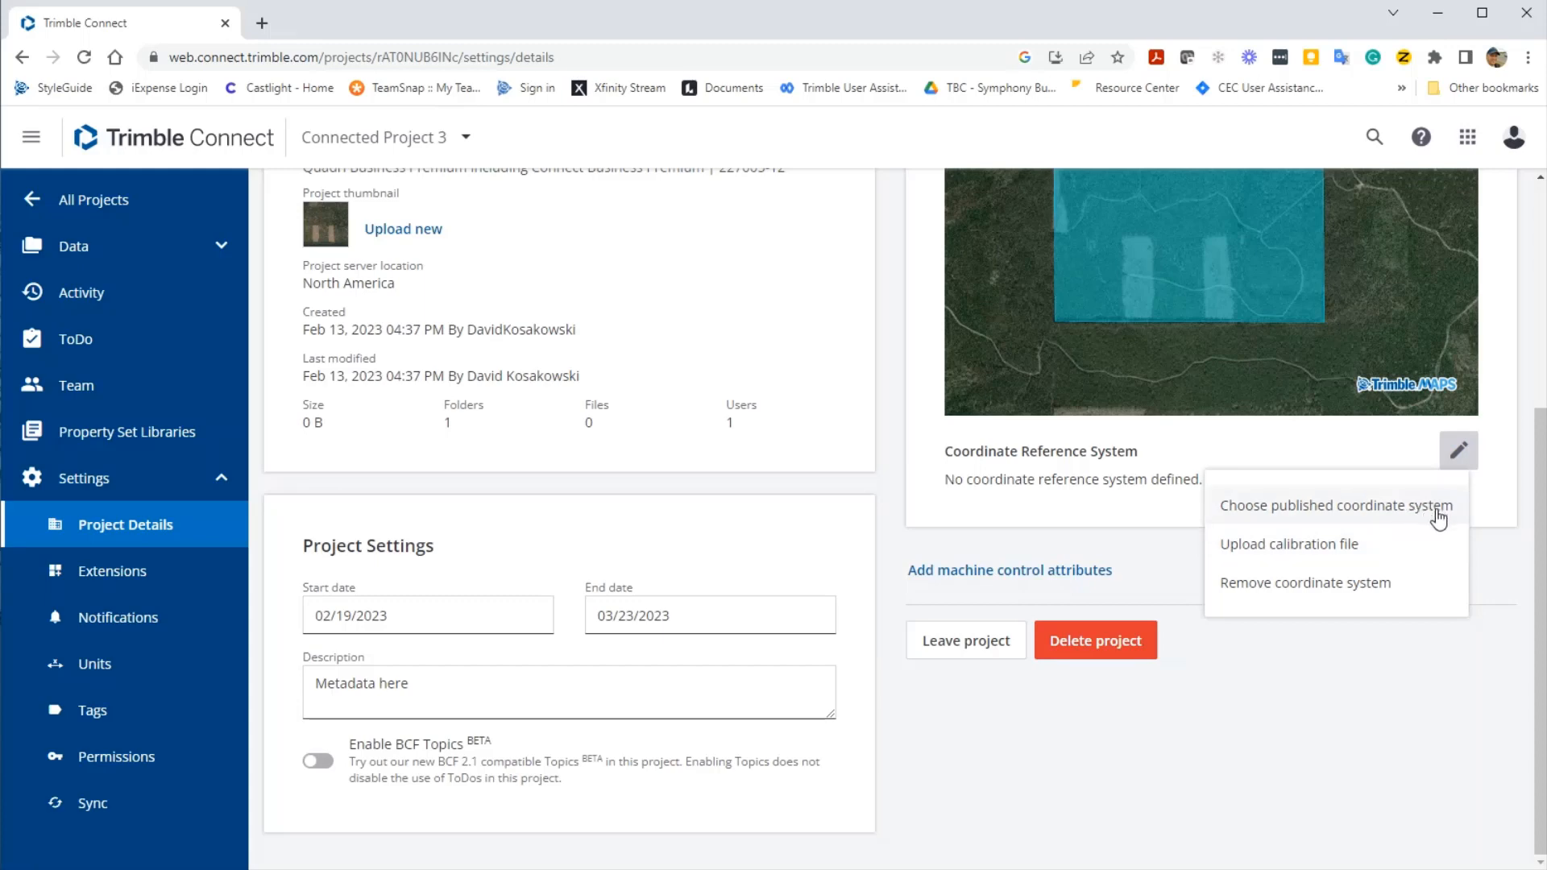
left_click(1437, 508)
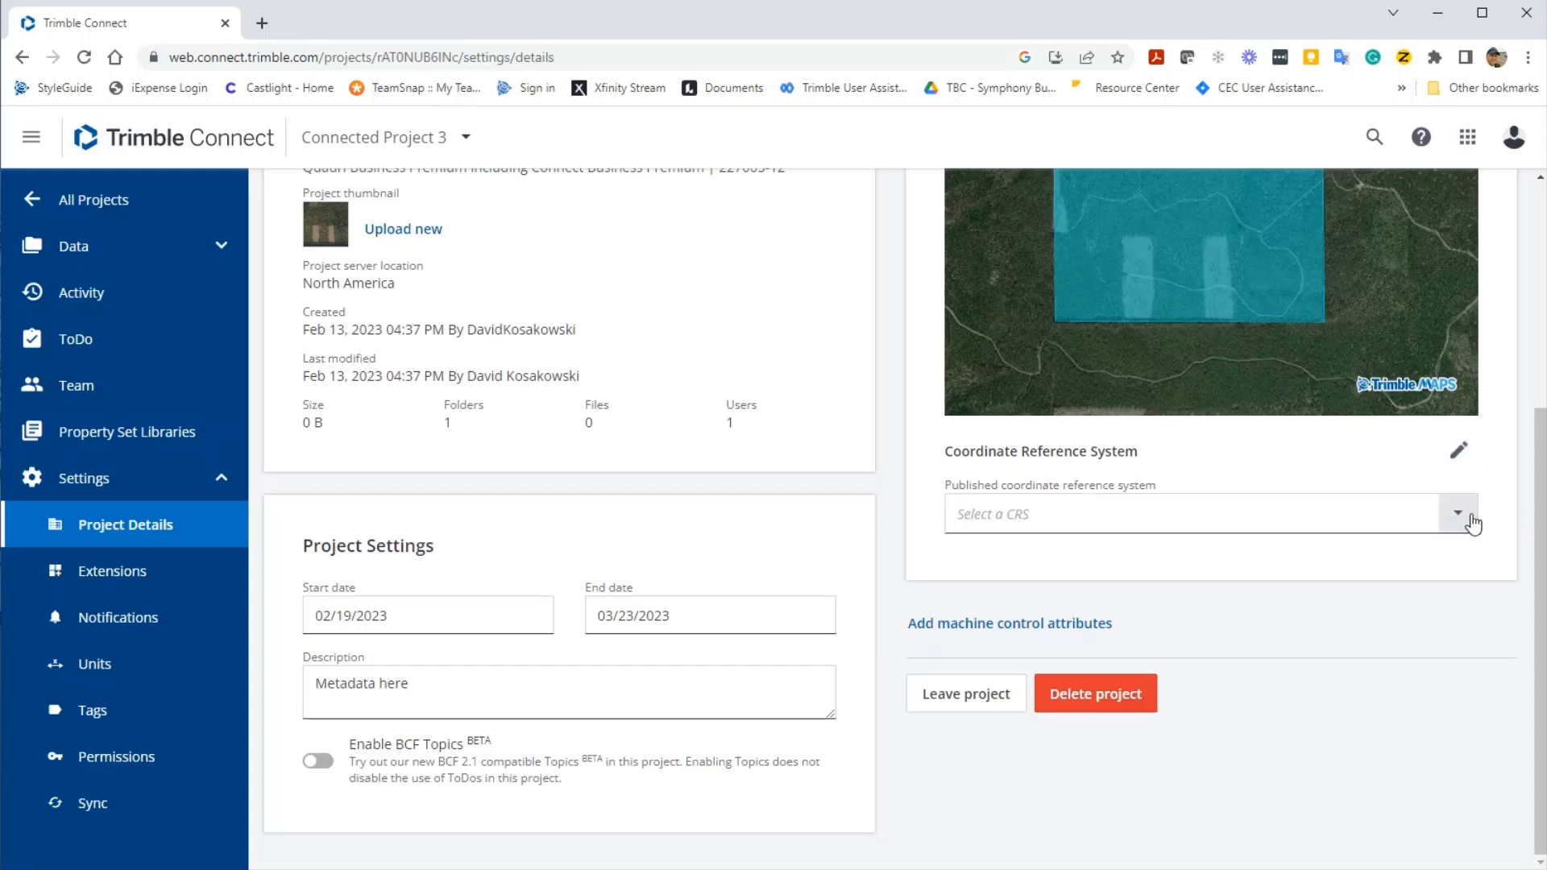
left_click(1462, 517)
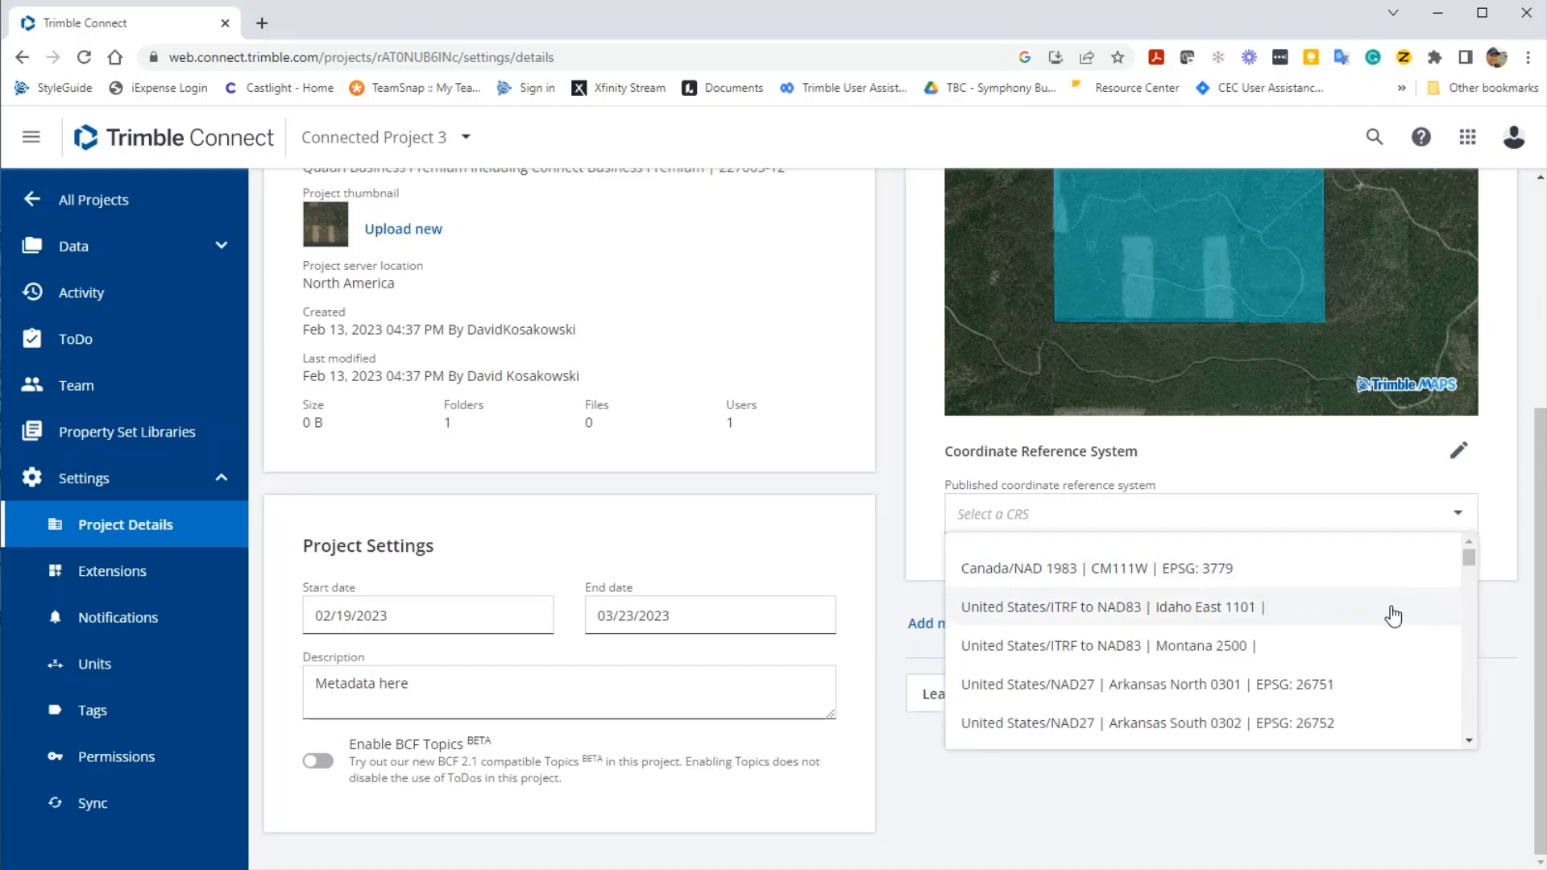
left_click(1393, 615)
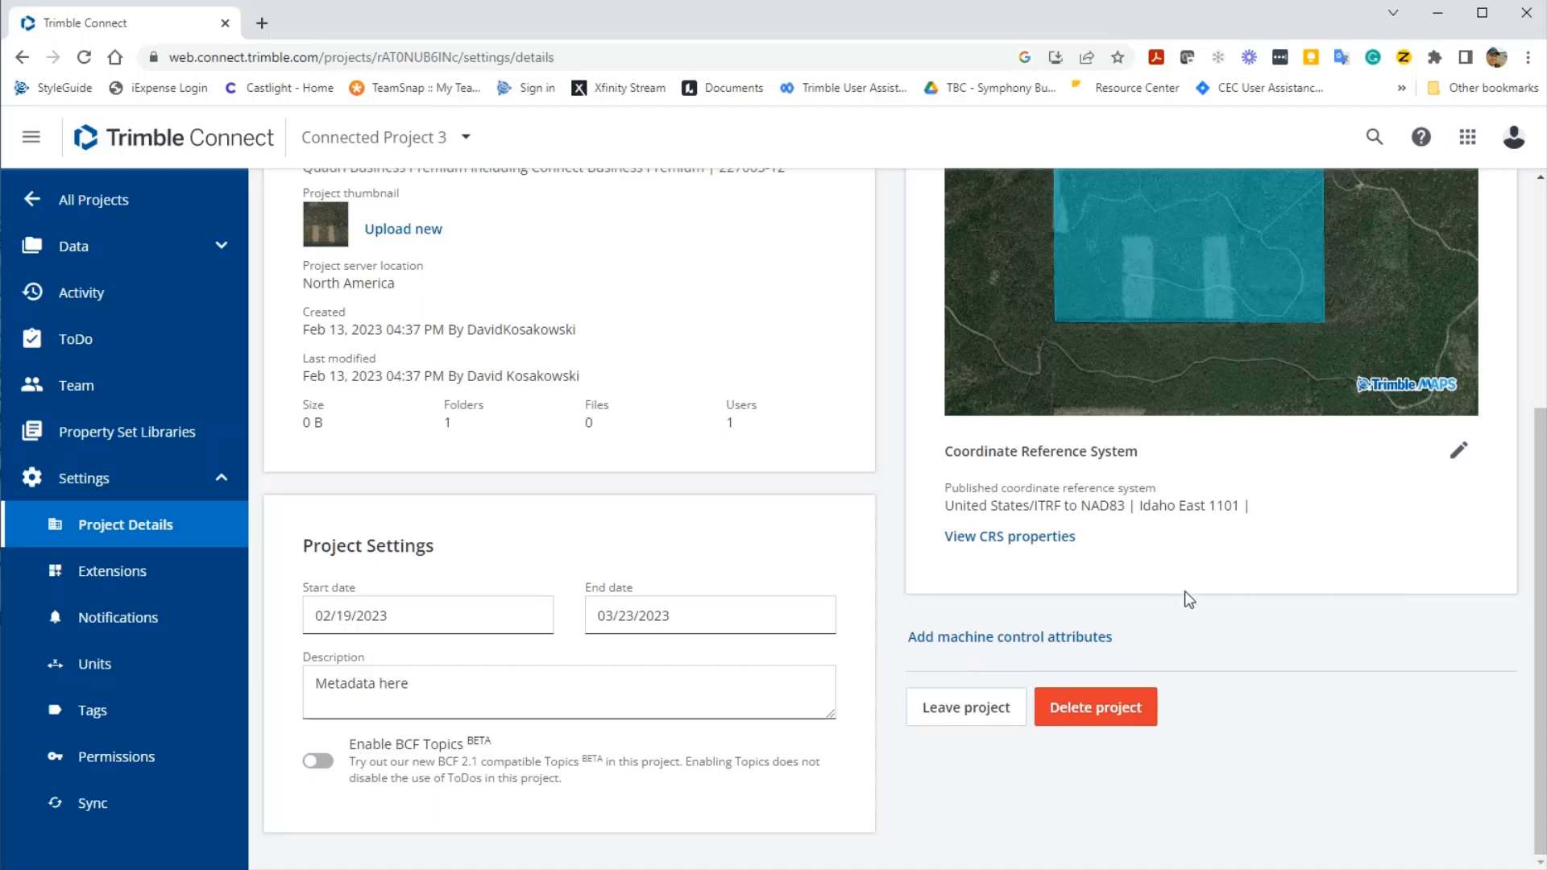
left_click(1026, 540)
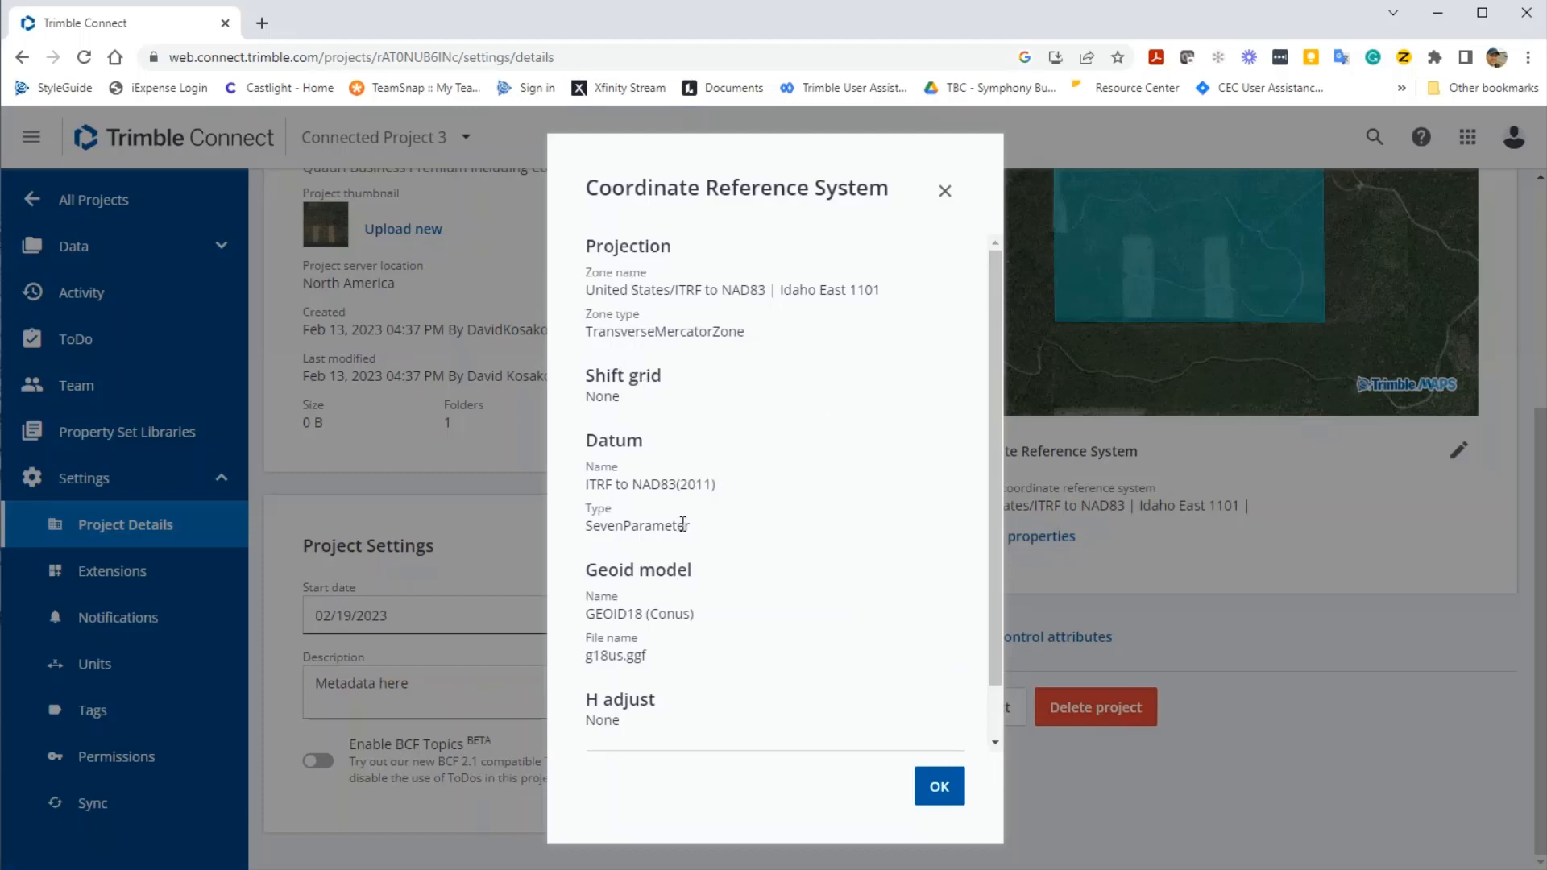
- Review the Idaho East 1101 CRS properties, then save the boundary and CRS changes
scroll(706, 559, "down", 1)
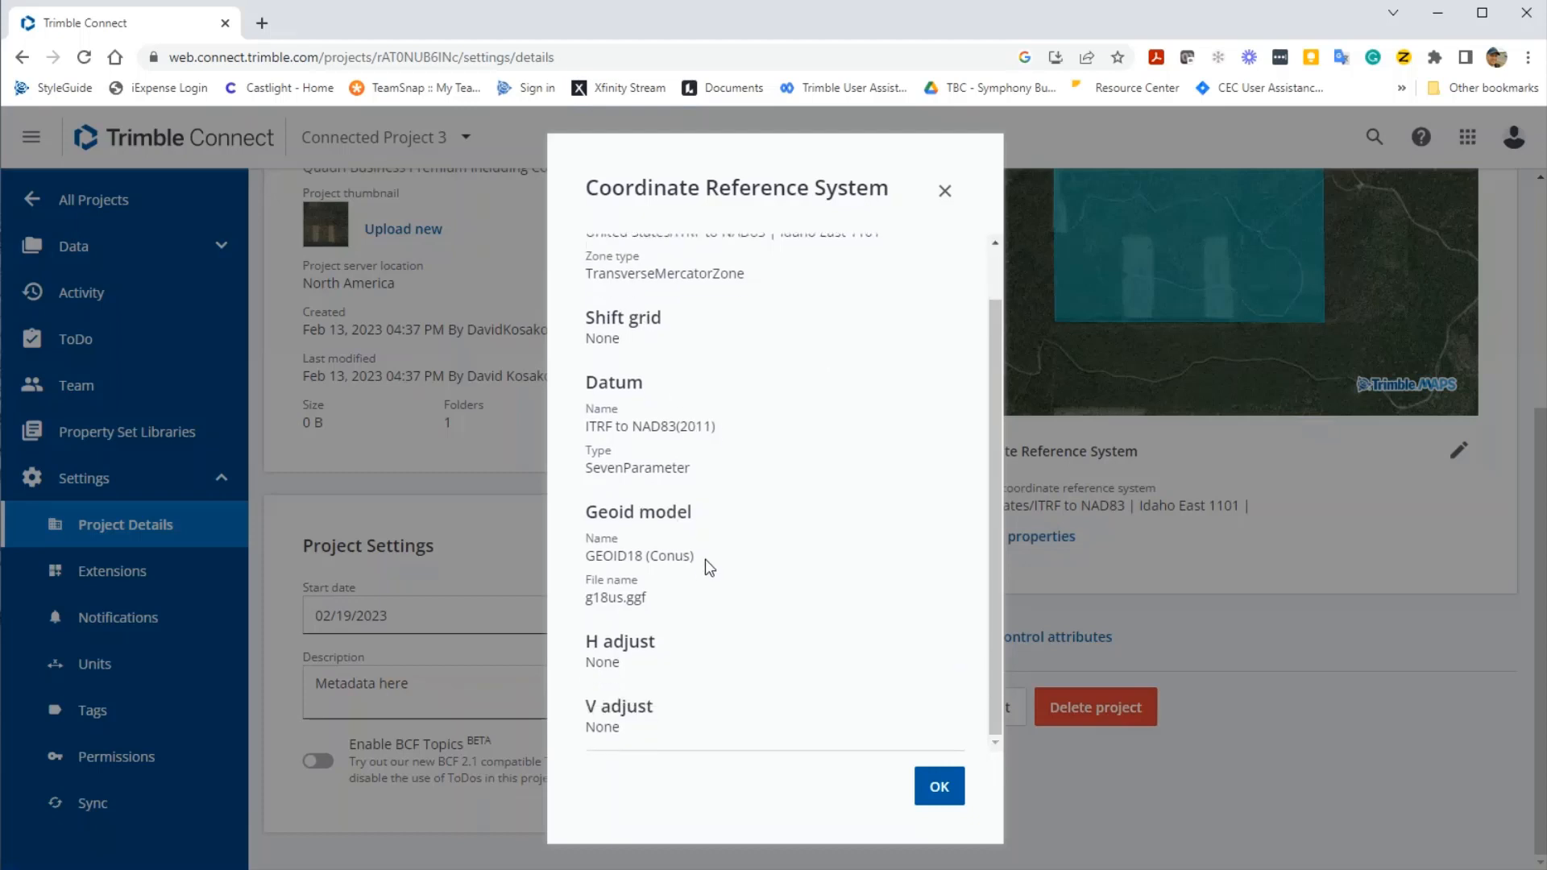
left_click(952, 793)
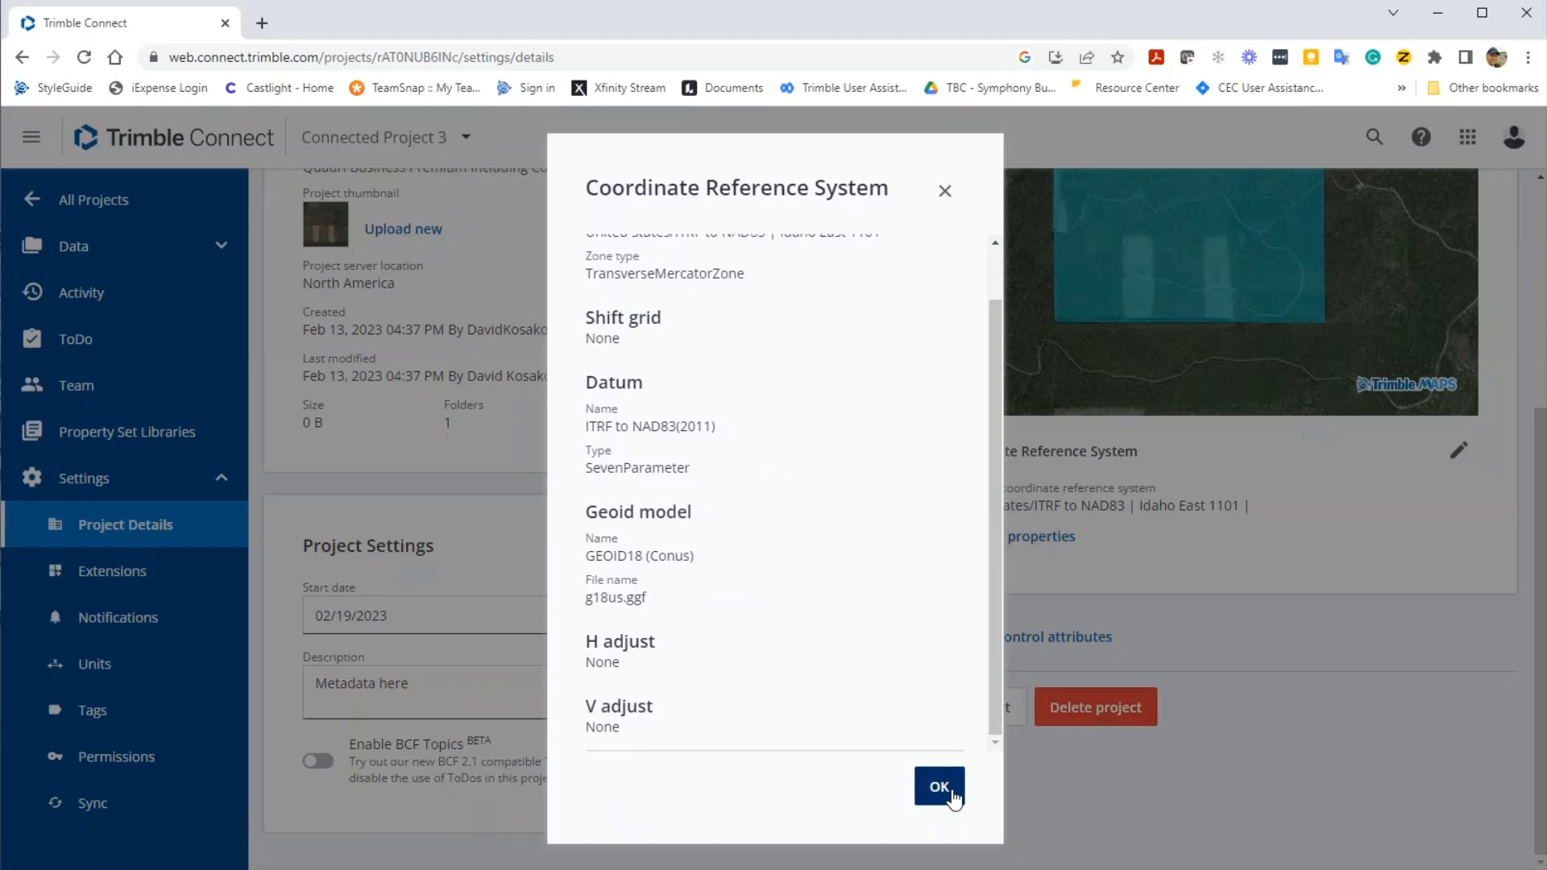
scroll(1281, 713, "up", 1)
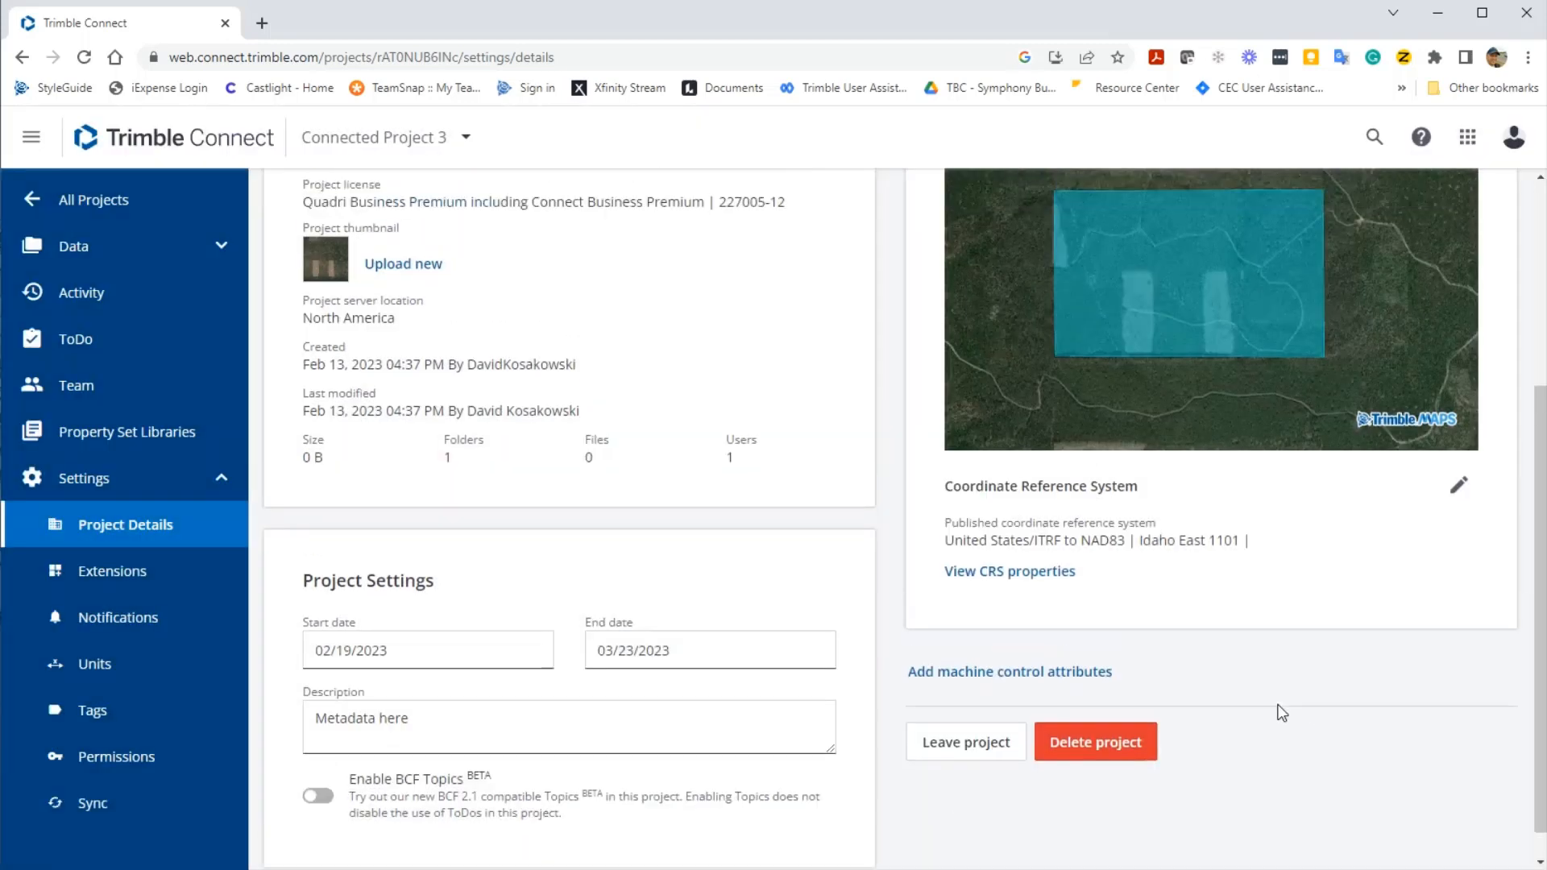
scroll(1280, 713, "up", 4)
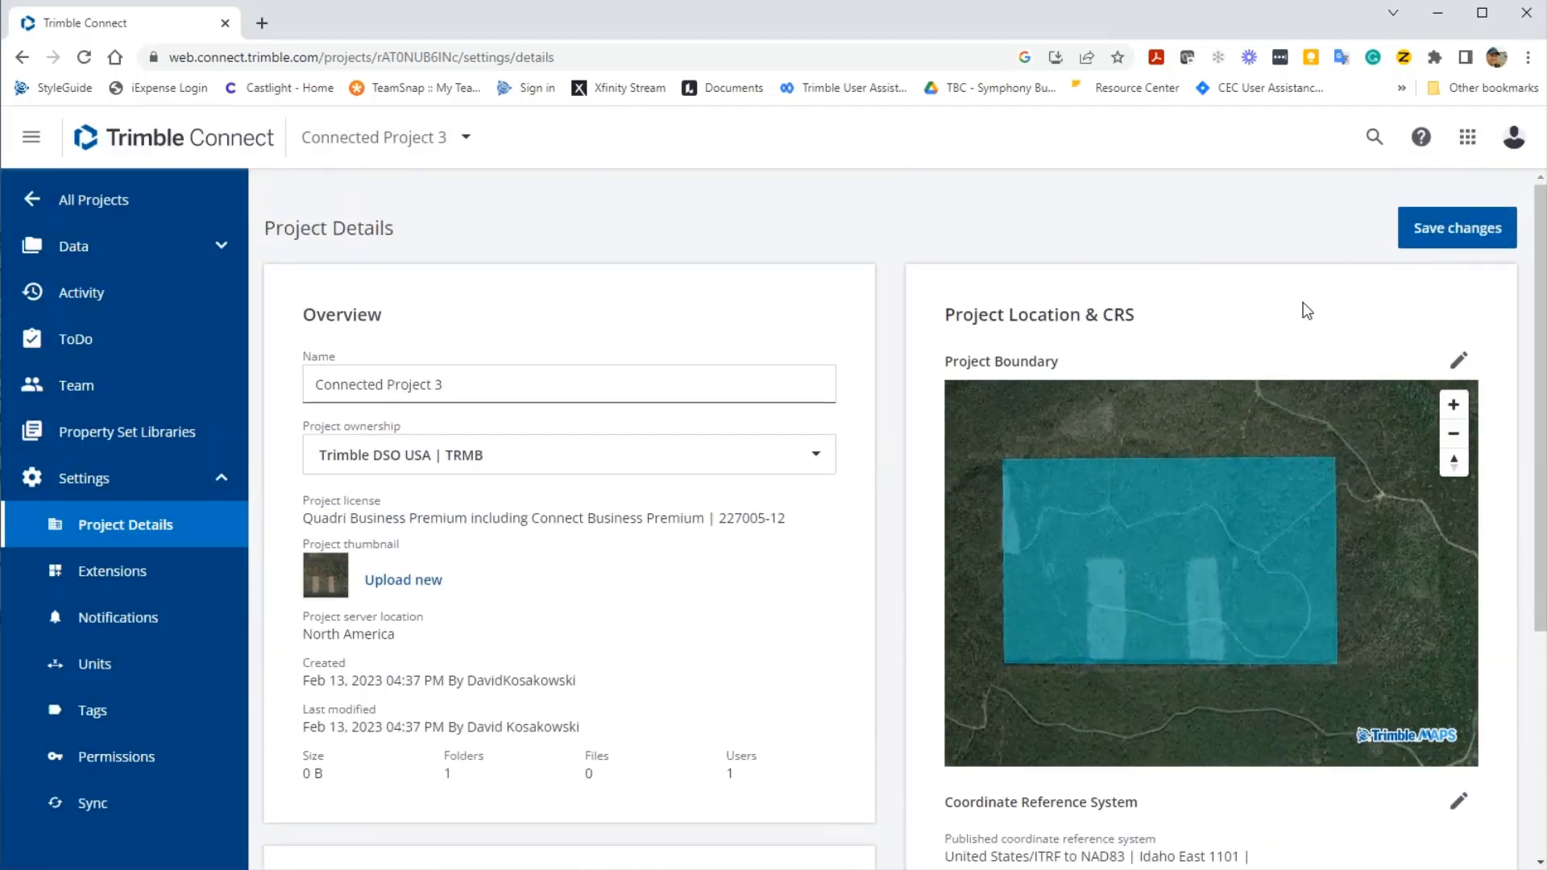
left_click(1445, 231)
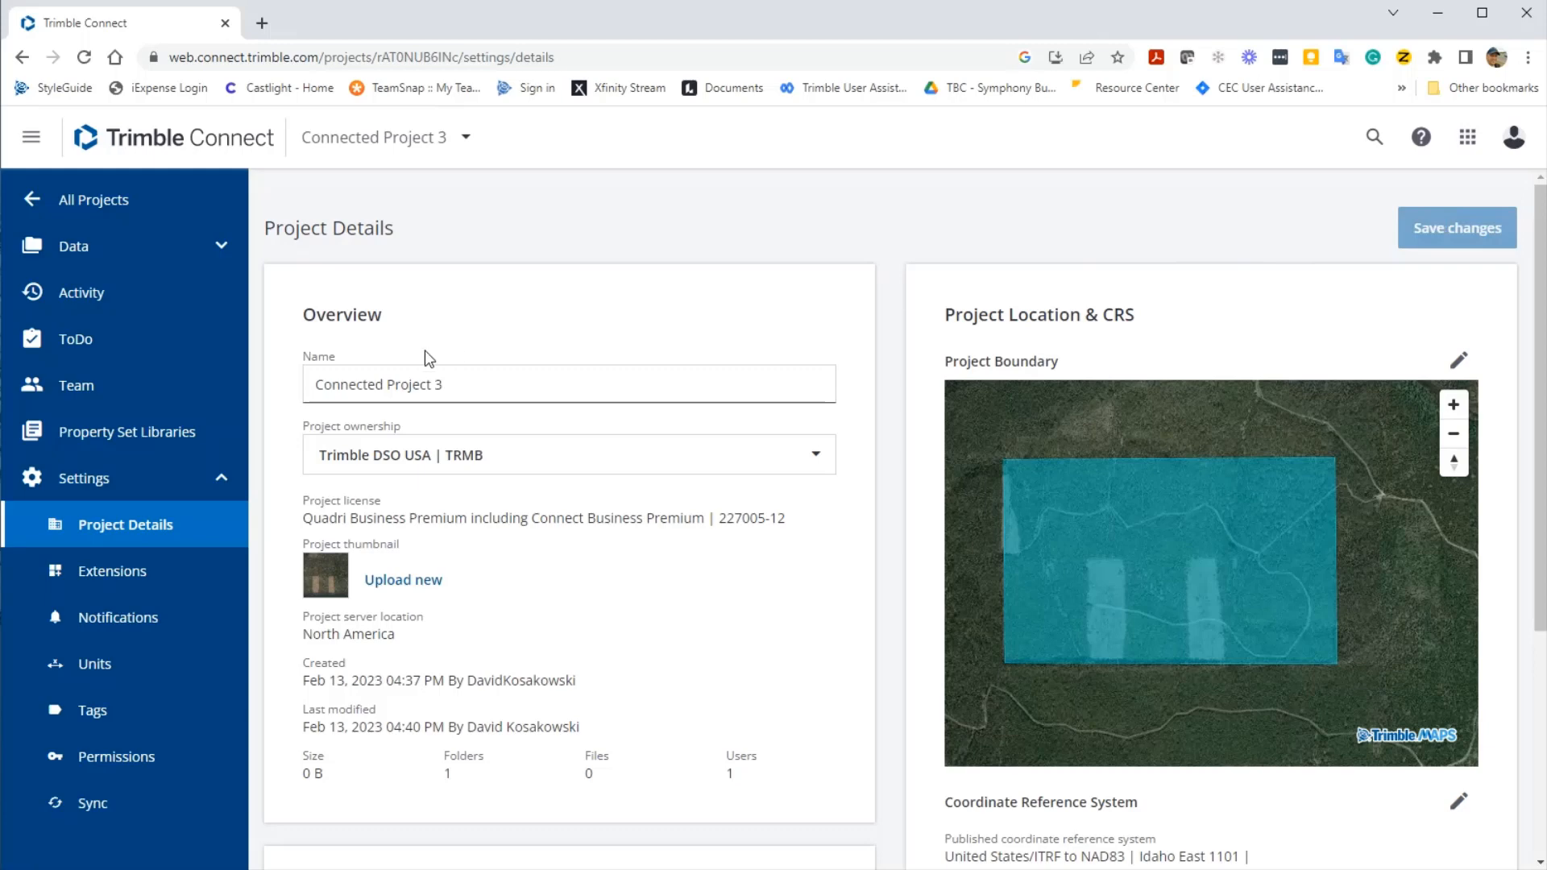
left_click(179, 399)
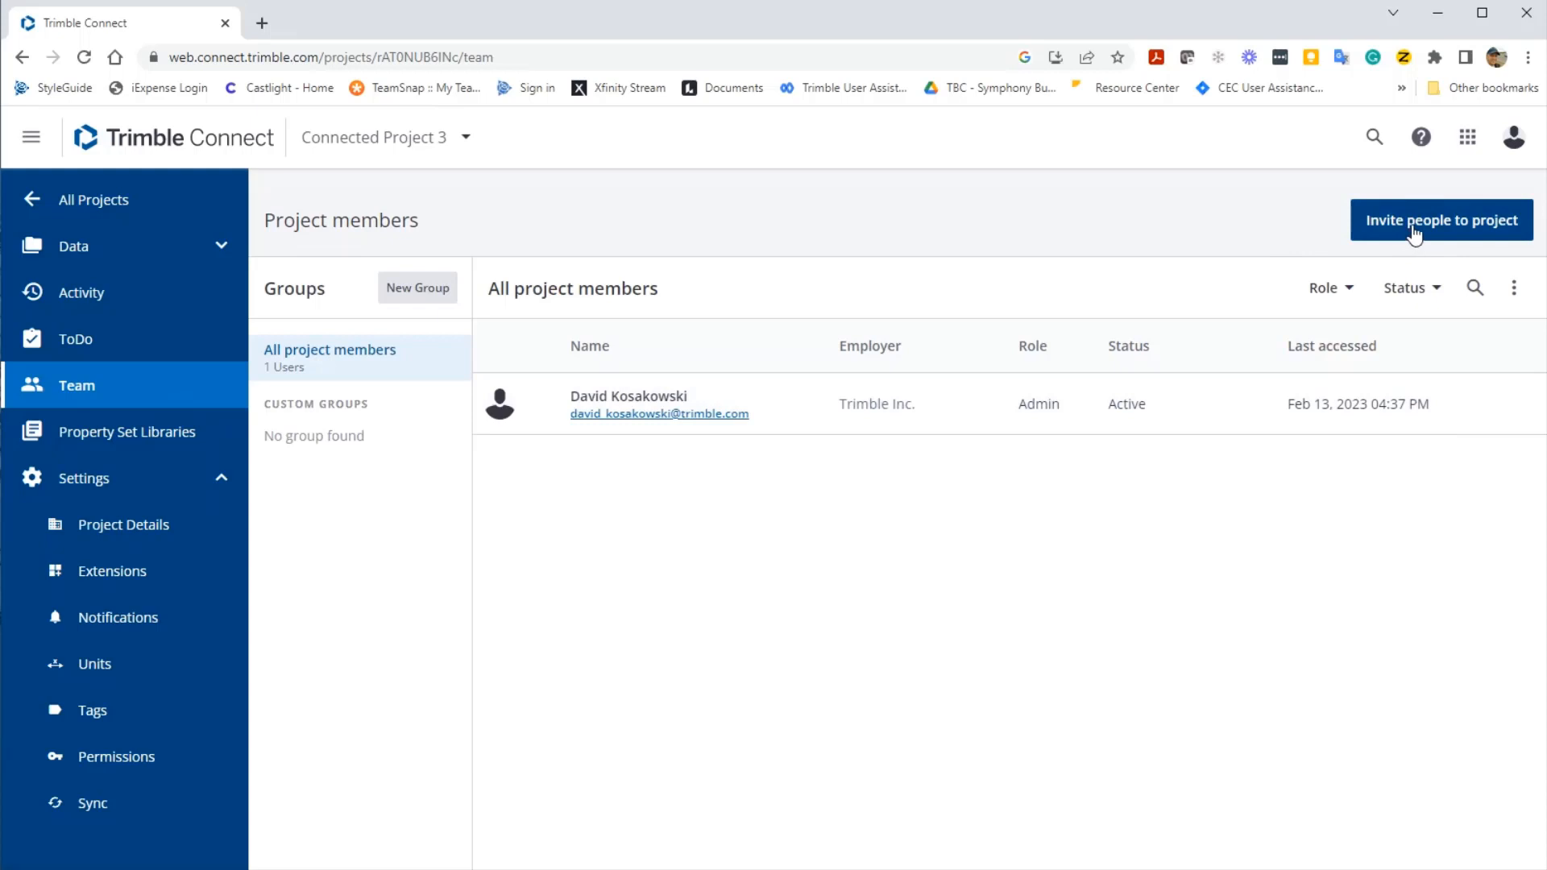
- Invite a colleague by e-mail address to the project with the Admin role
left_click(1413, 229)
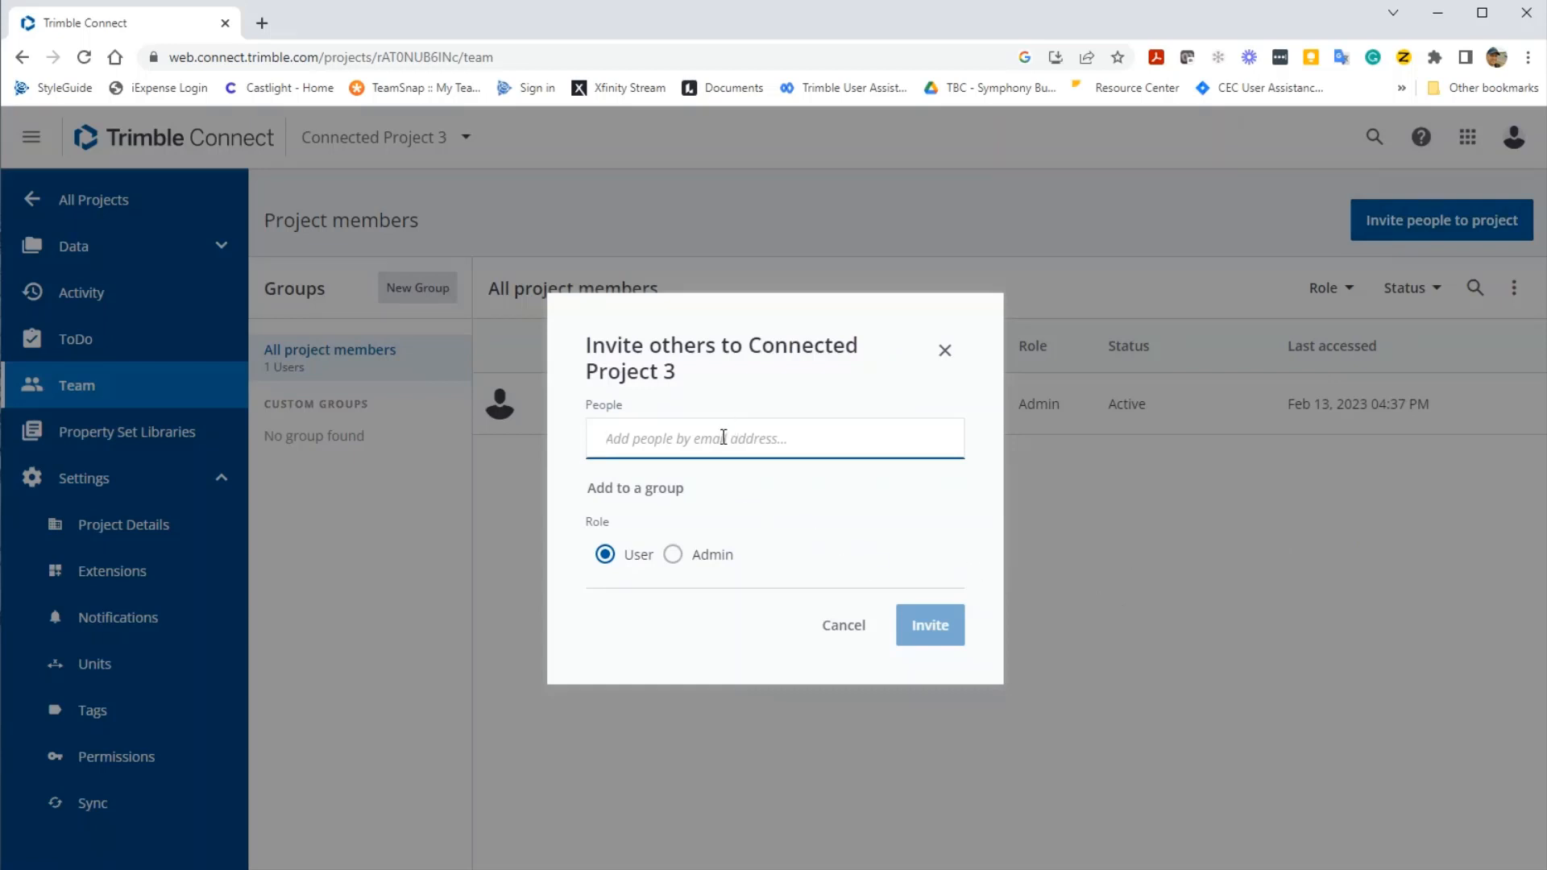
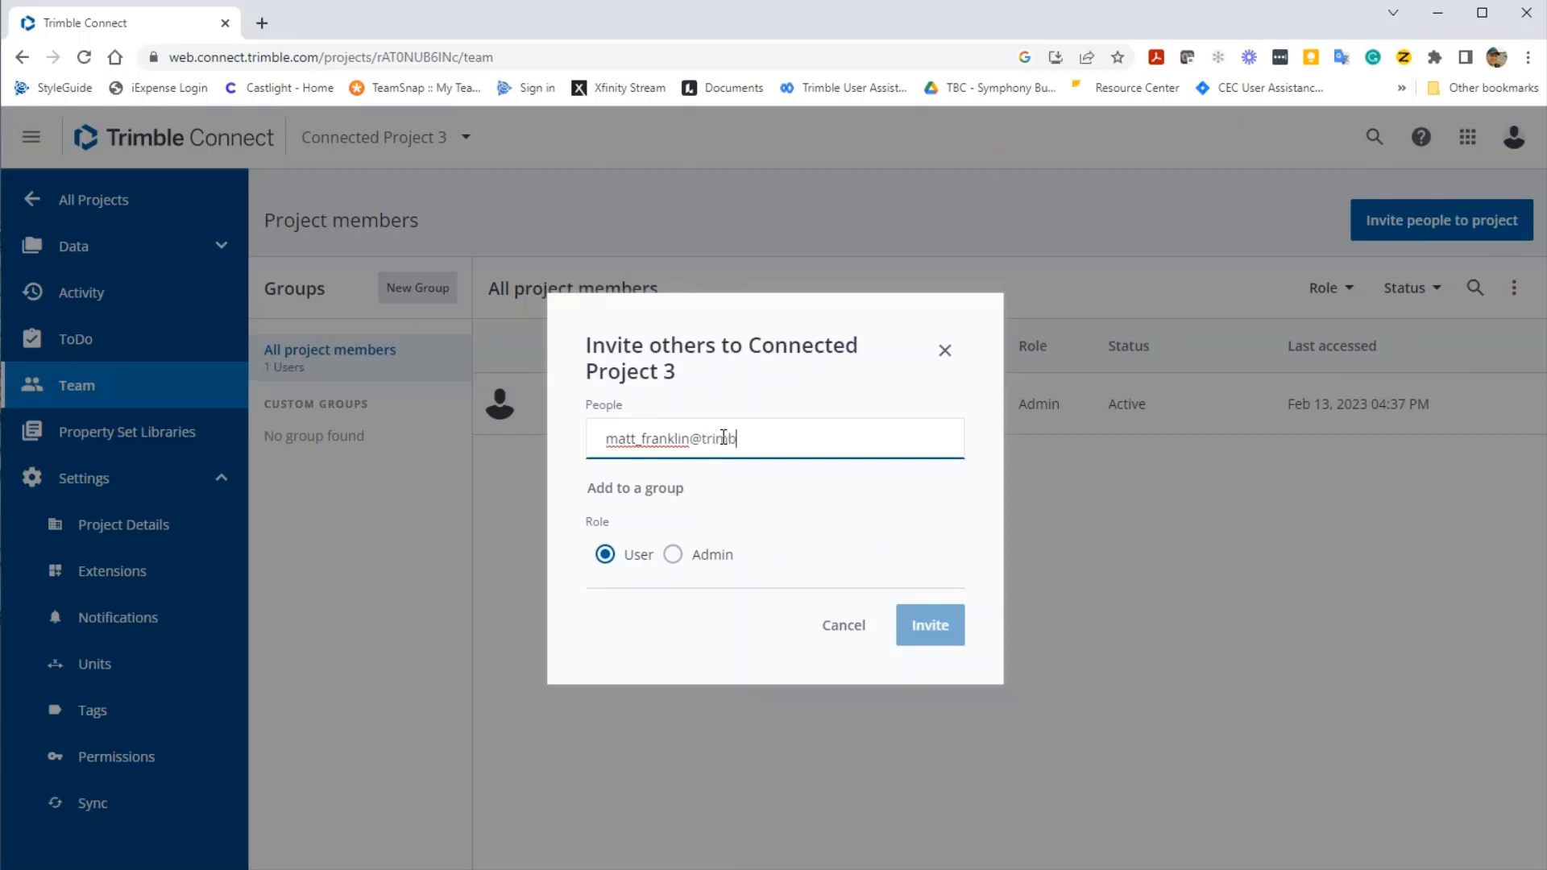
key("Return")
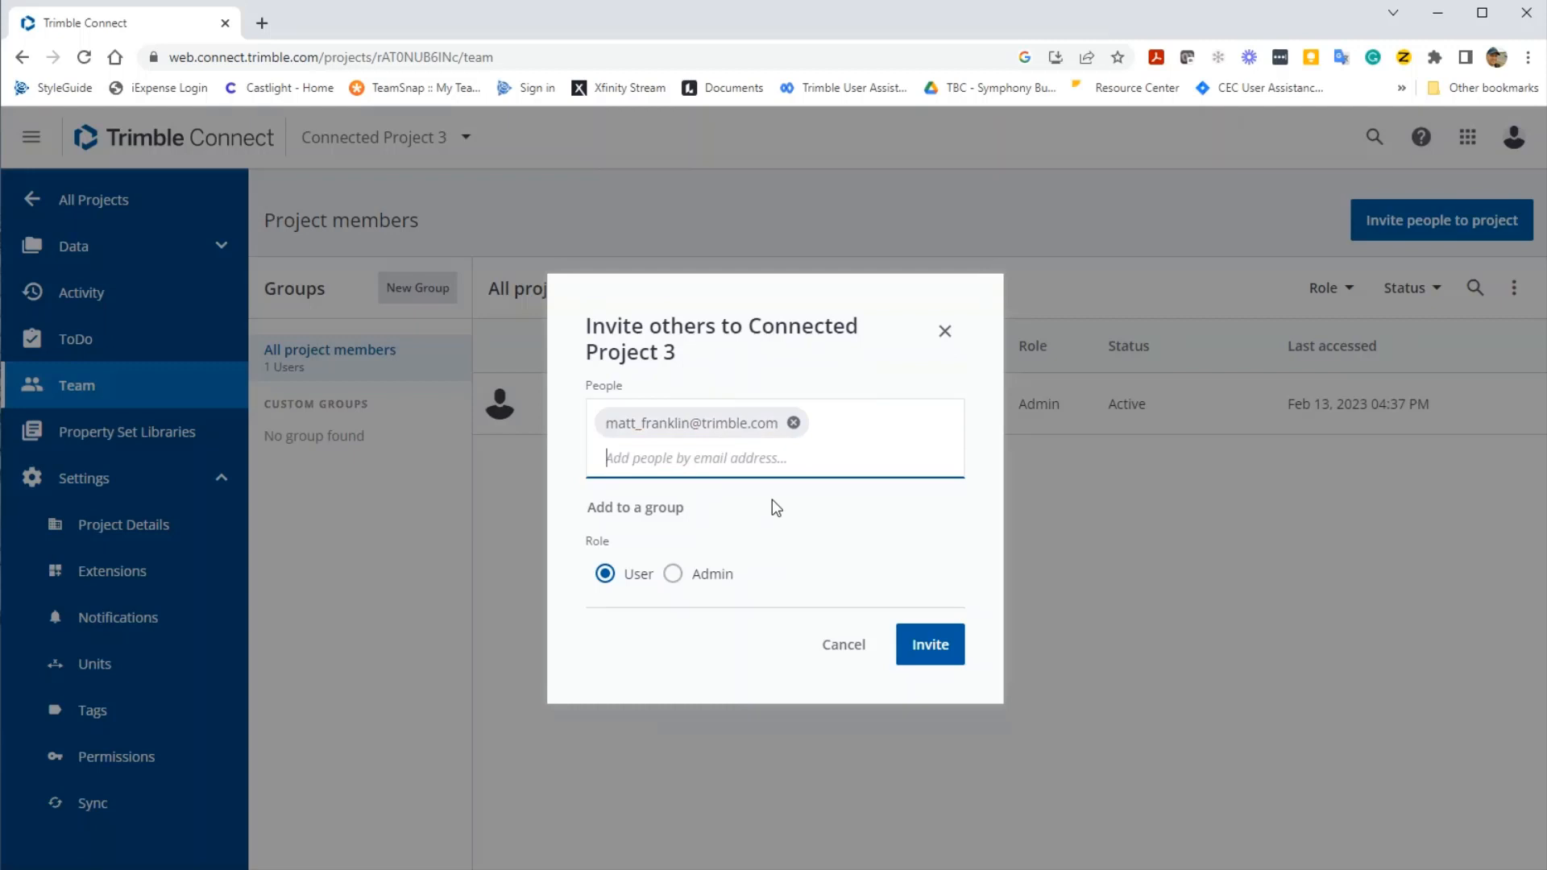
left_click(696, 579)
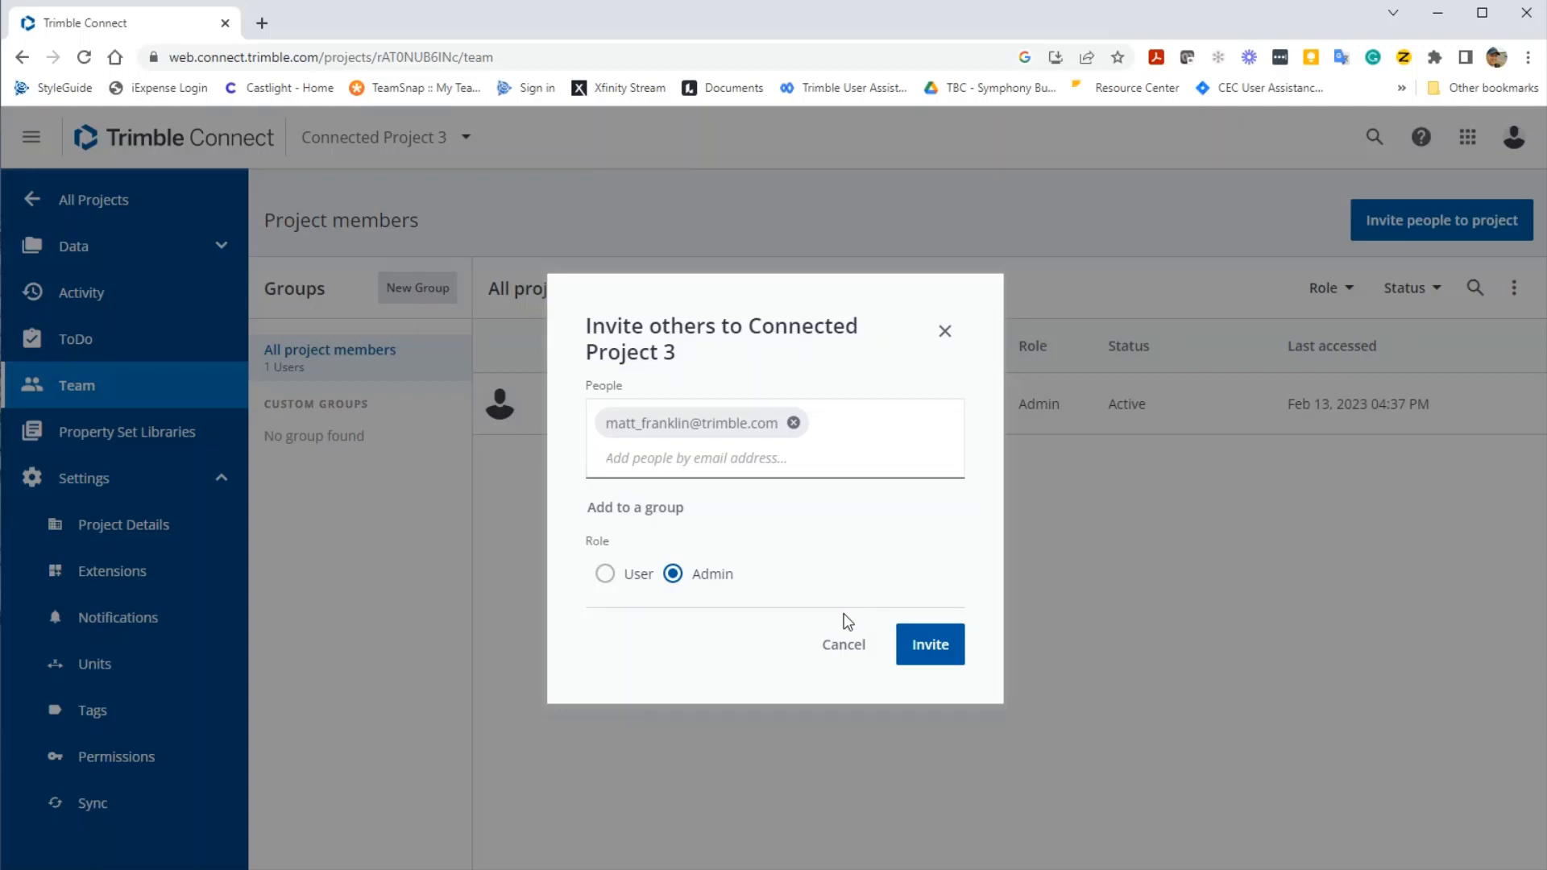
left_click(952, 659)
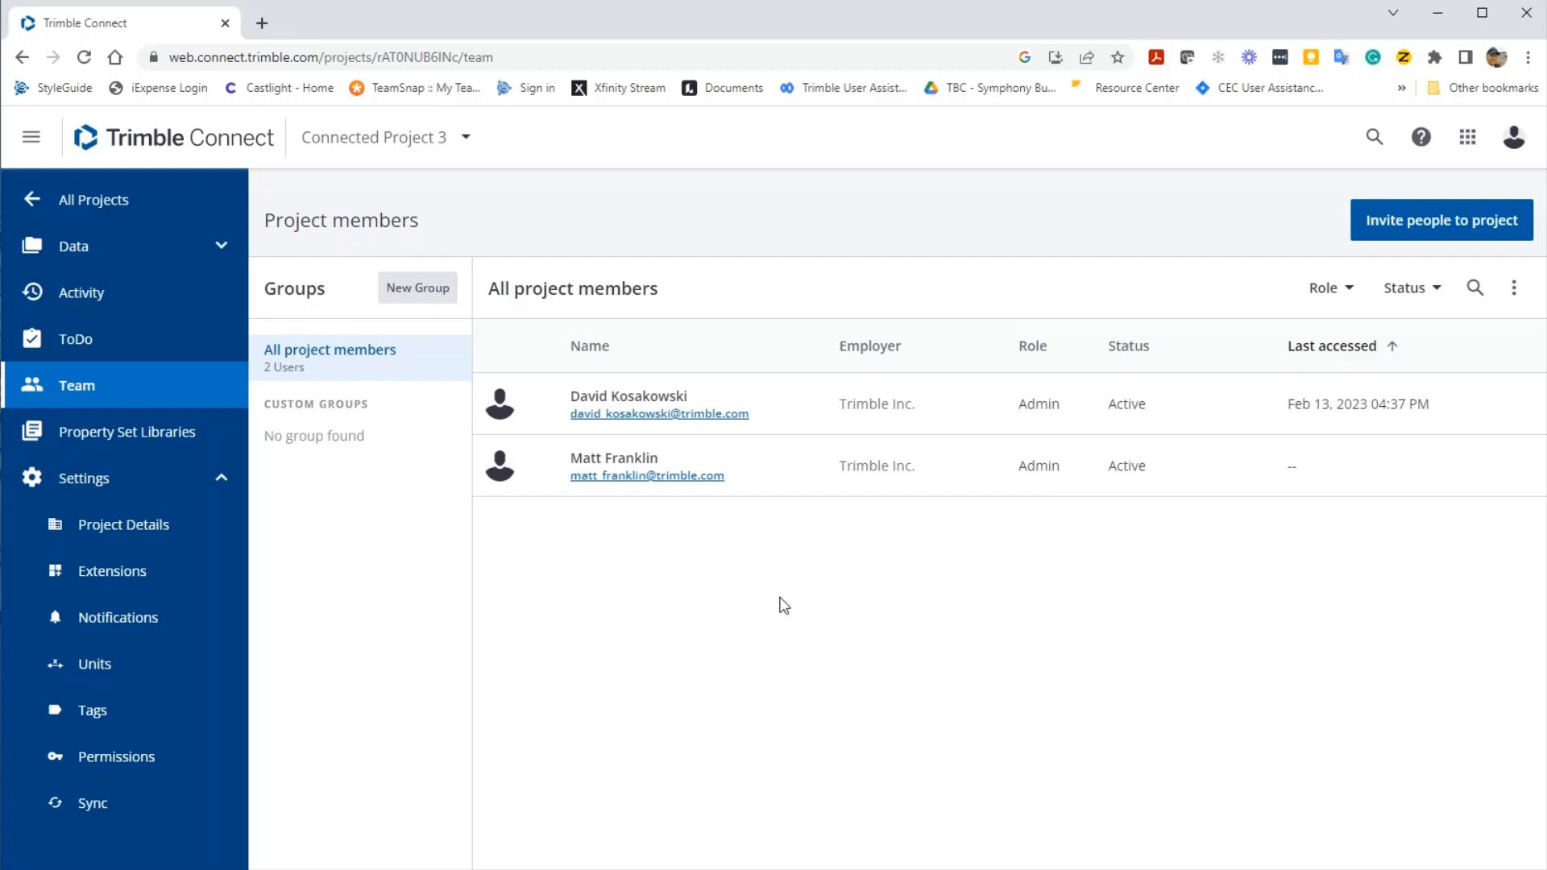
left_click(168, 486)
- Under project Settings > Extensions, switch on Civil Design and Construction Collaboration and open its gear settings
left_click(164, 488)
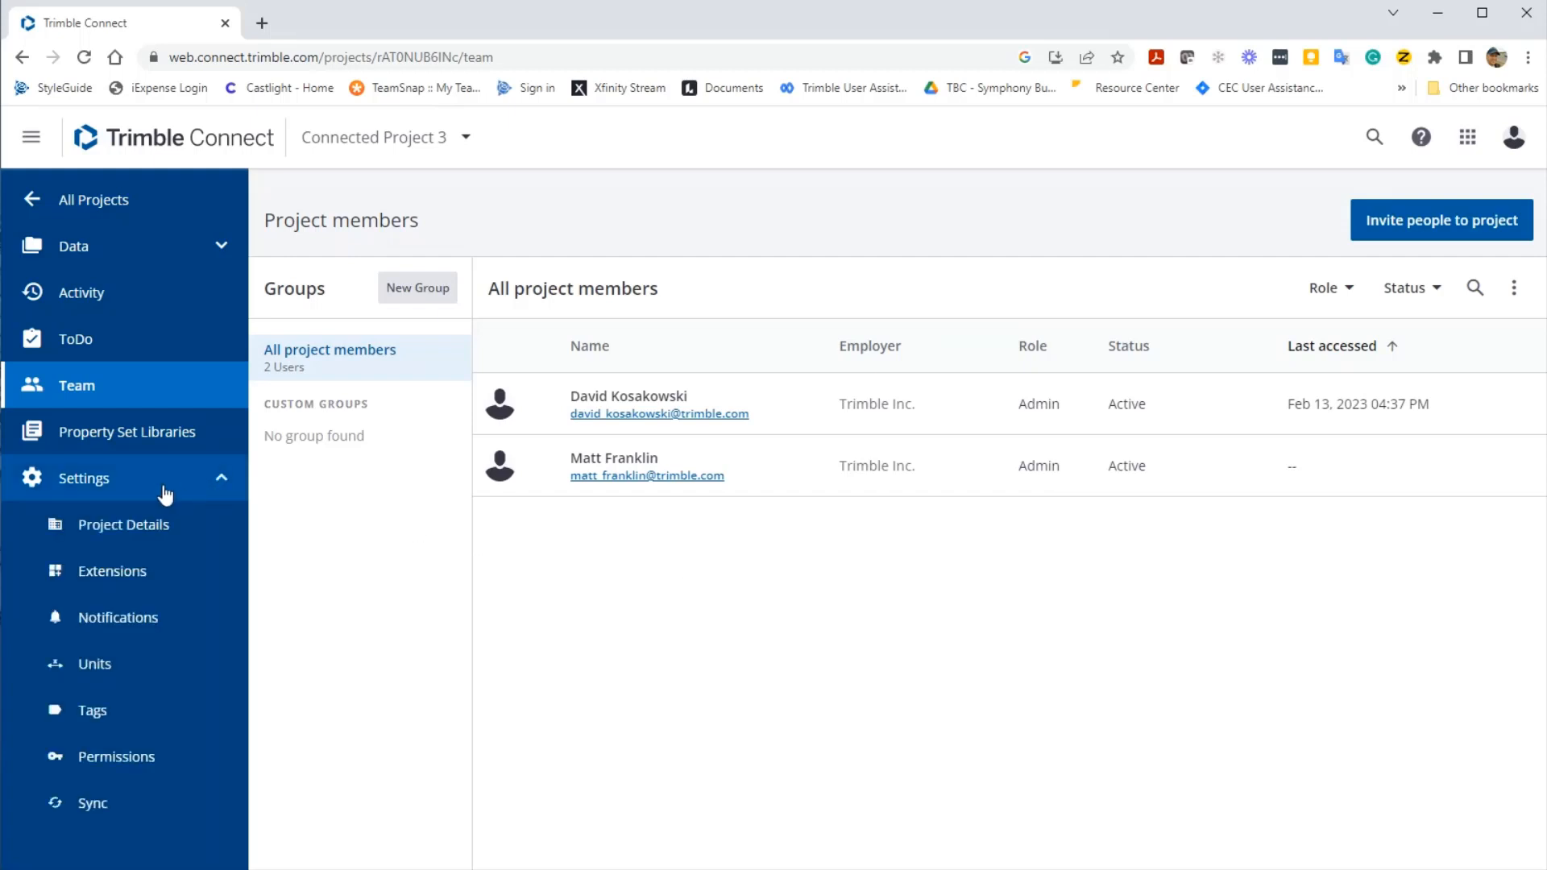
left_click(202, 587)
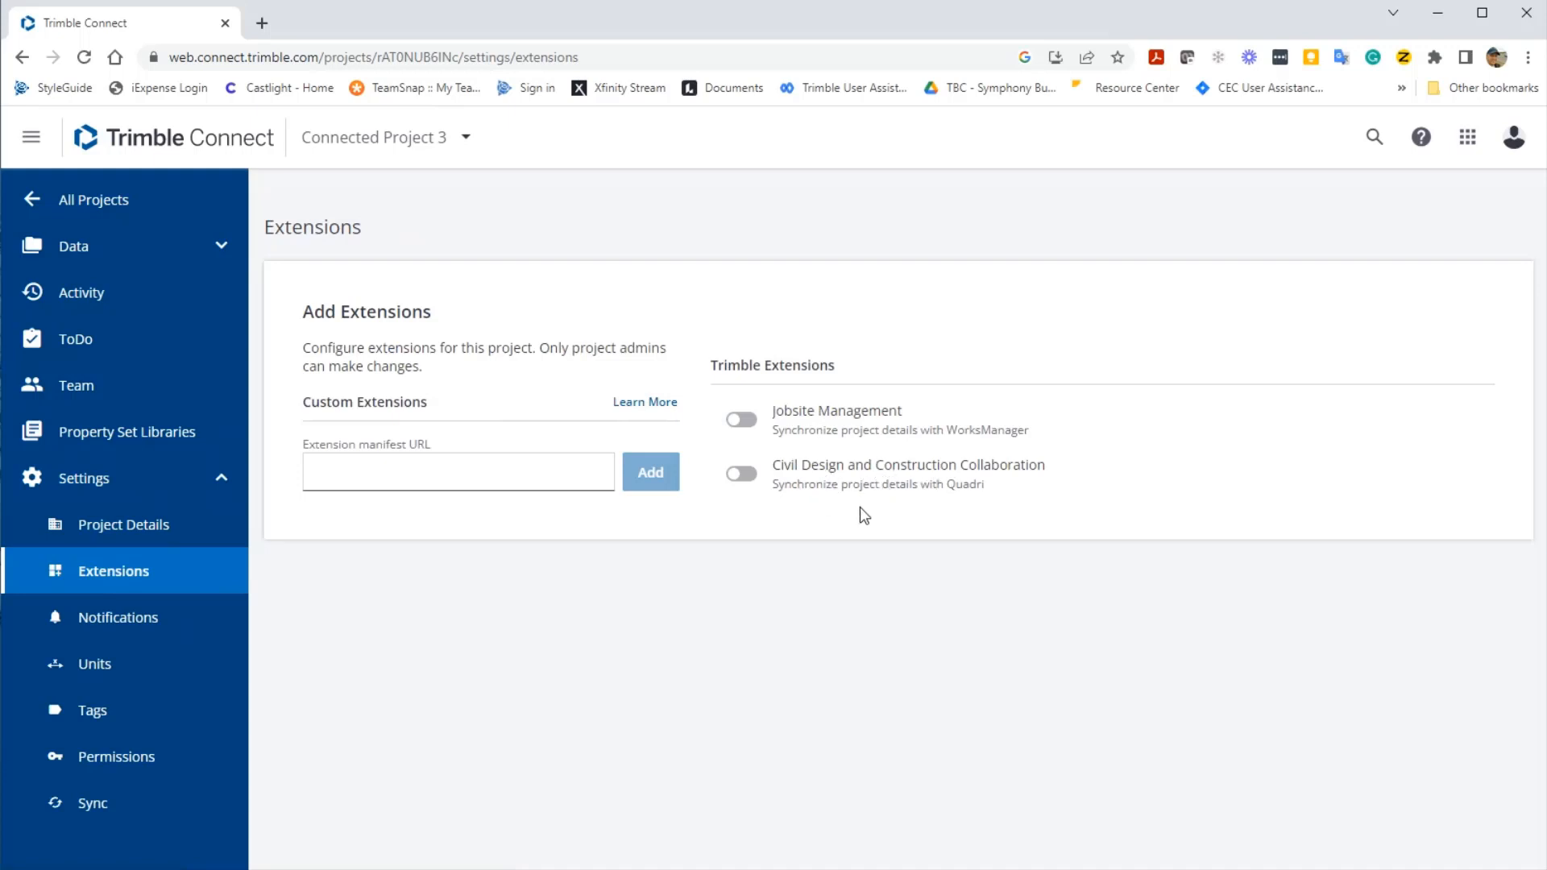
left_click(747, 477)
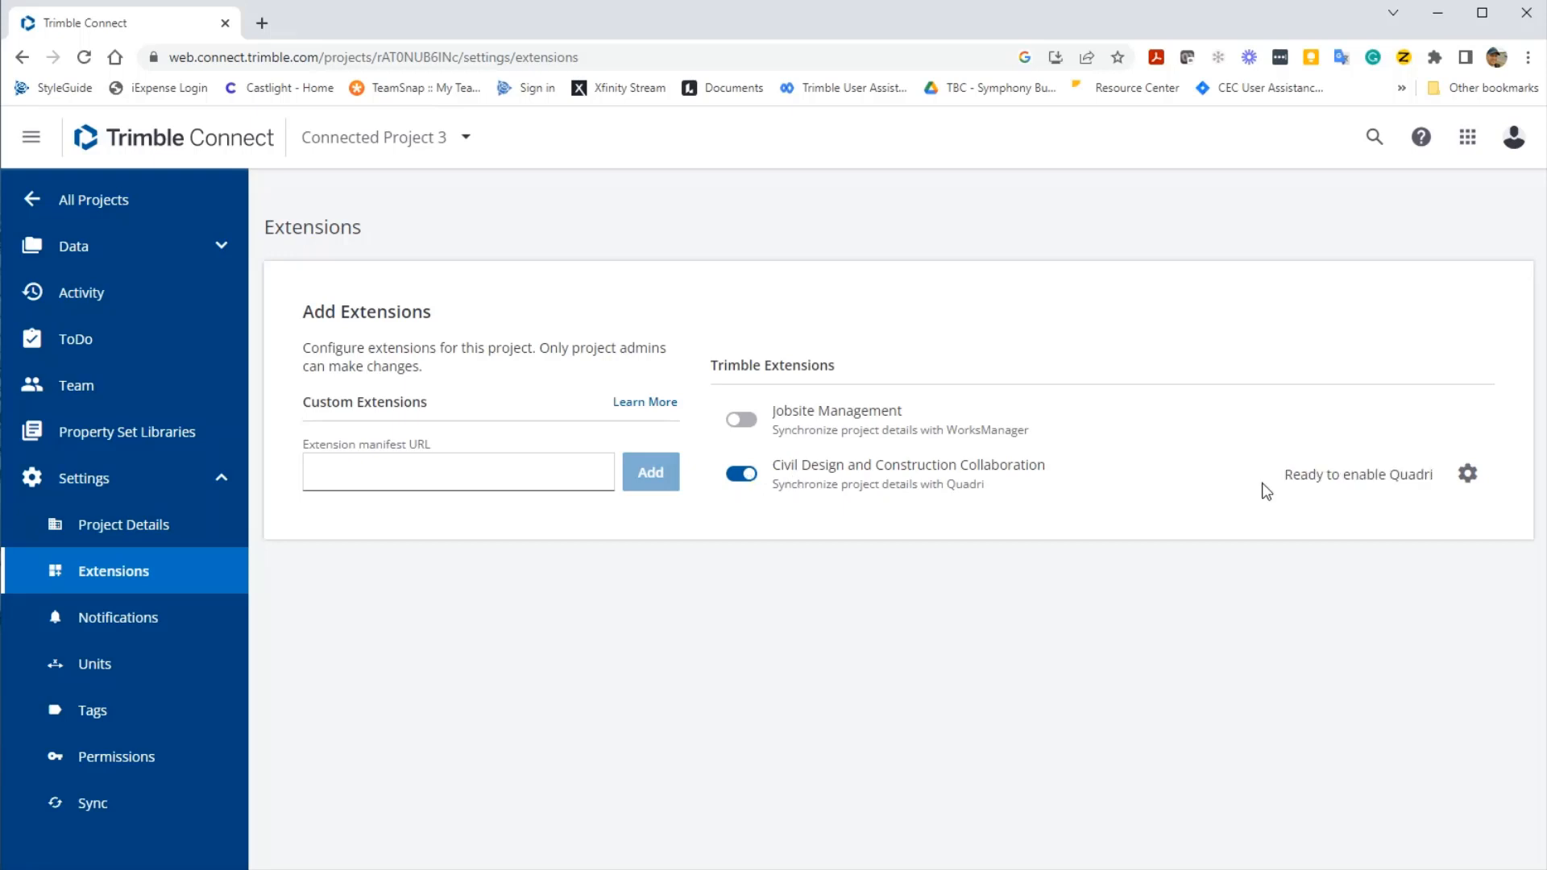
left_click(1466, 474)
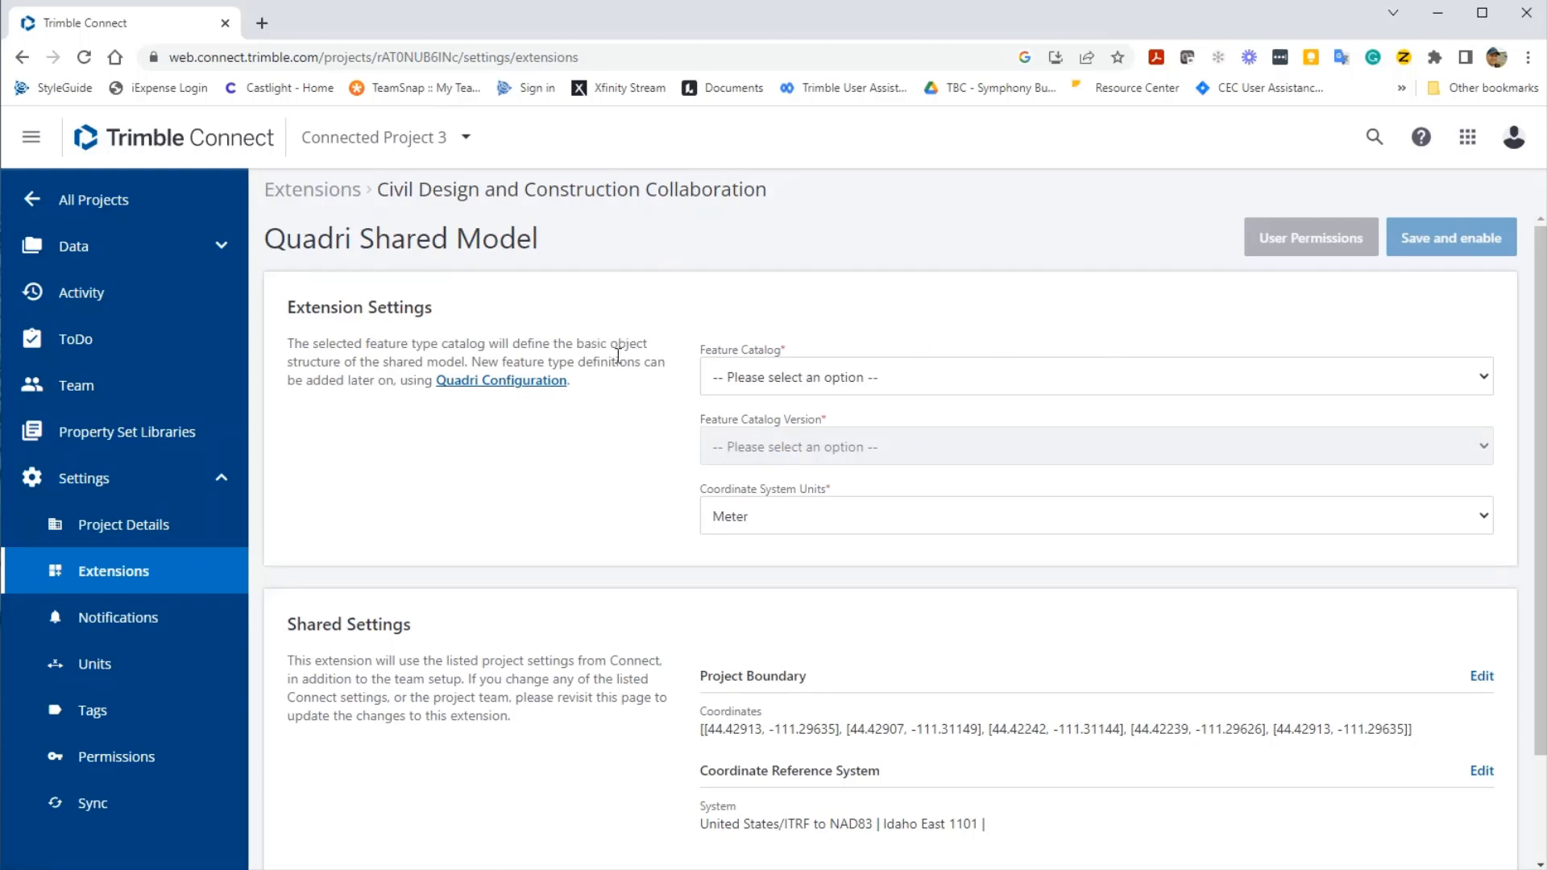
- Set Feature Catalog to Quadri, version Quadri 2.02 - 2021-03-21 [1940], with Meter coordinate units
left_click(1477, 382)
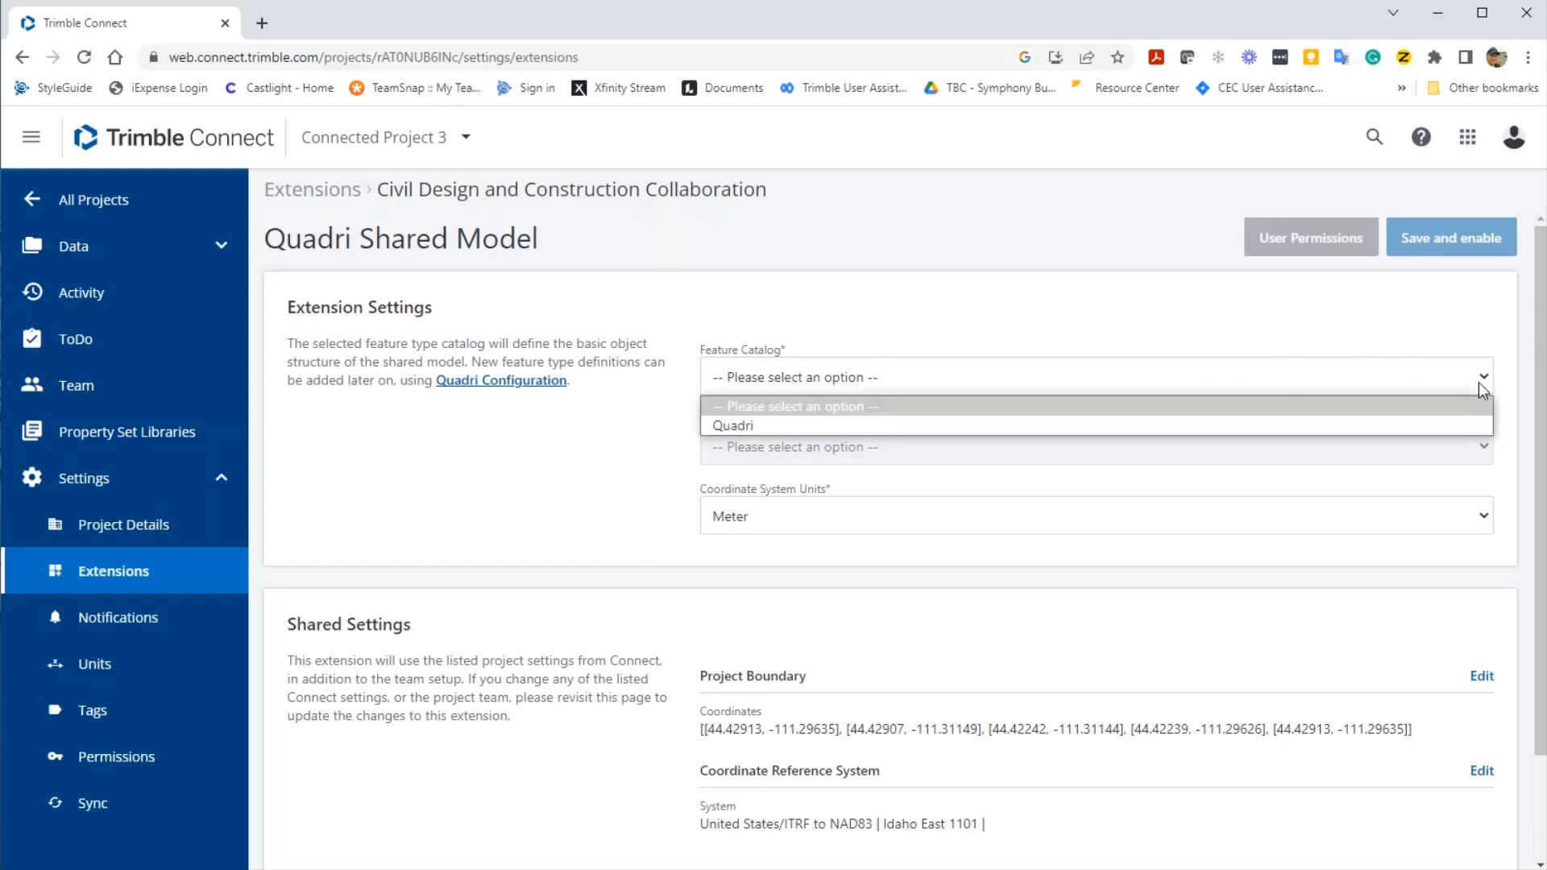
left_click(1044, 430)
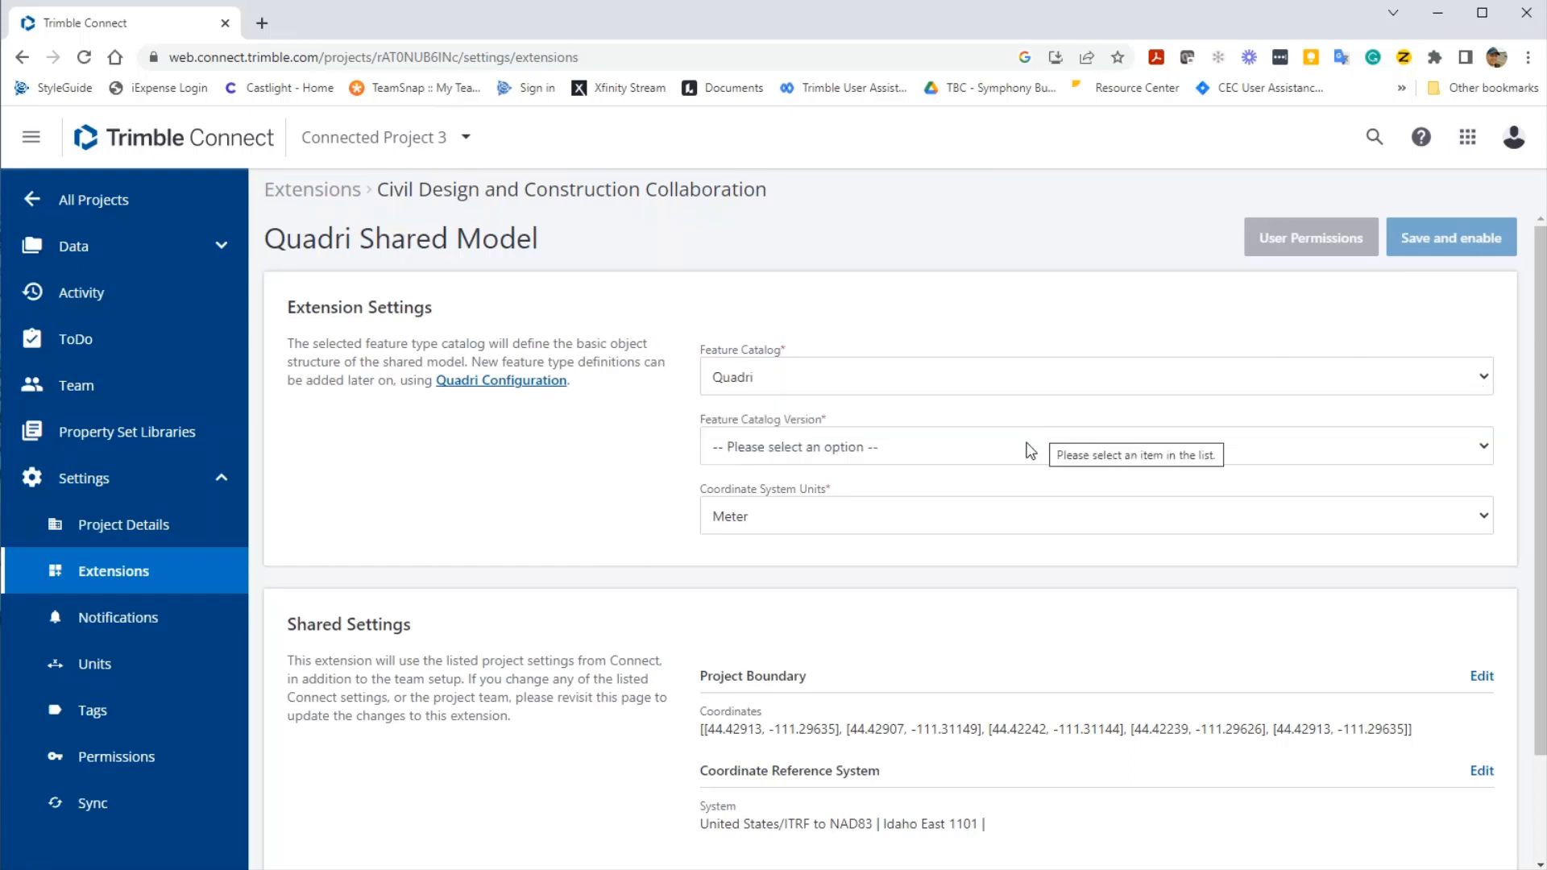
left_click(1020, 447)
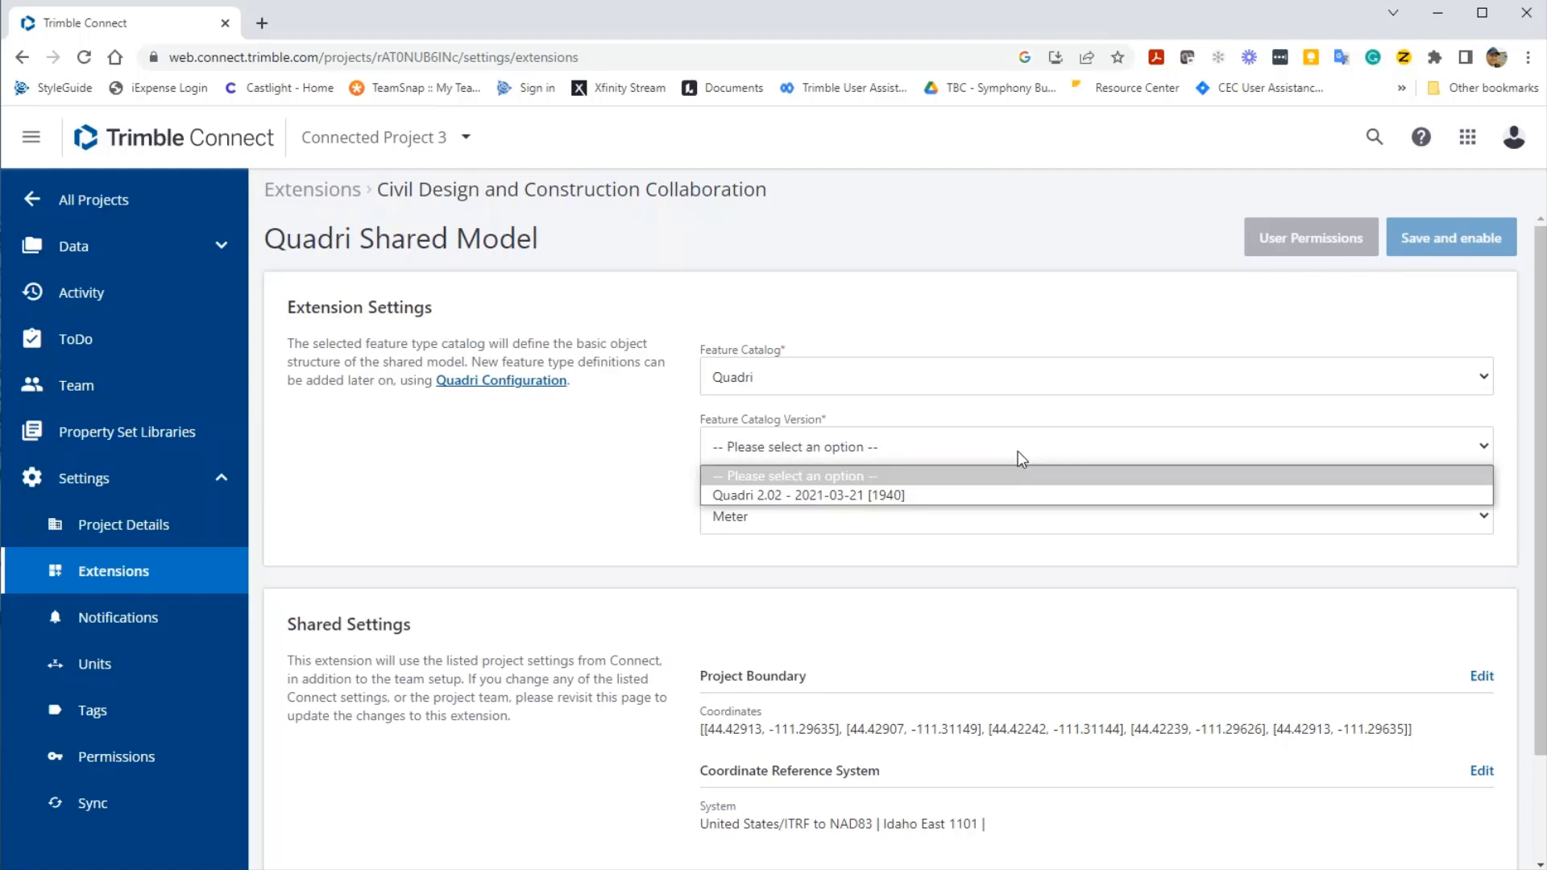
left_click(999, 493)
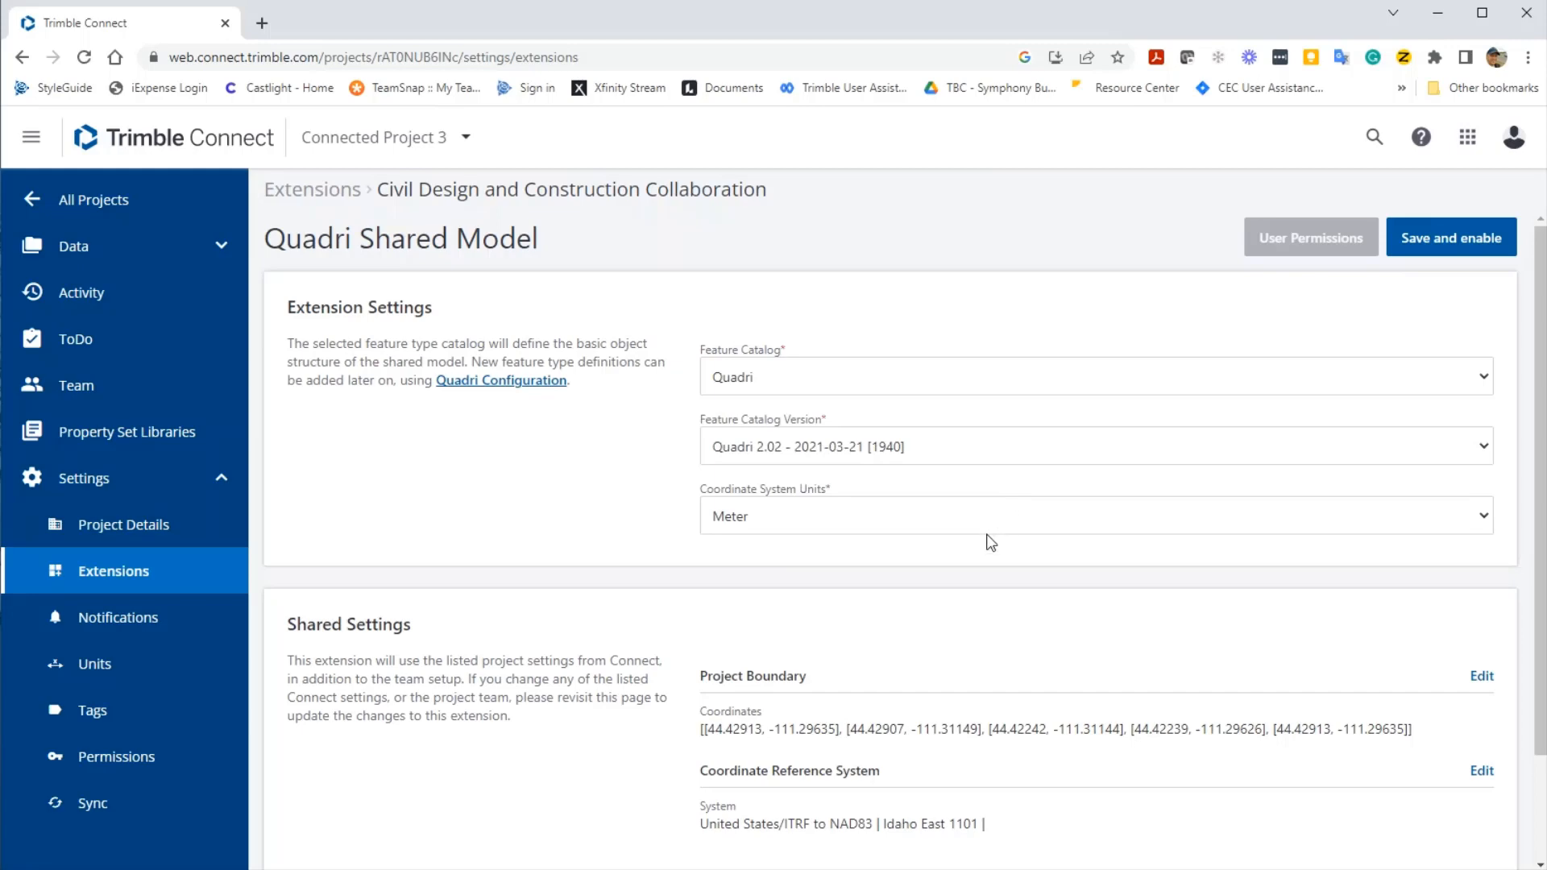
left_click(1003, 516)
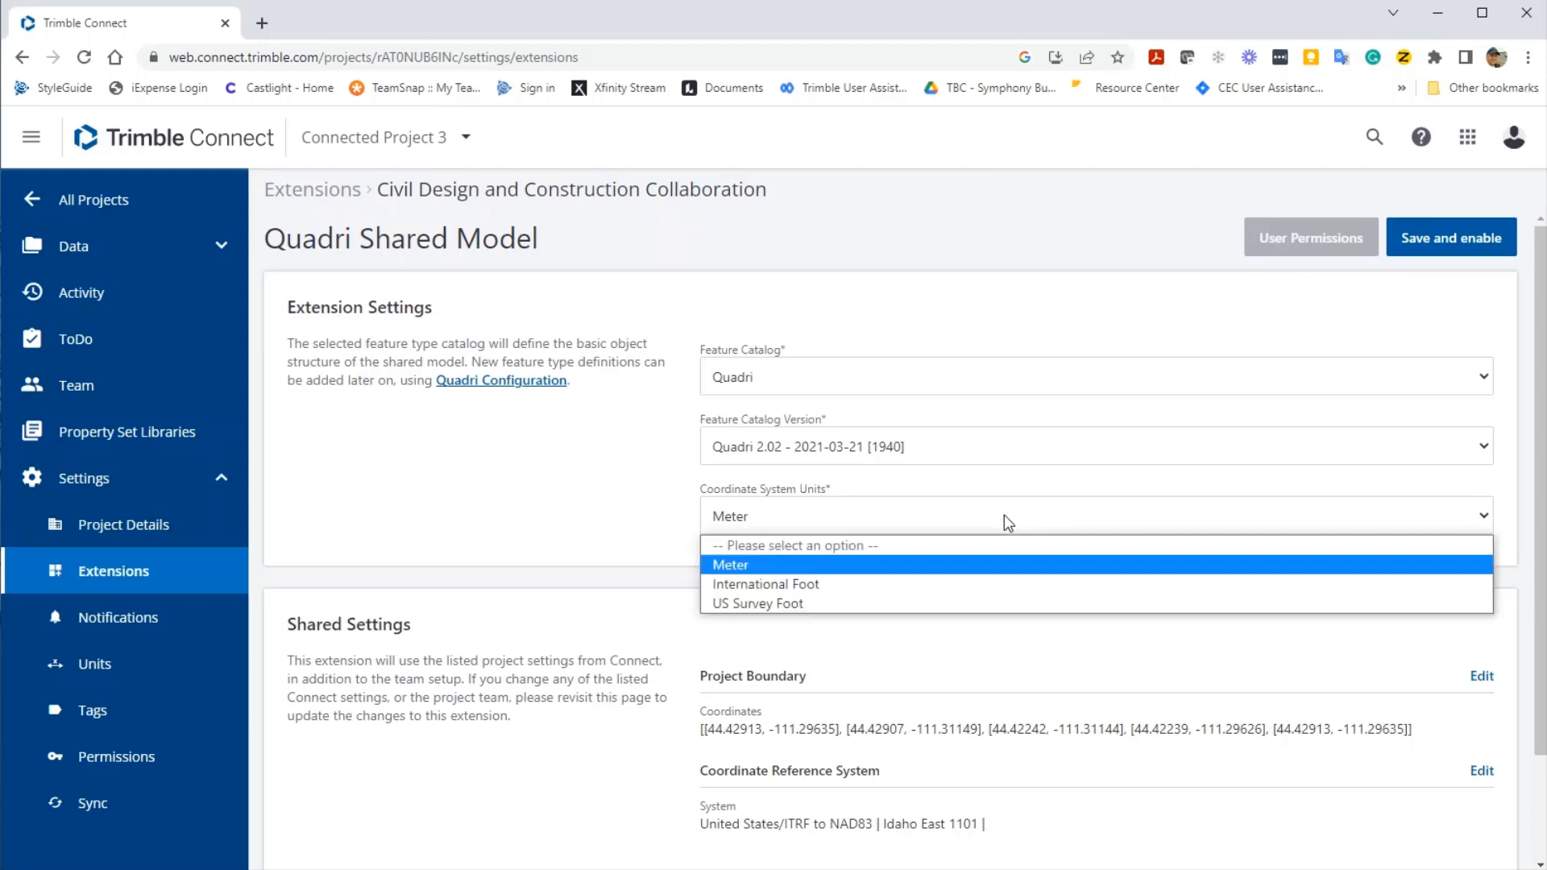
left_click(936, 562)
scroll(936, 563, "down", 2)
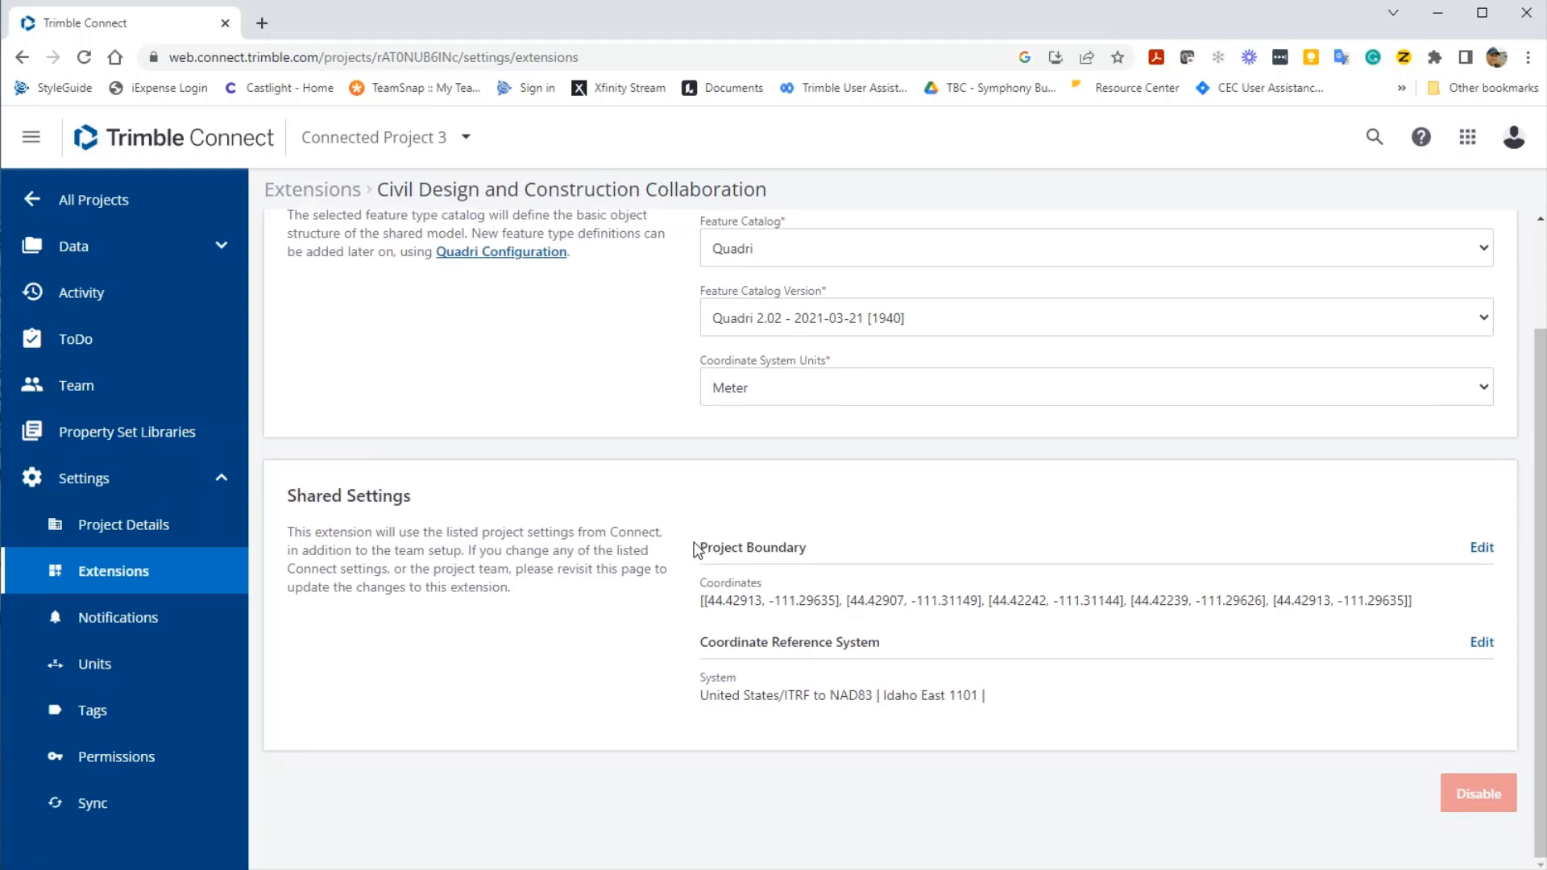
left_click_drag(695, 547, 989, 695)
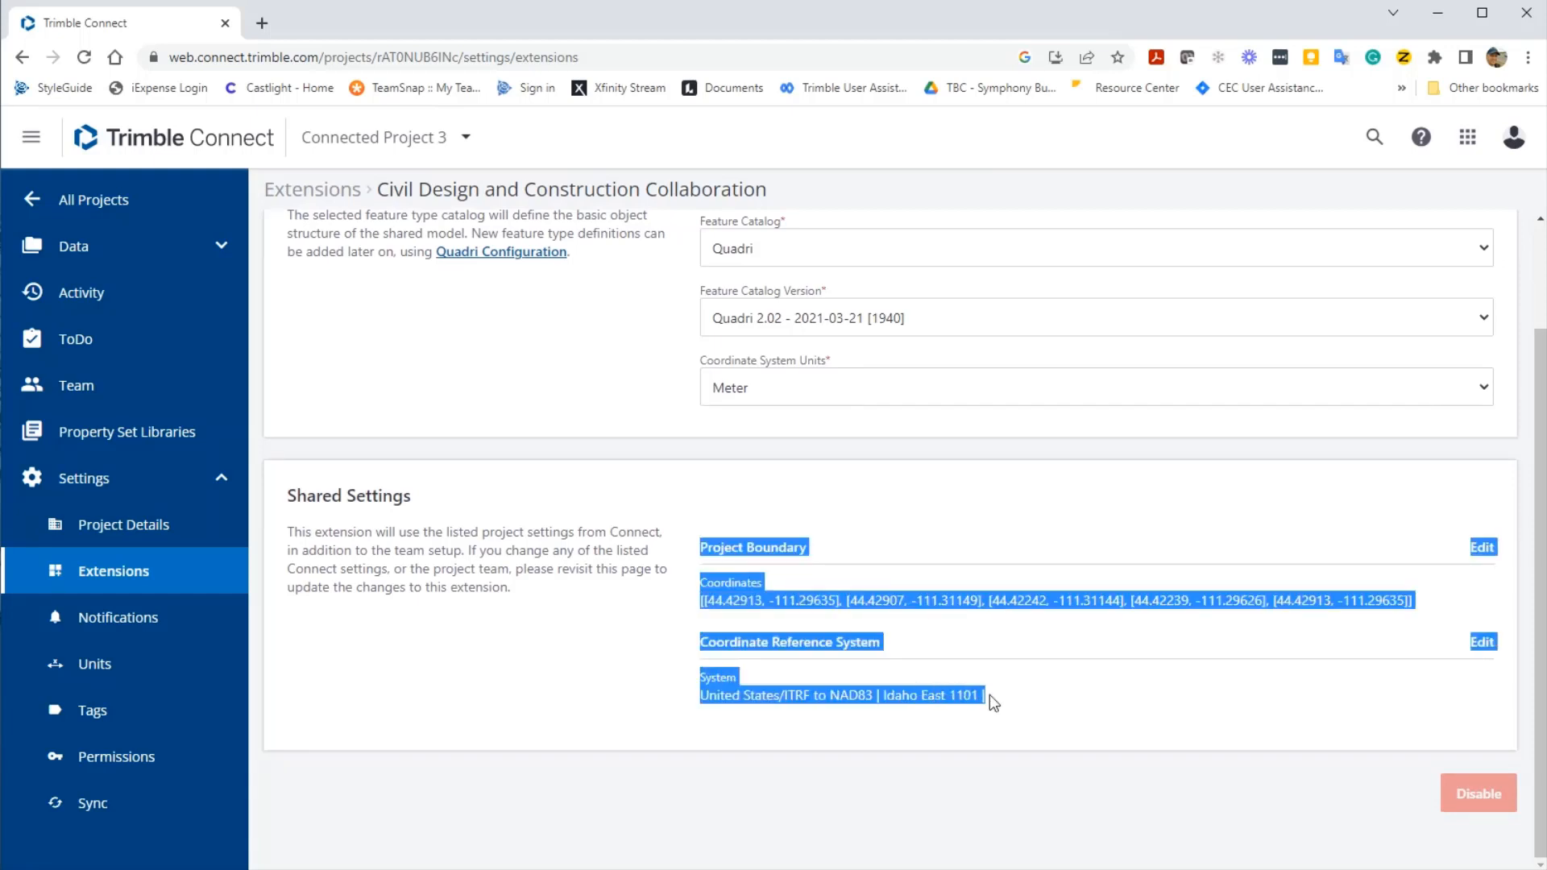
left_click(1171, 711)
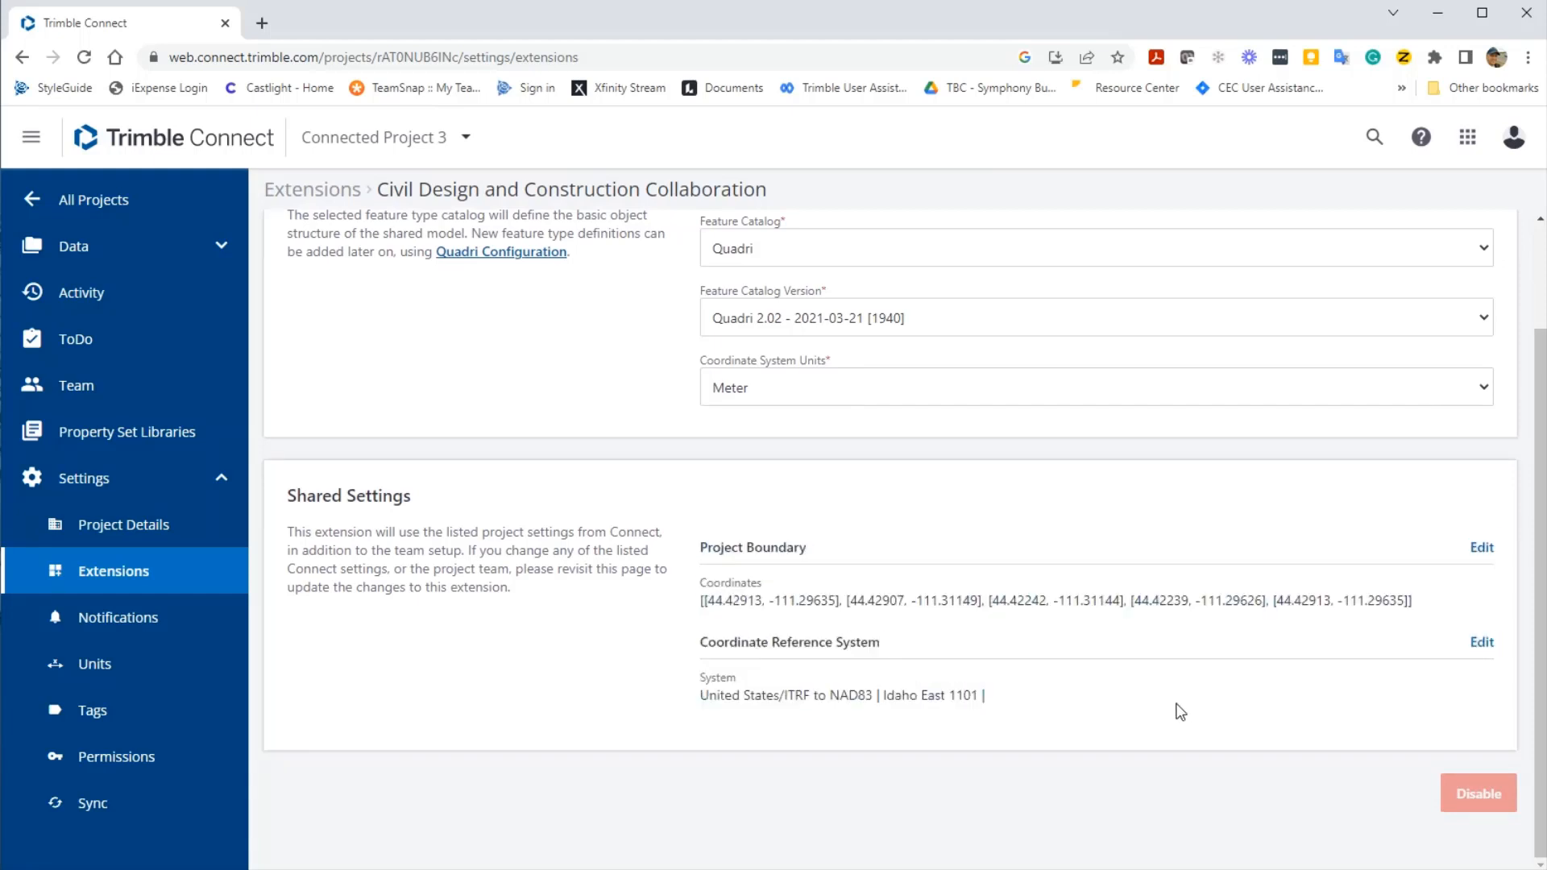
scroll(1176, 711, "up", 2)
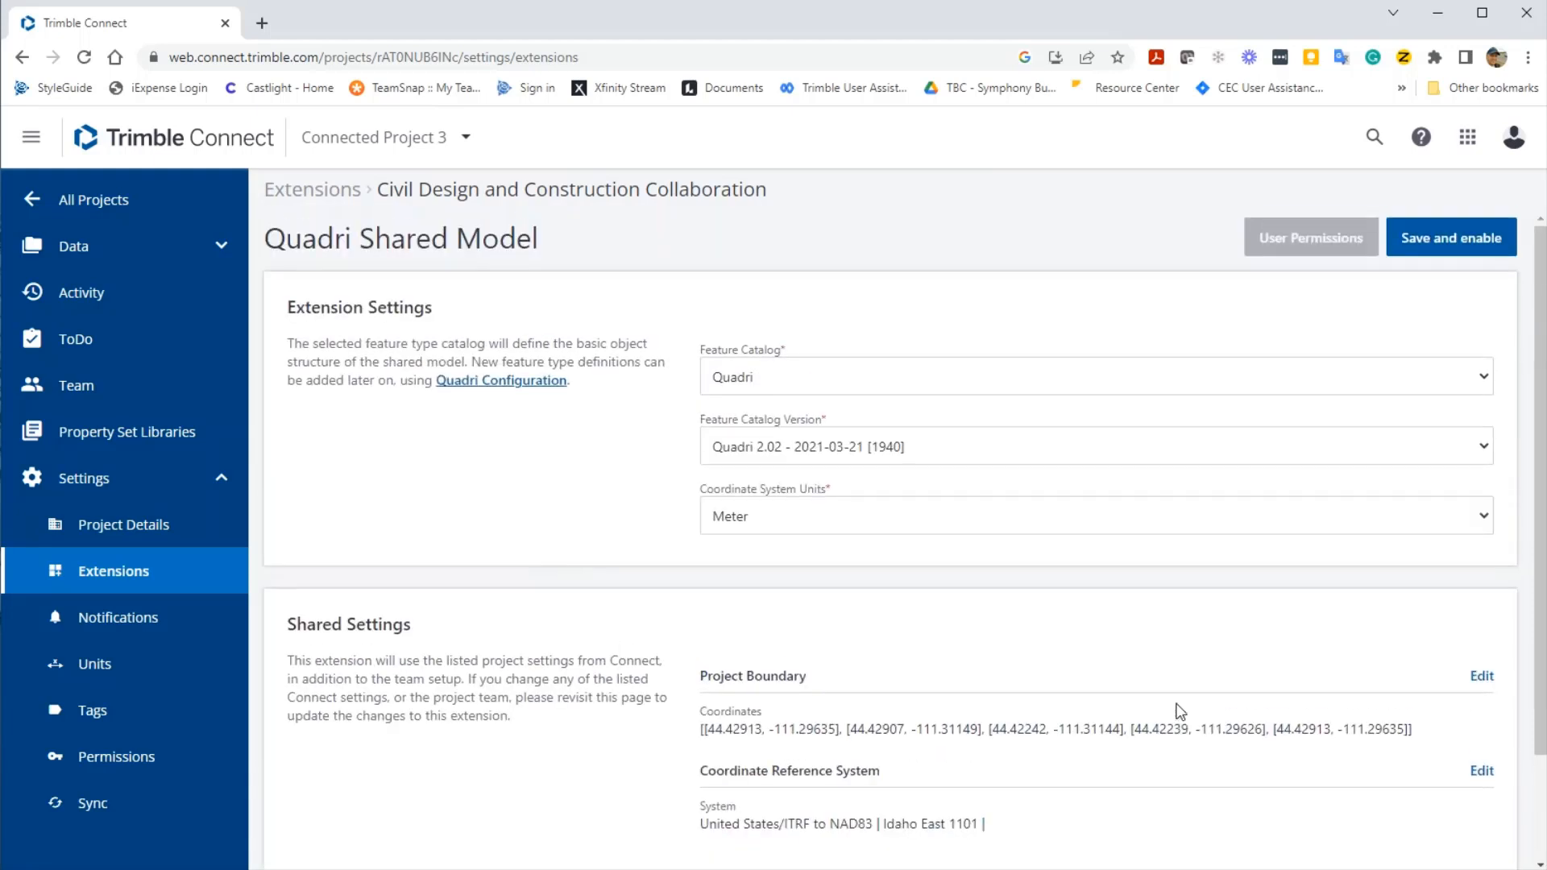
- Save the extension settings and enable Quadri for the shared model
left_click(1441, 256)
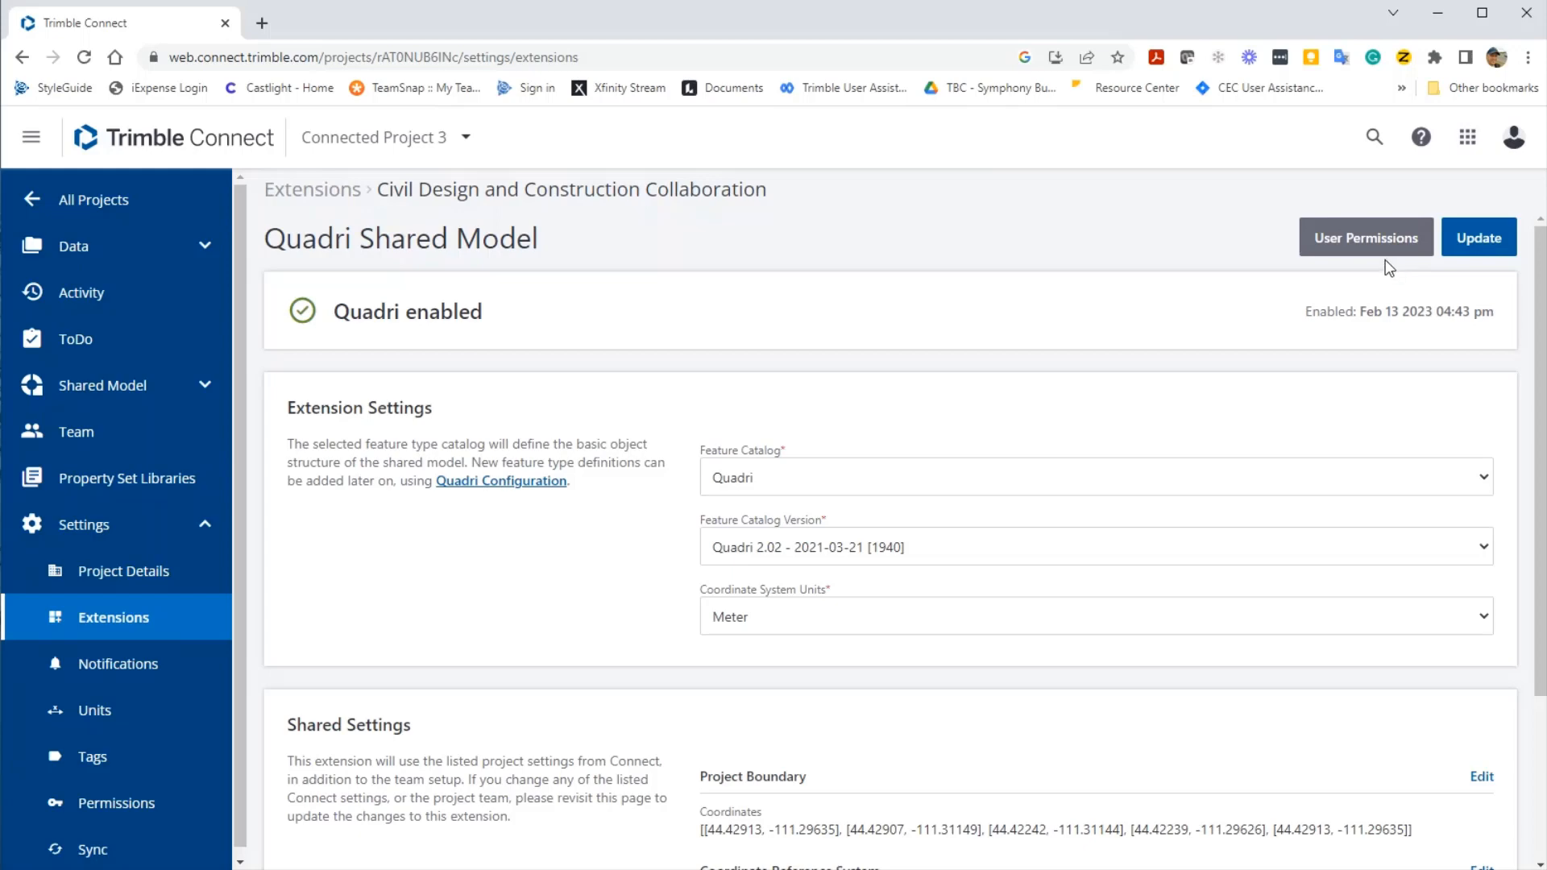
- Open the Quadri User permissions dialog to see default member access
left_click(1389, 253)
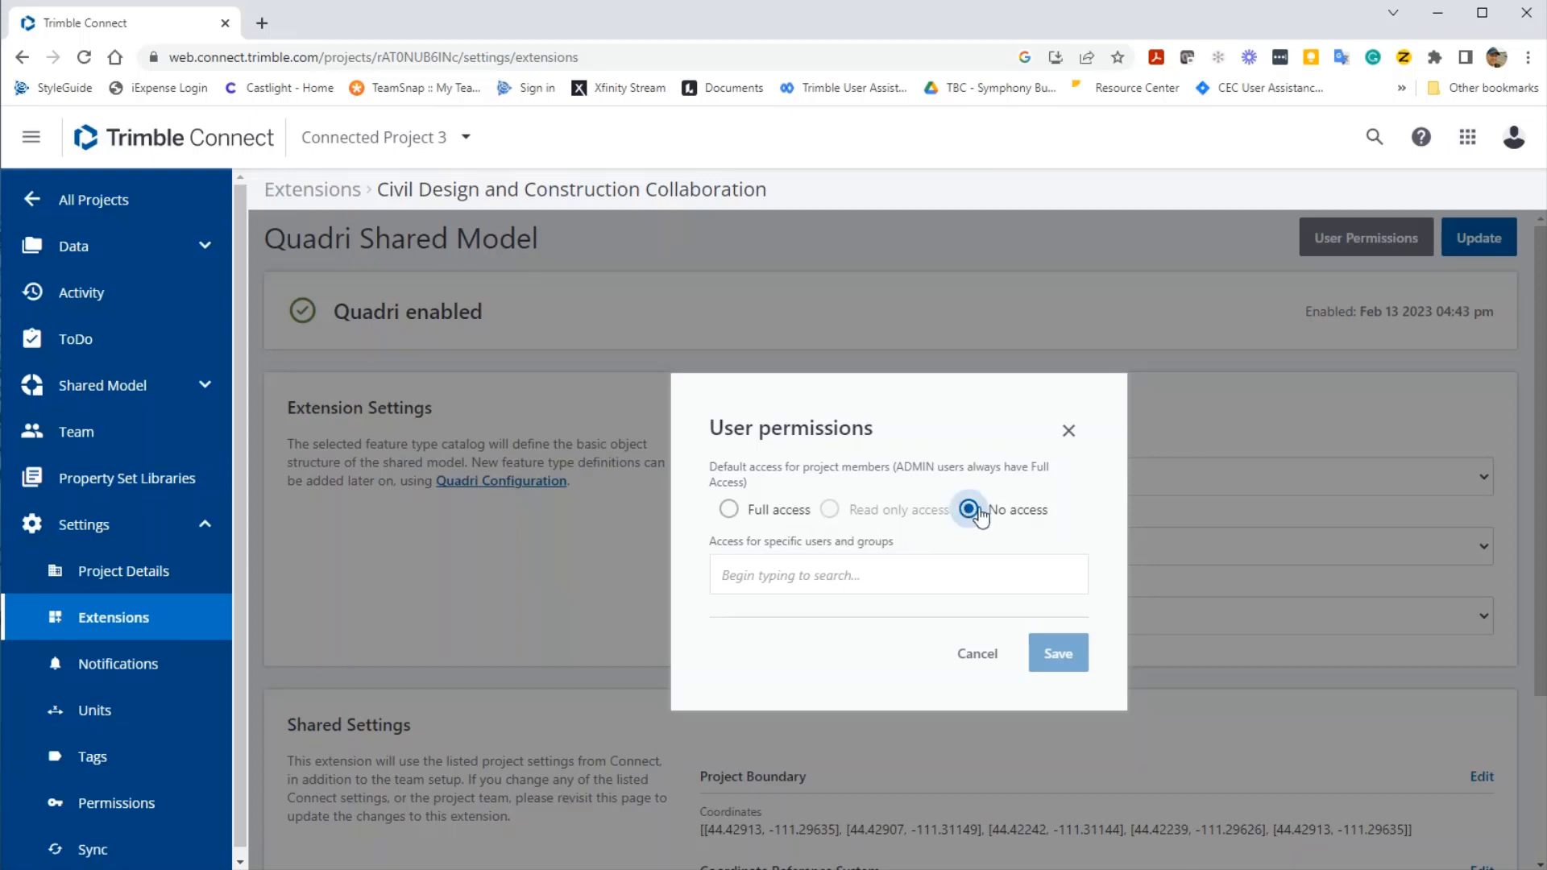
- Search for the invited admin member by name, add them with Full access, and save
left_click(882, 568)
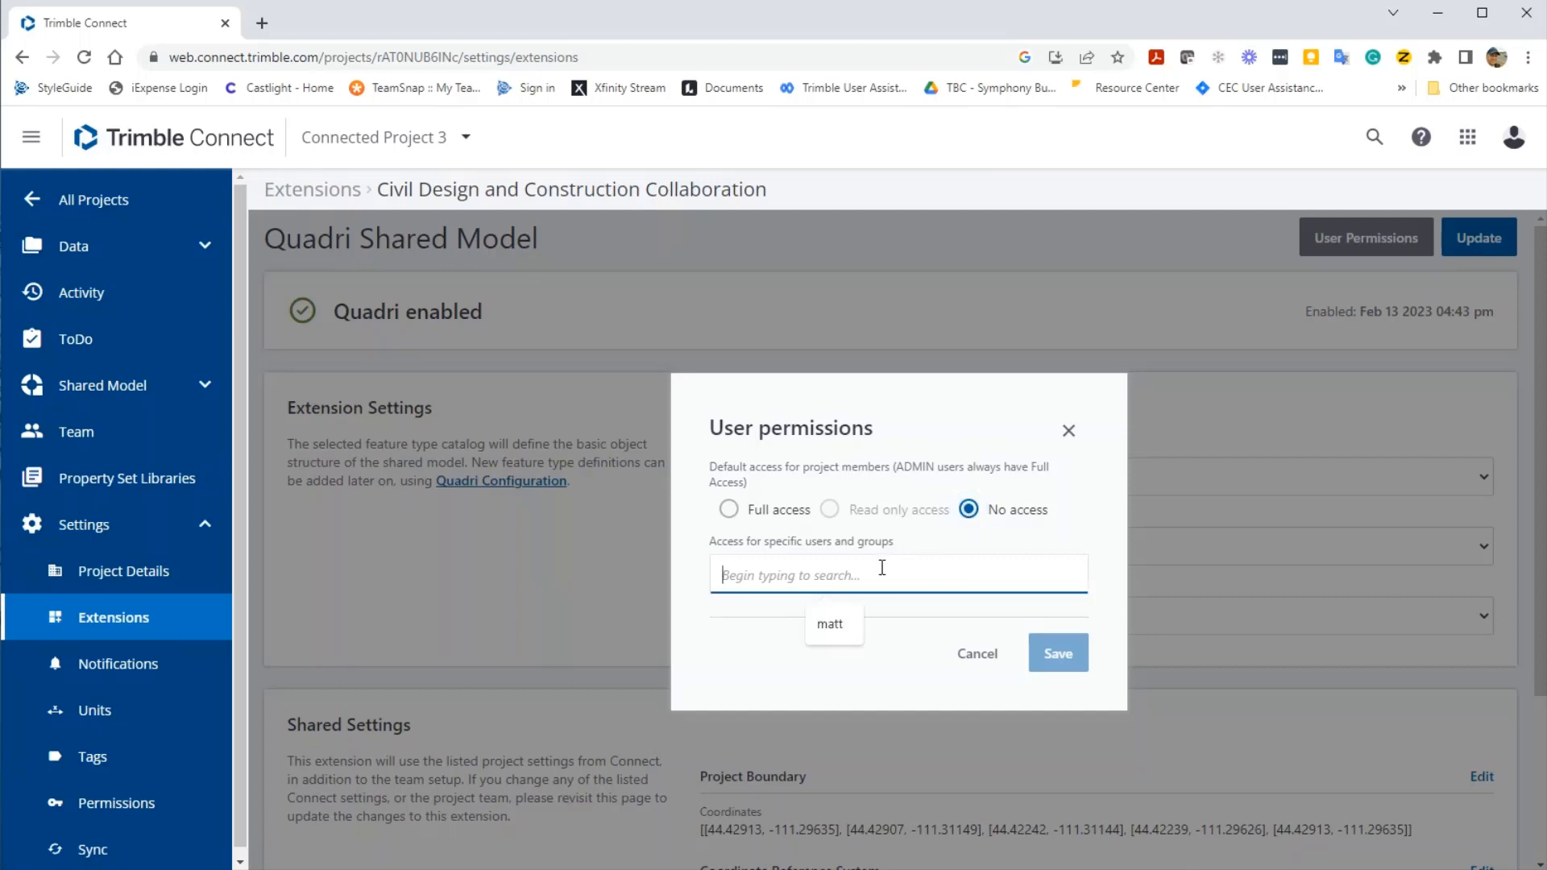
type("matt")
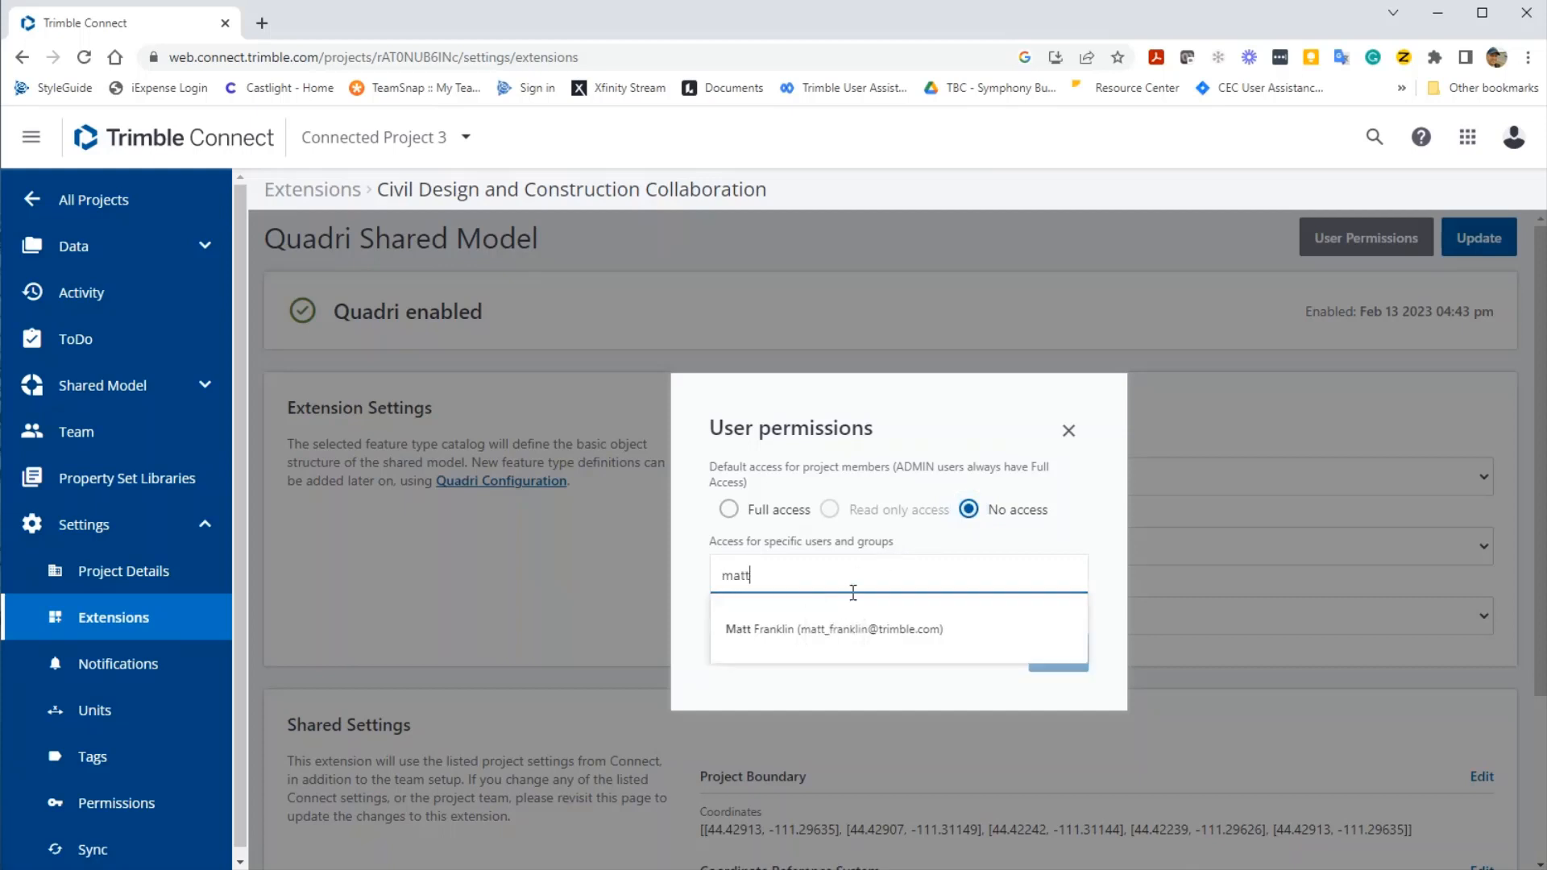
left_click(846, 628)
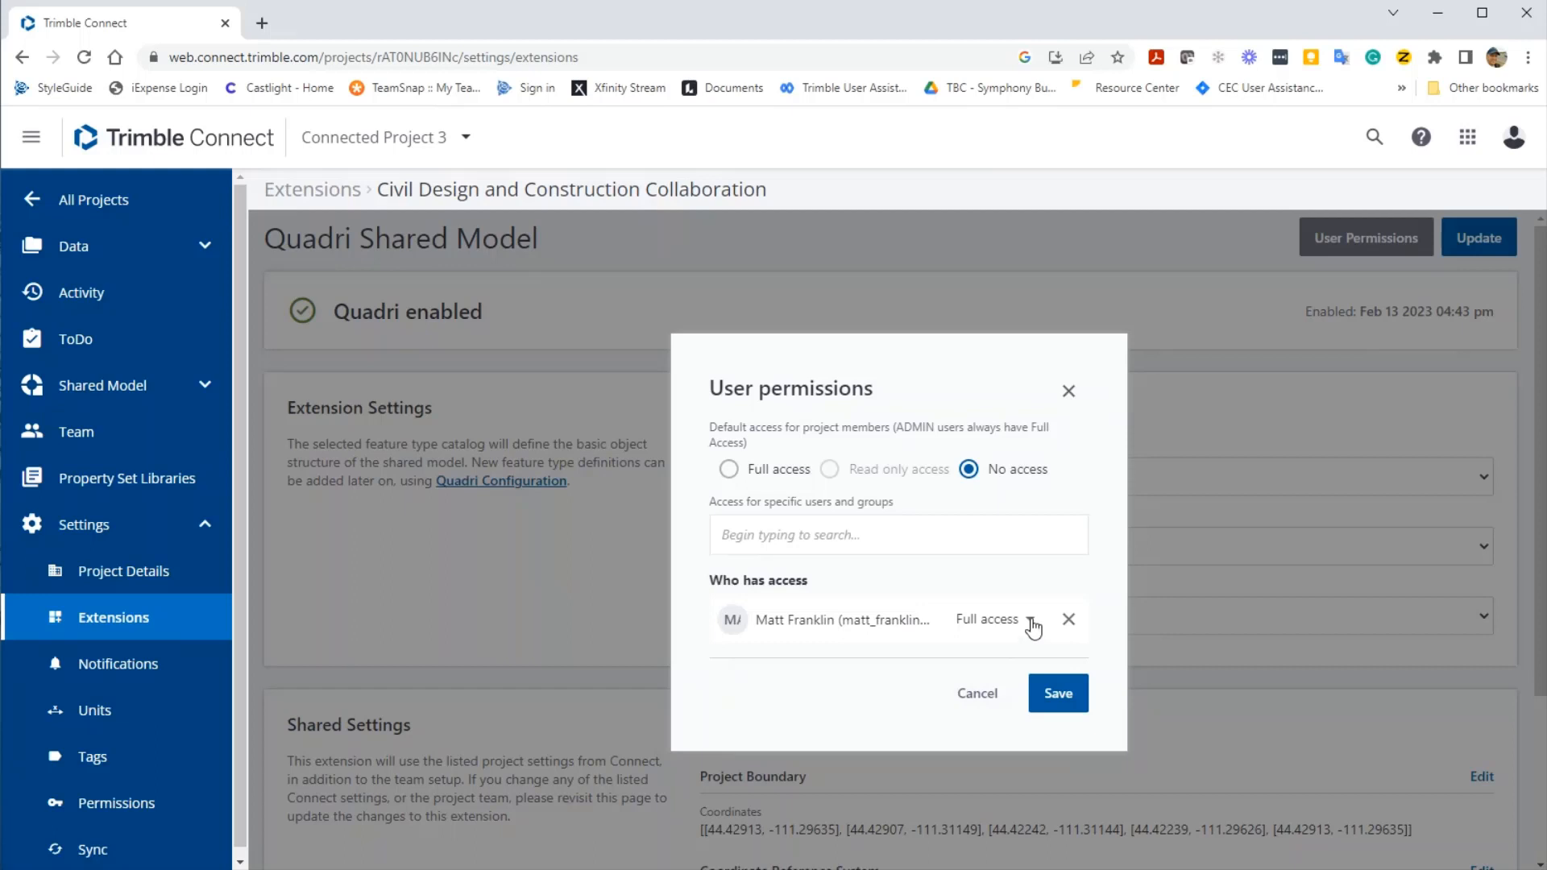
left_click(1029, 623)
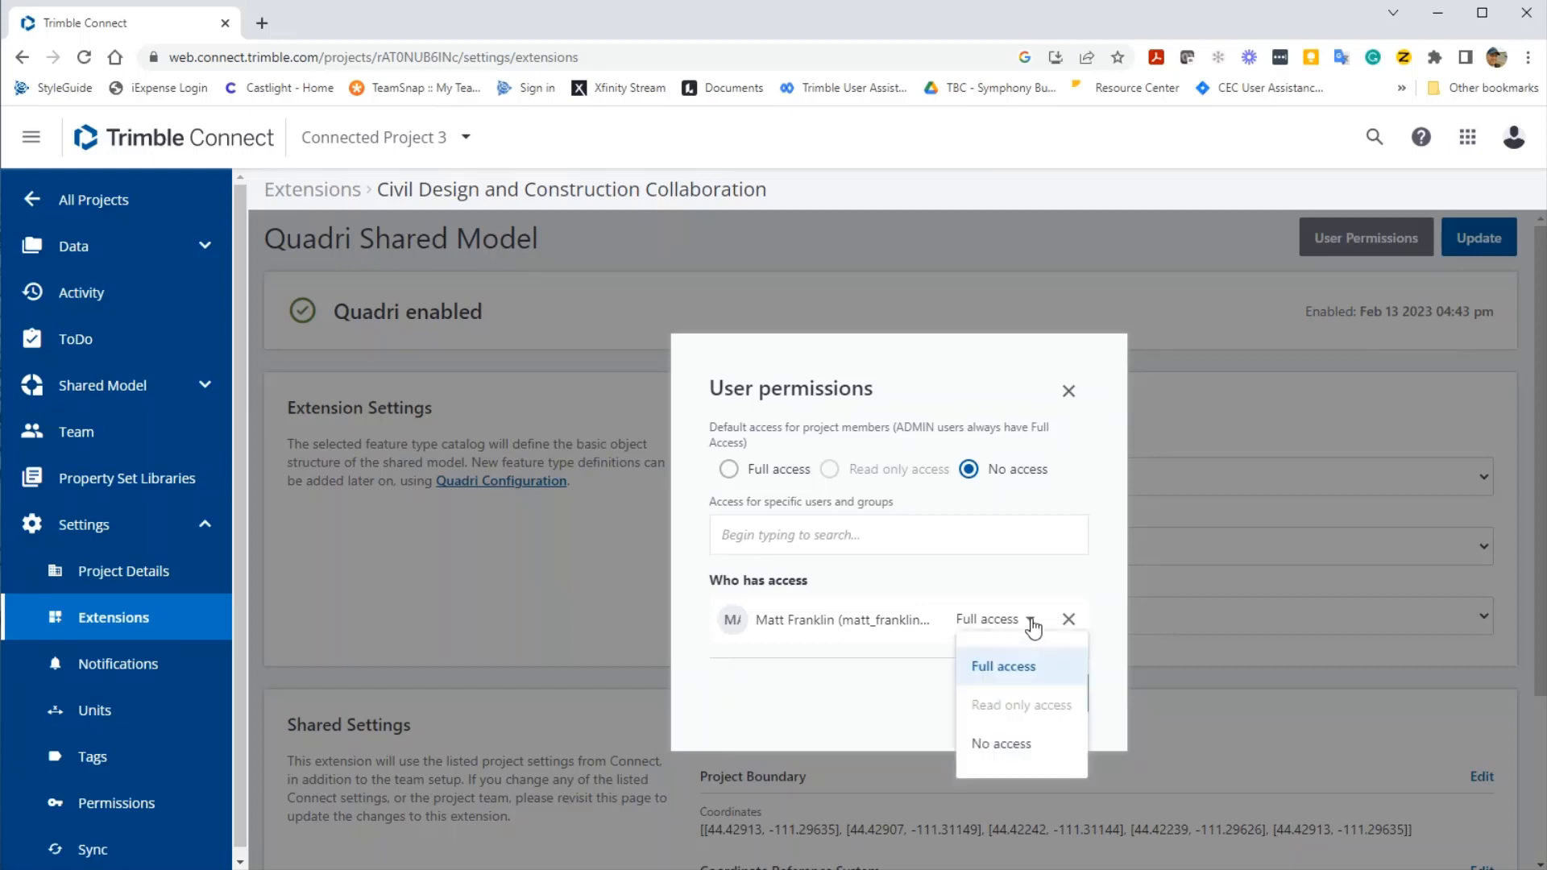
left_click(1052, 679)
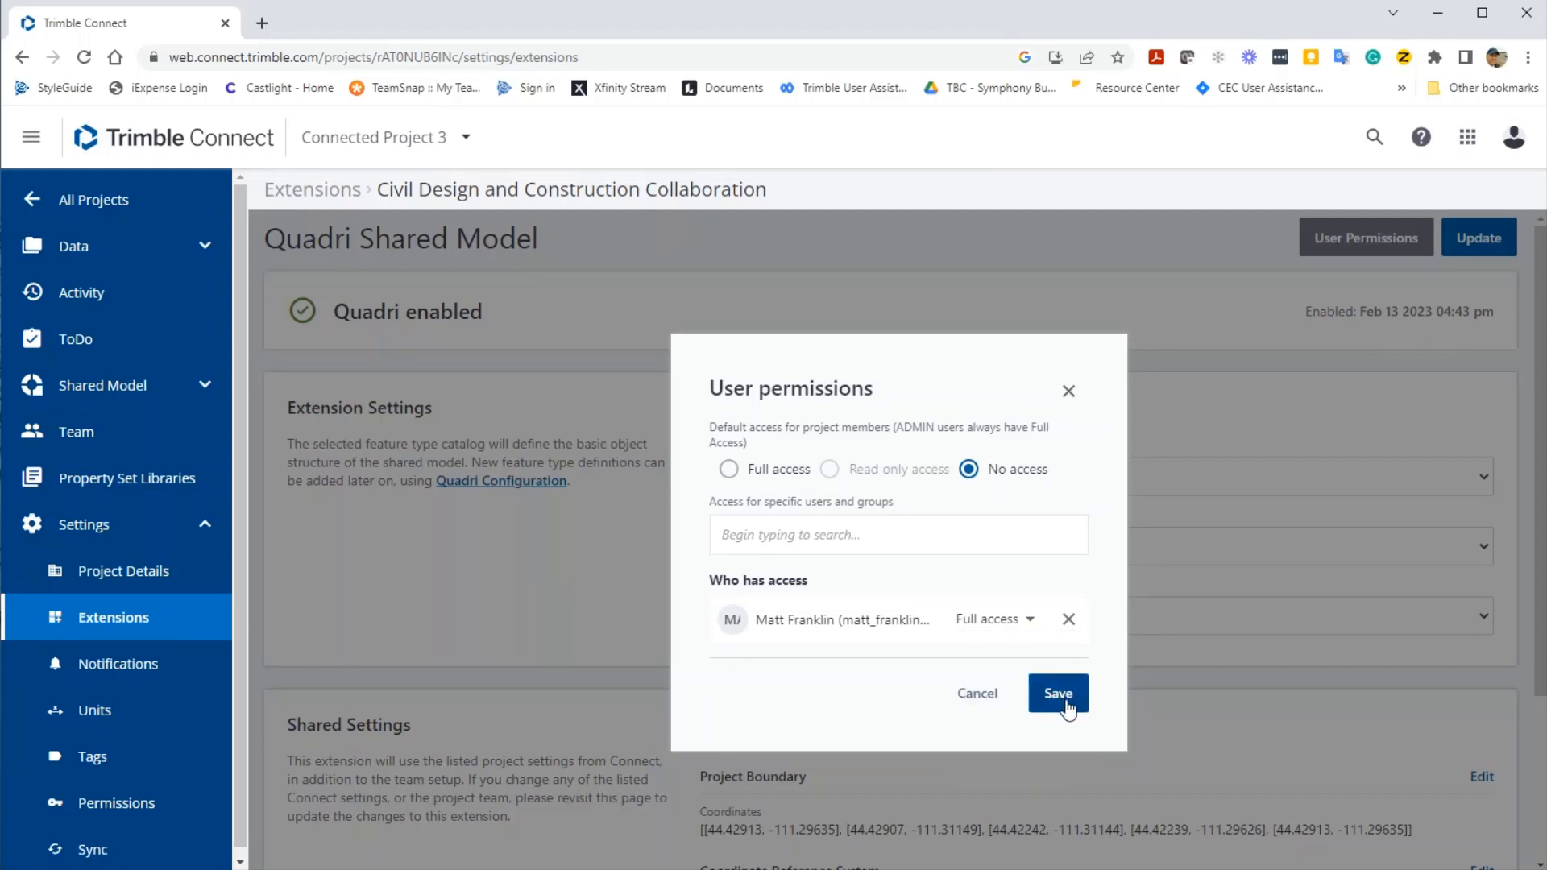
left_click(1031, 695)
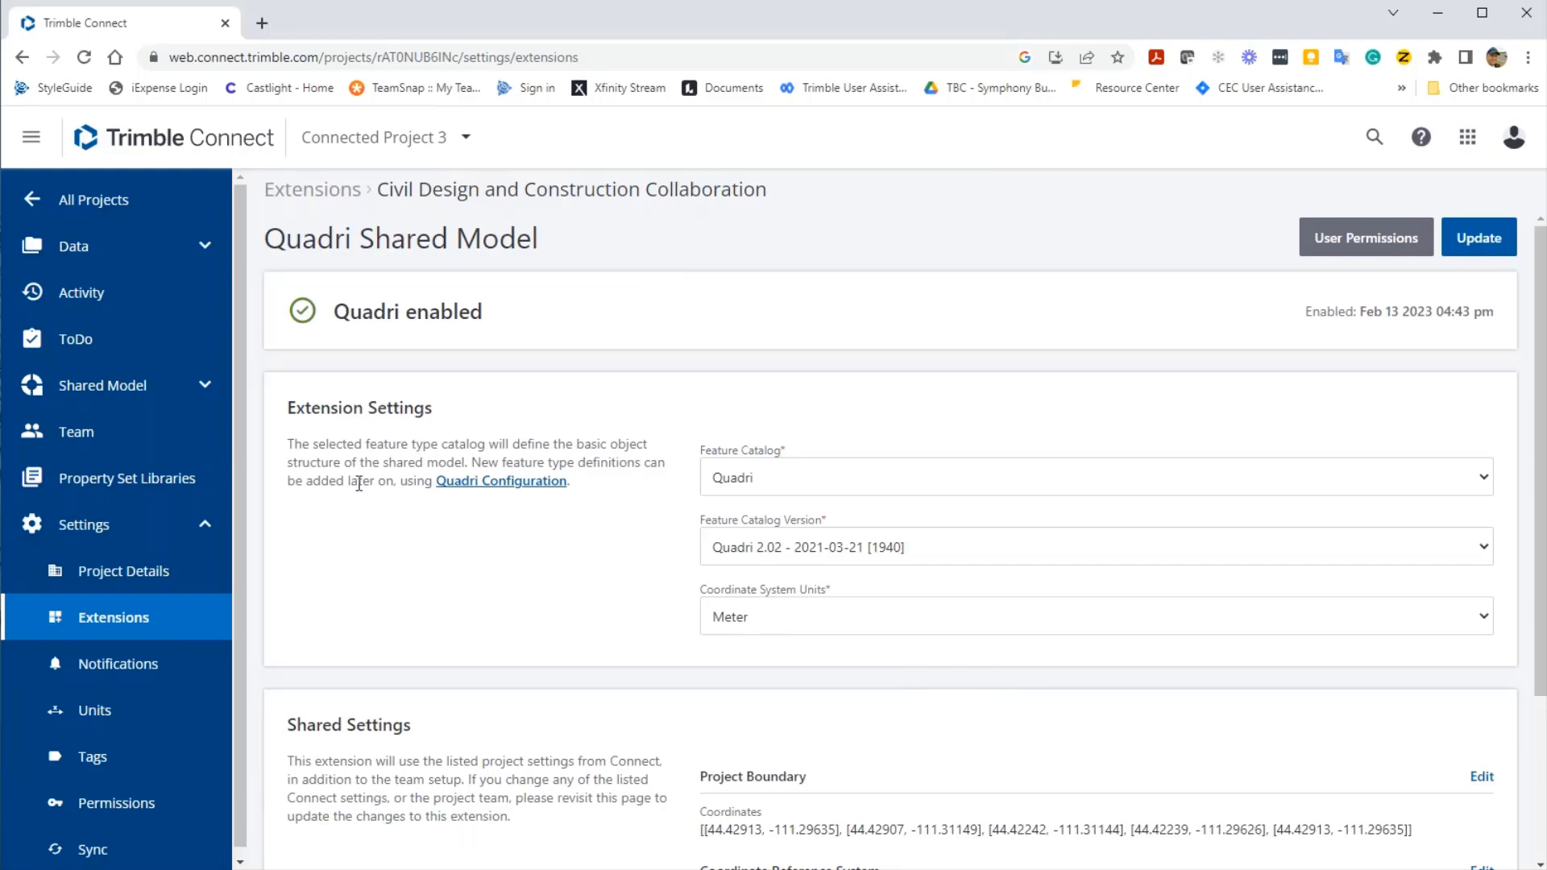
- Expand Shared Model in the sidebar, then go back to All Projects
left_click(208, 387)
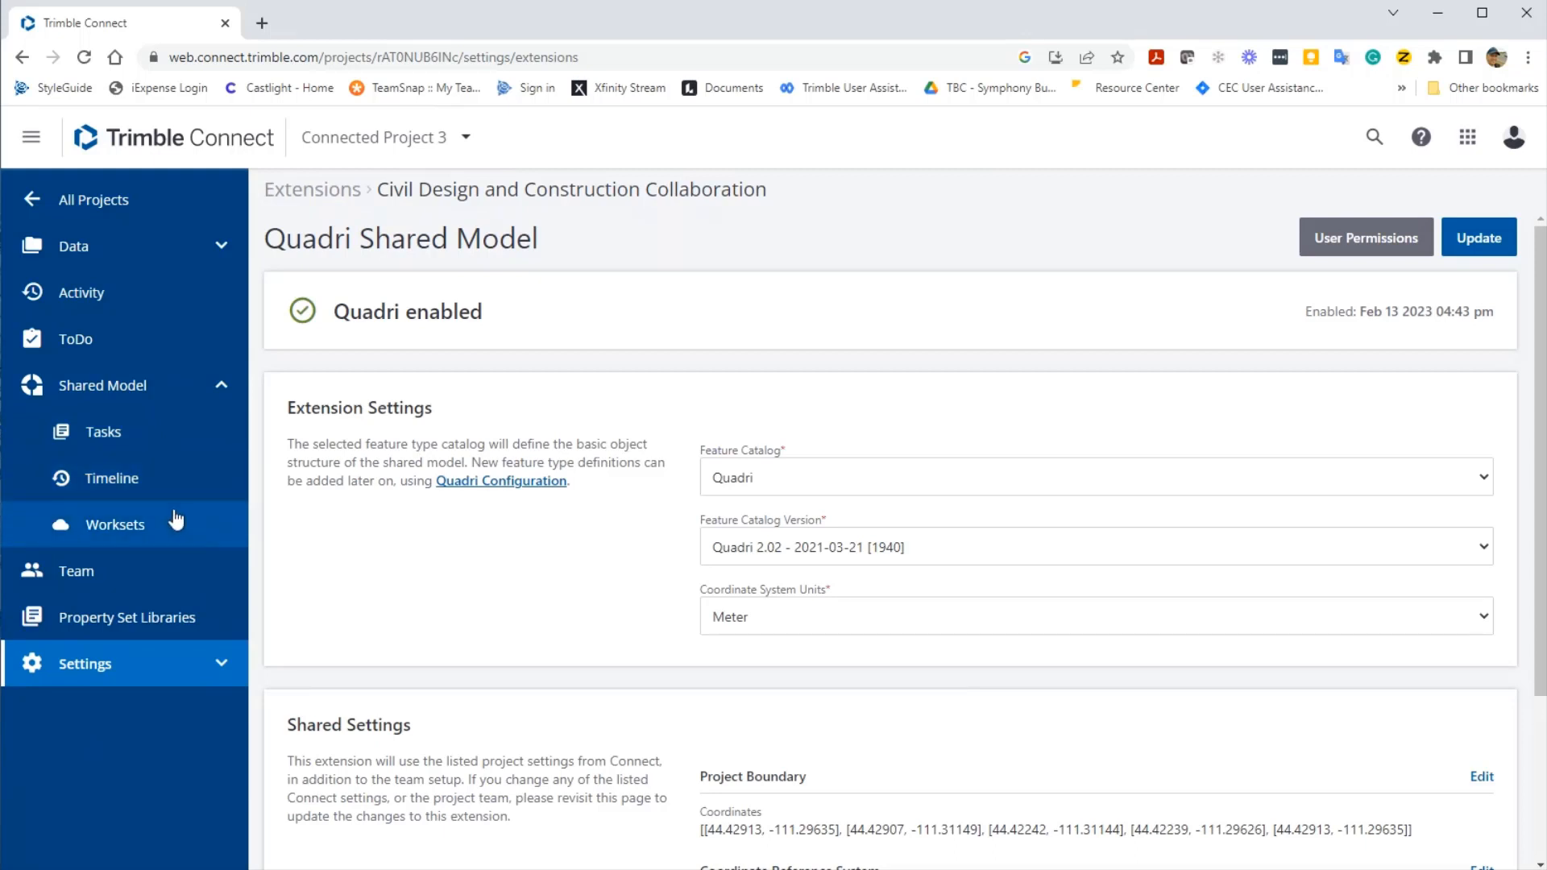
left_click(219, 202)
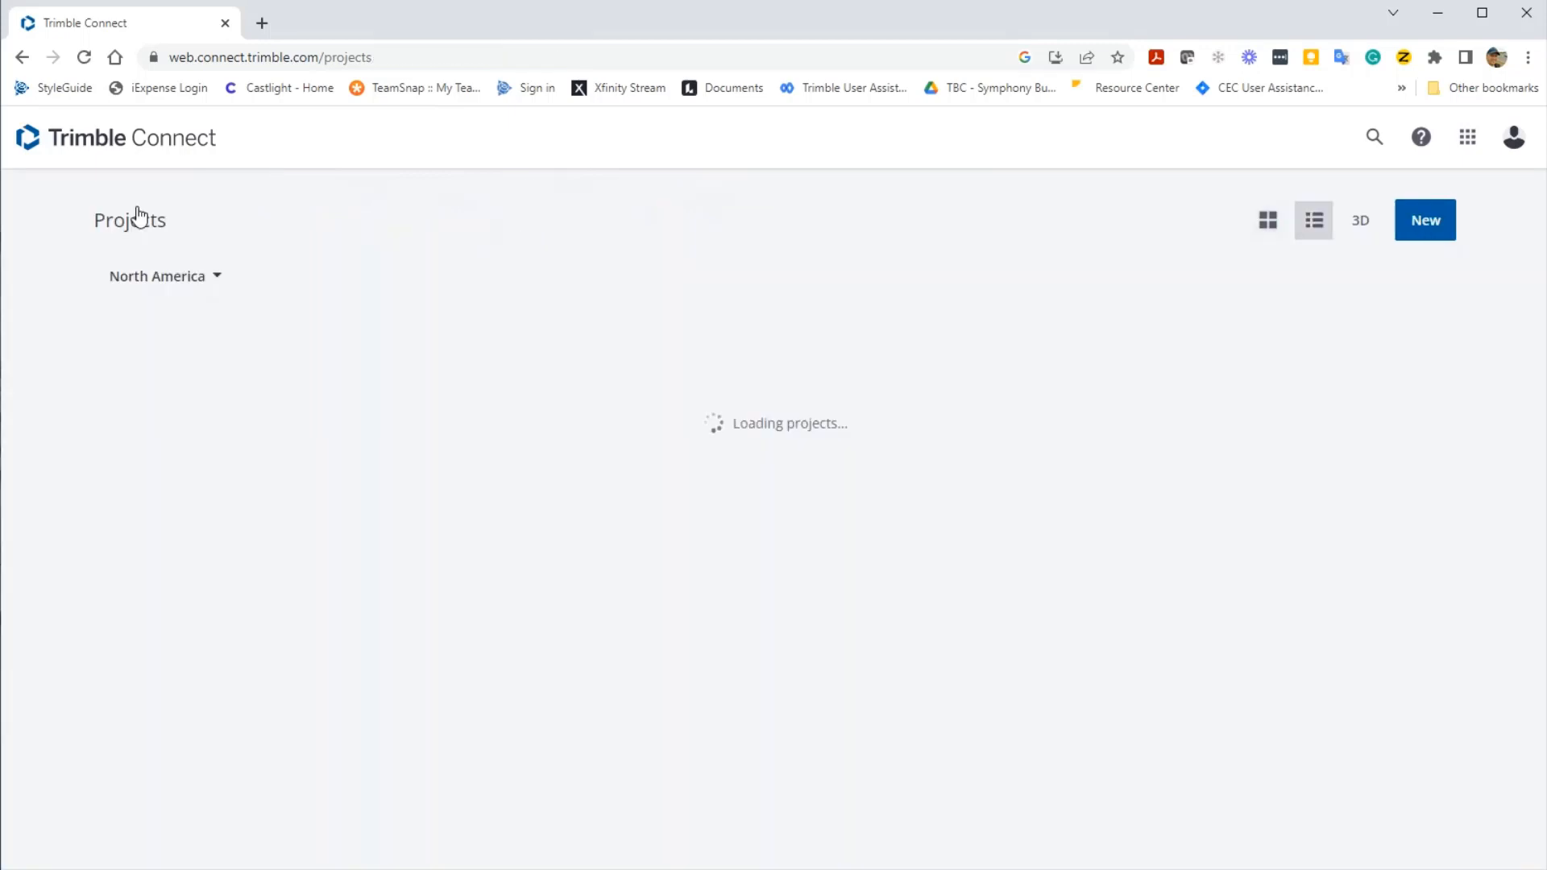